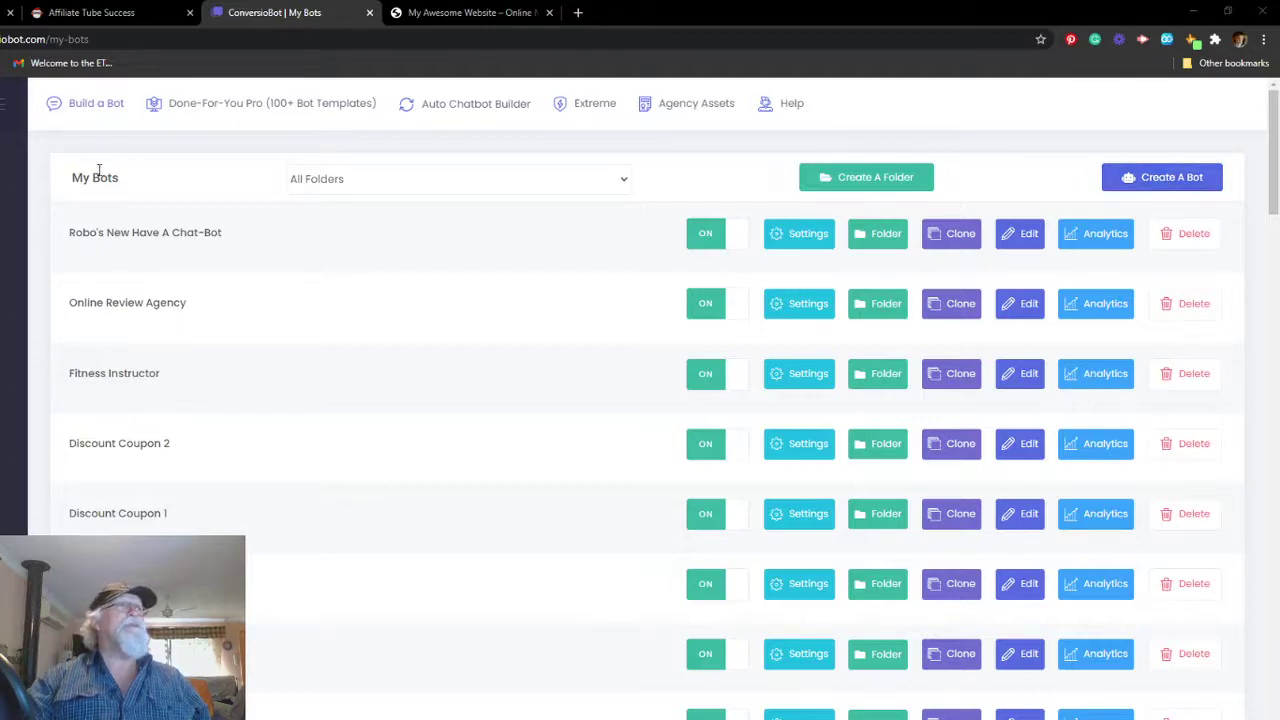
# Step: Create a bot named "Robo's New Have A Chat-Bot" with folder name "bot" and the existing folder "rob's new bot" selected
pyautogui.click(1165, 179)
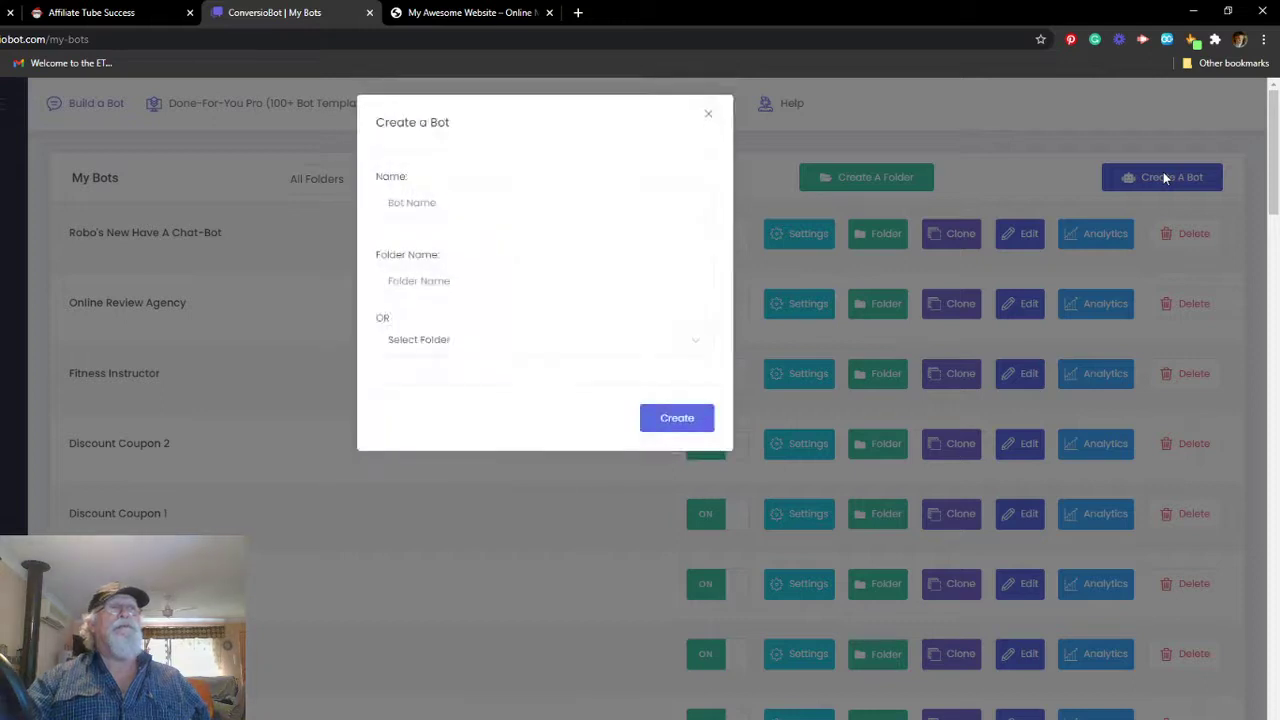
pyautogui.click(405, 206)
pyautogui.click(447, 241)
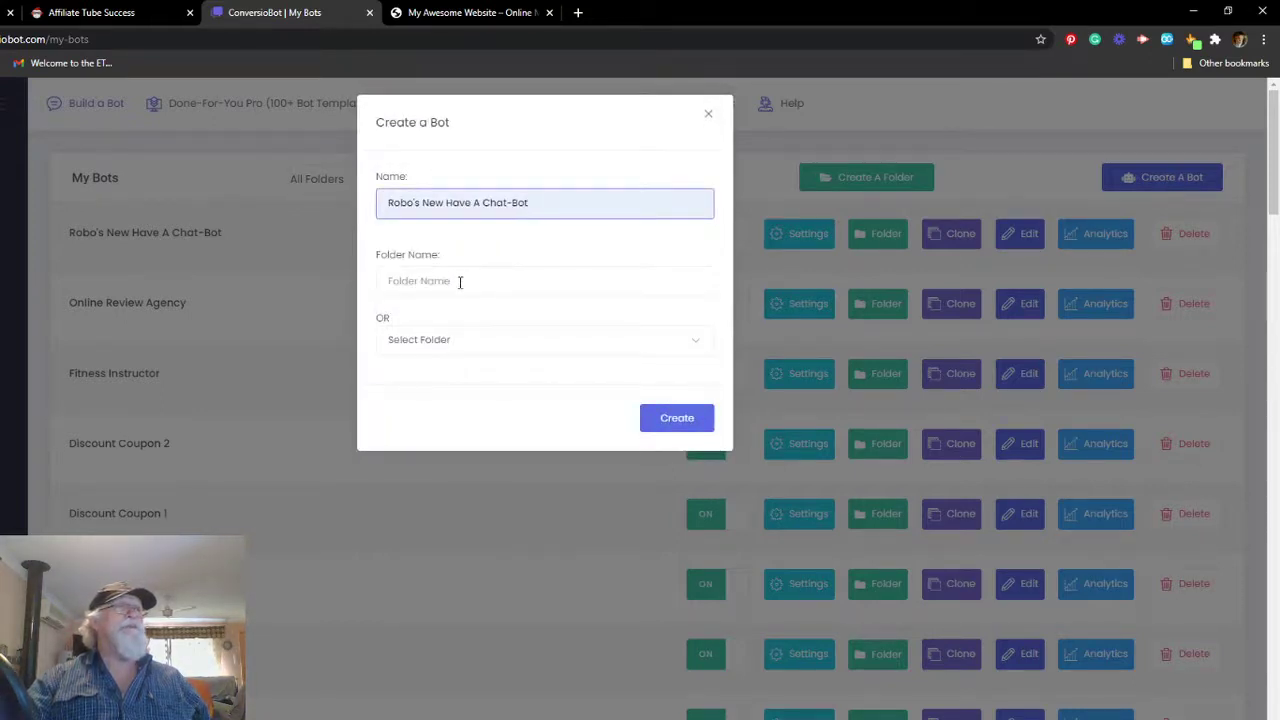
pyautogui.click(463, 280)
pyautogui.click(408, 344)
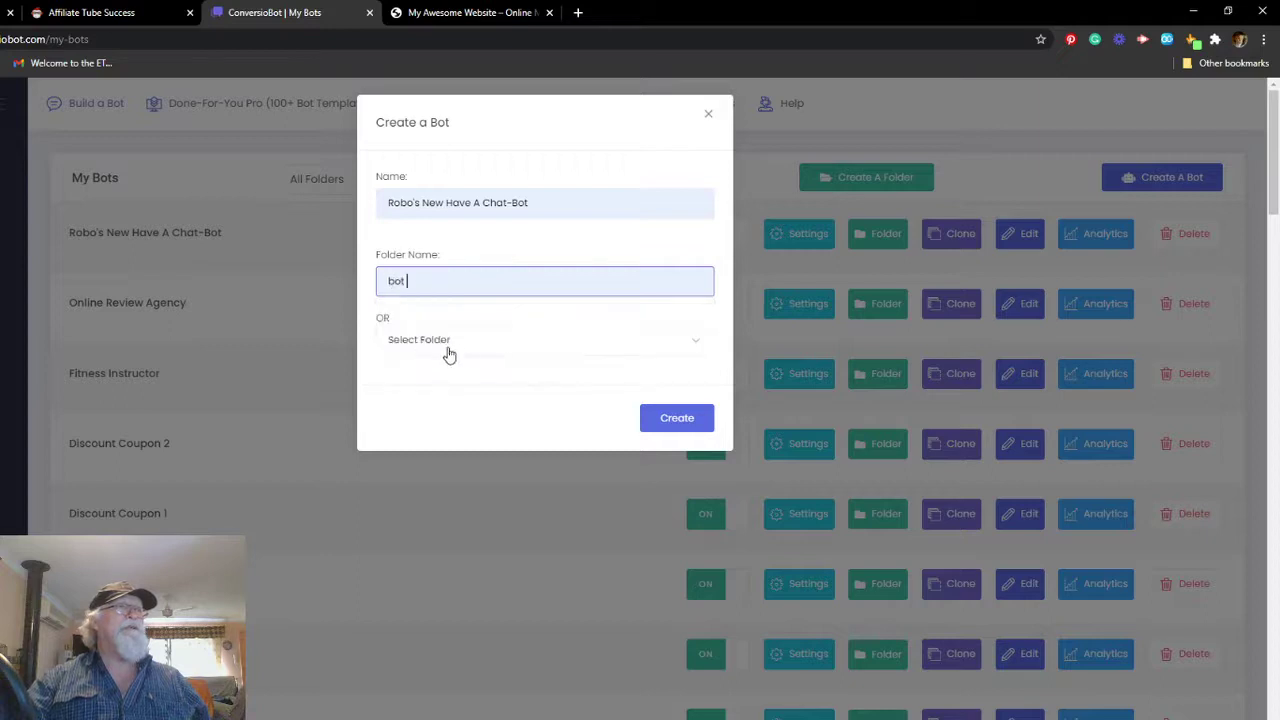
pyautogui.click(464, 340)
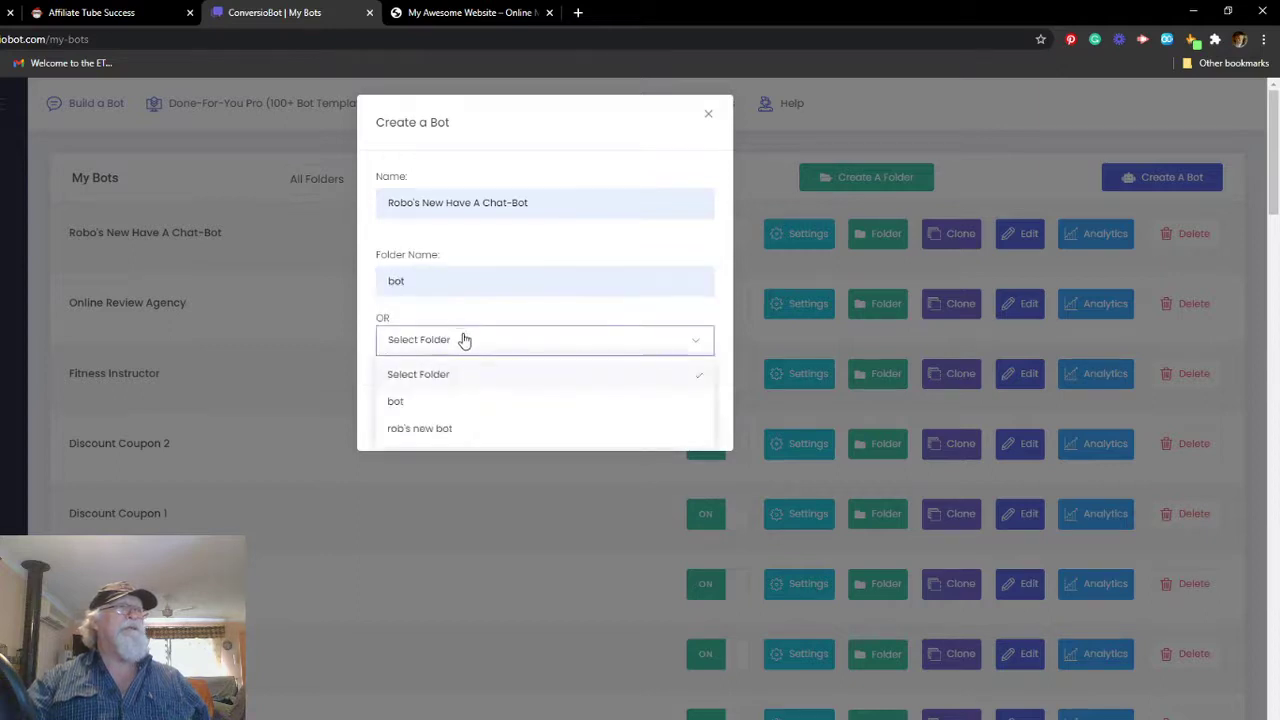
pyautogui.click(438, 430)
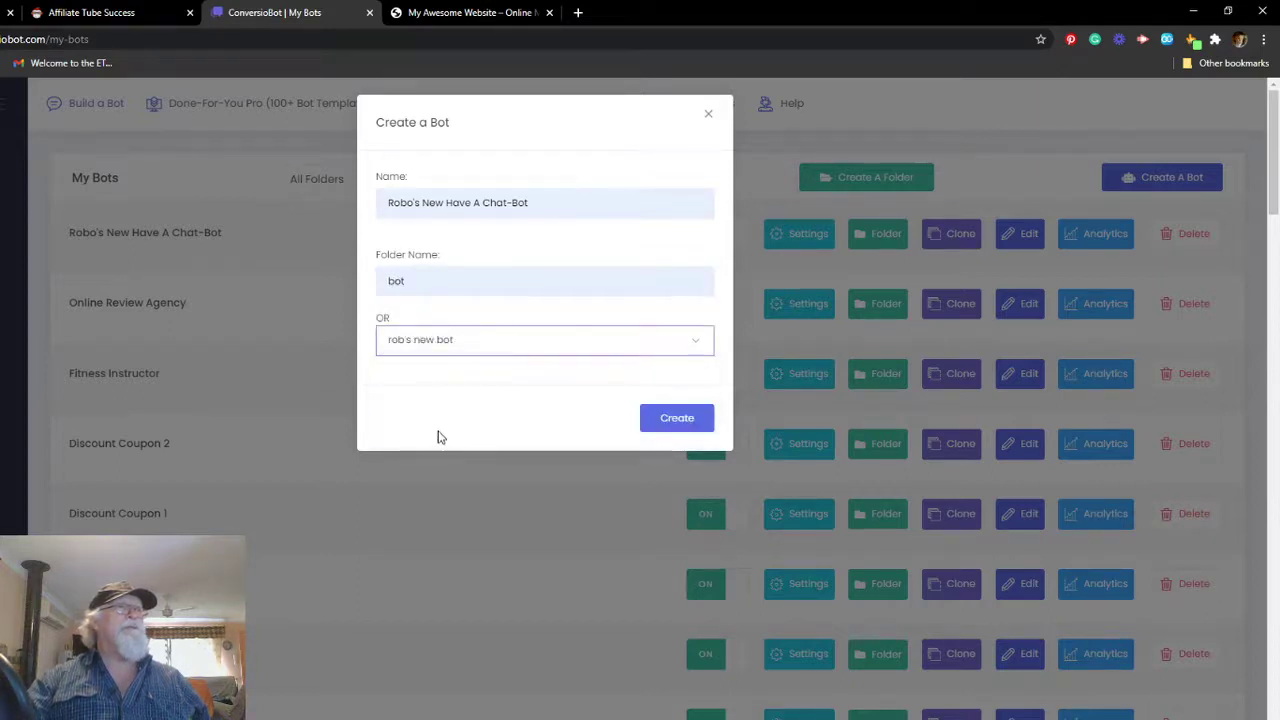
pyautogui.click(677, 420)
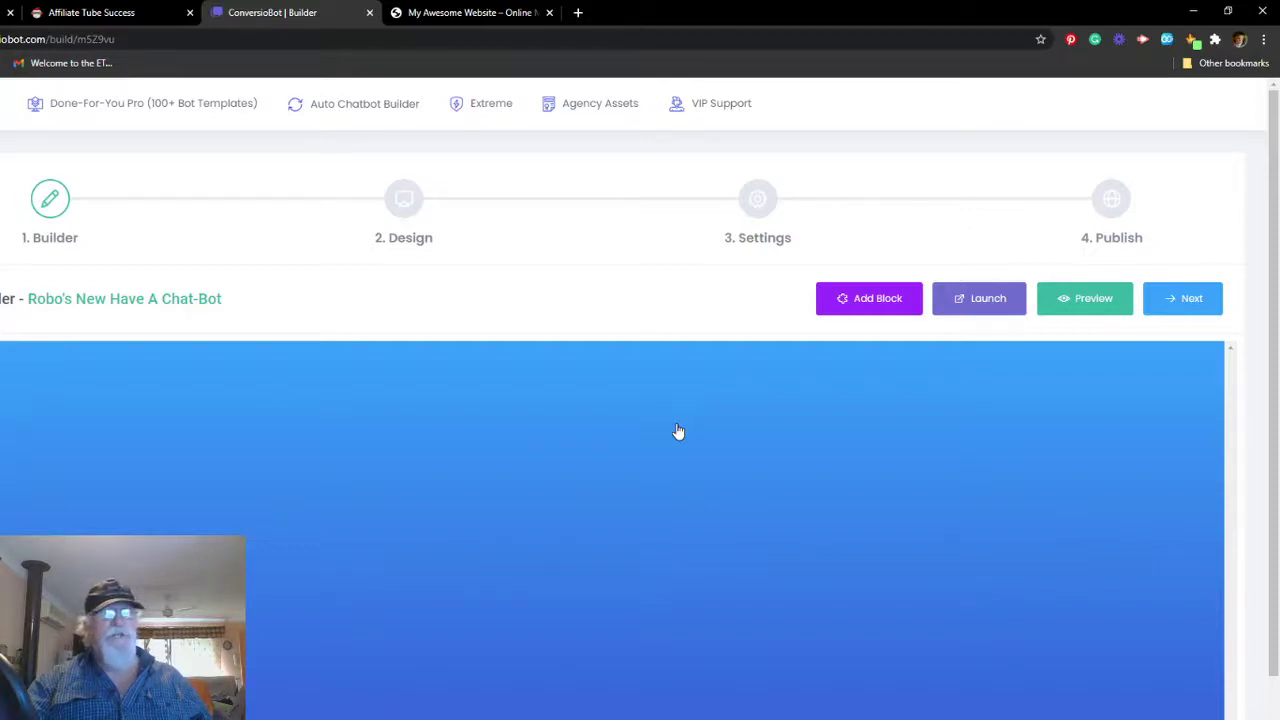
# Step: Open the newly created bot for editing, add a third block and place it beside New Block 2, below New Block 1
pyautogui.moveTo(1273, 378); pyautogui.dragTo(1273, 410)
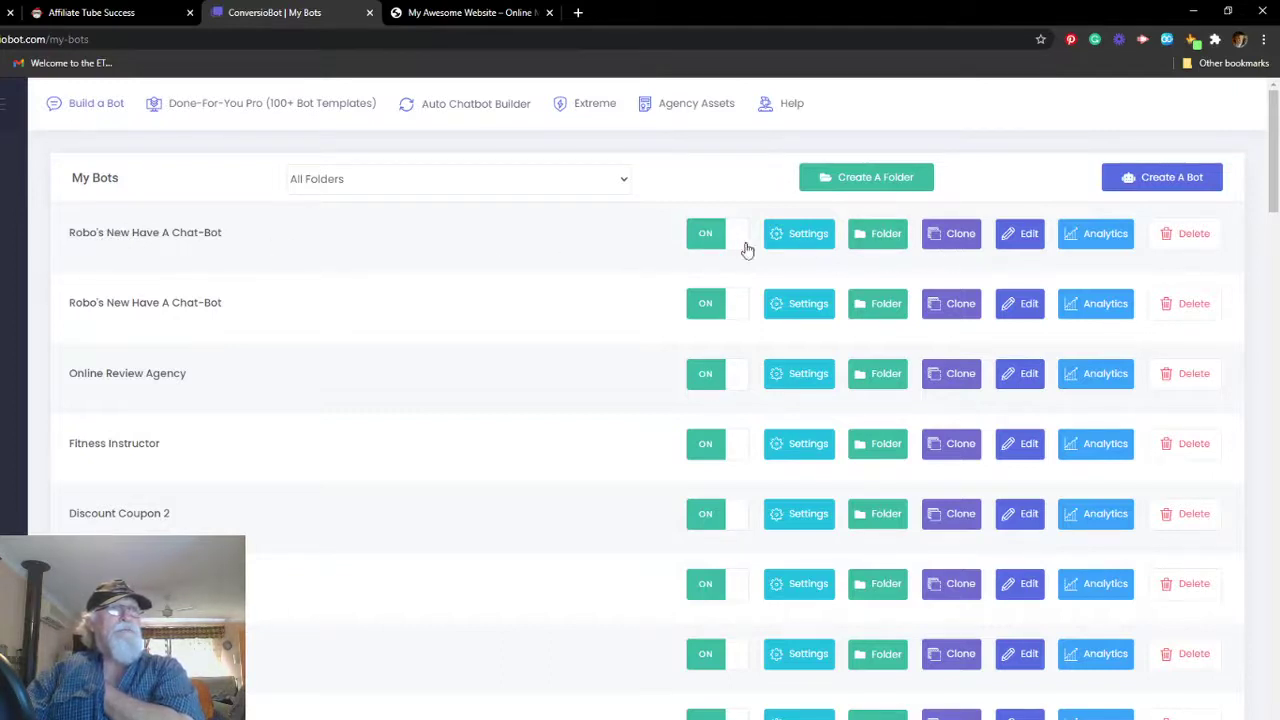
pyautogui.click(1023, 237)
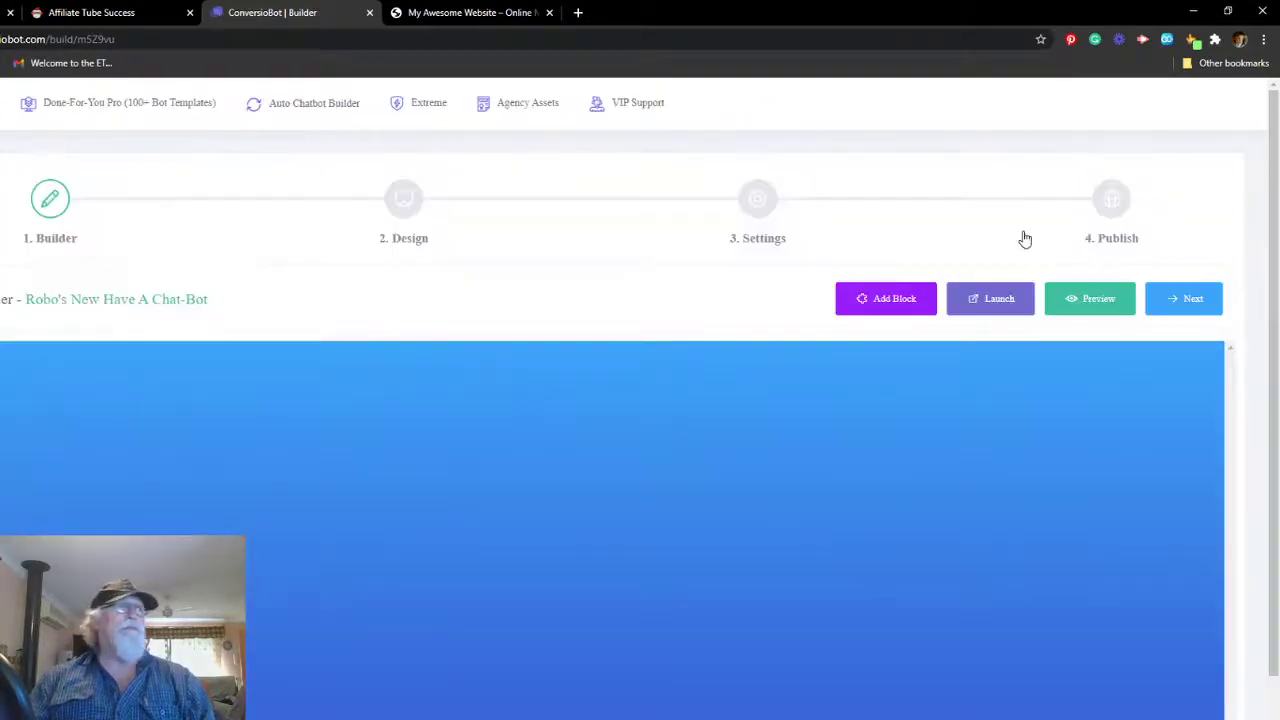
pyautogui.scroll(-1, 449, 434)
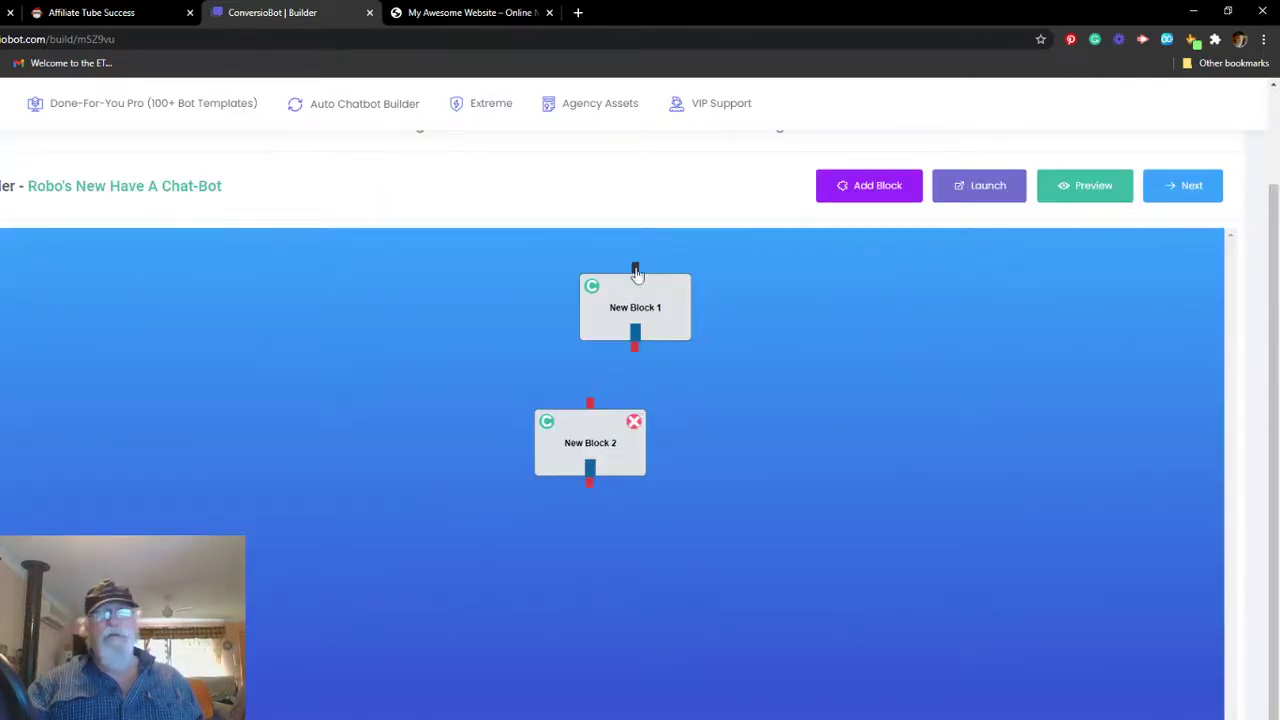
pyautogui.click(868, 196)
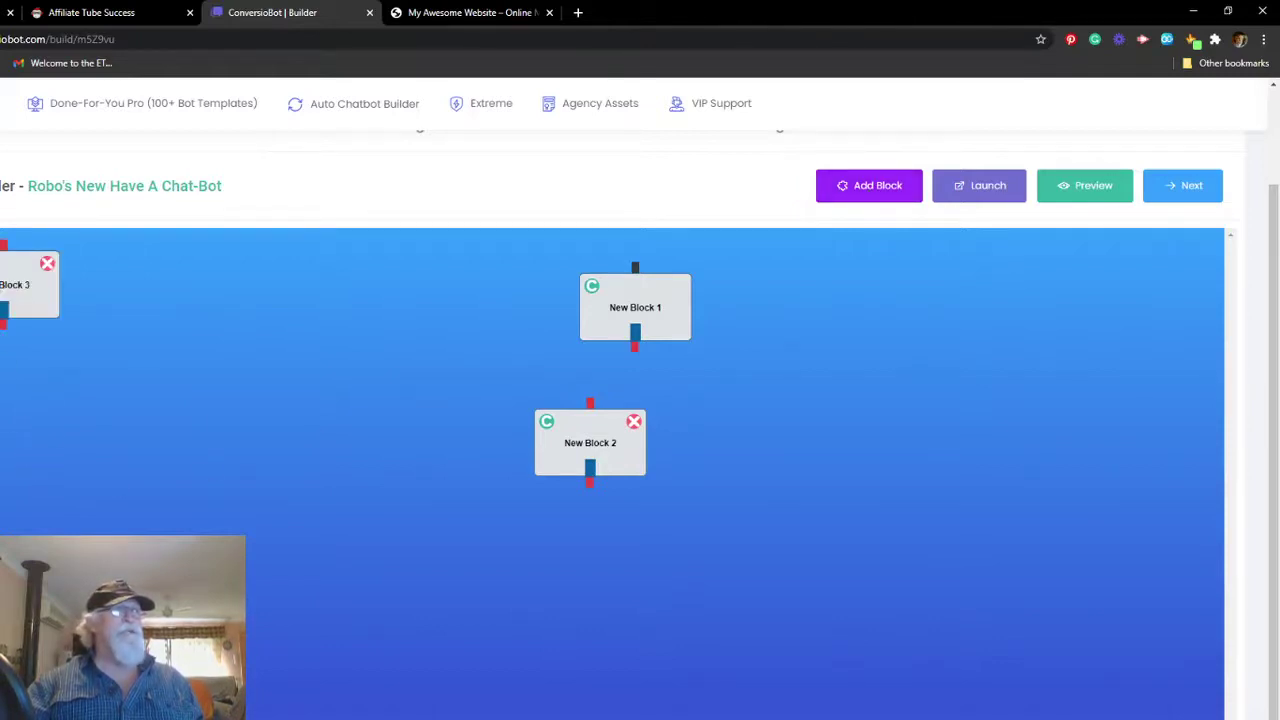
pyautogui.moveTo(20, 285); pyautogui.dragTo(680, 600)
pyautogui.moveTo(764, 595); pyautogui.dragTo(711, 434)
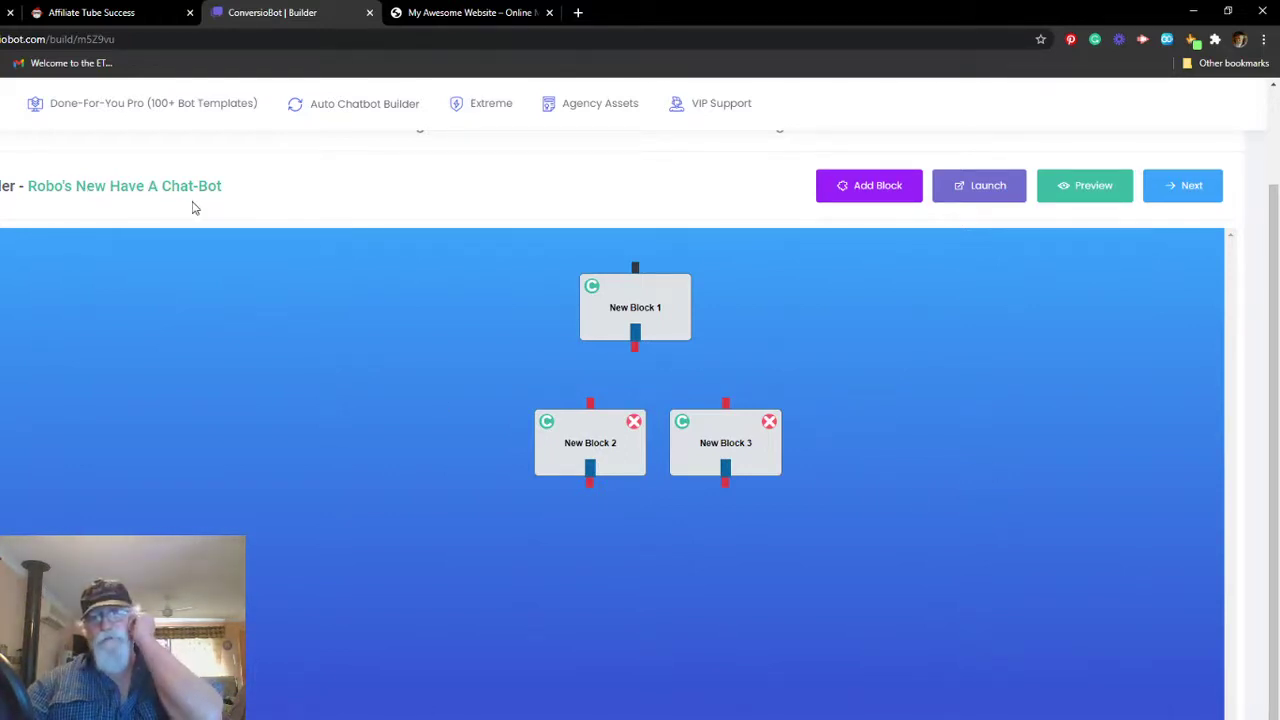
# Step: Open New Block 1 and add three empty text messages below the default welcome message
pyautogui.click(637, 310)
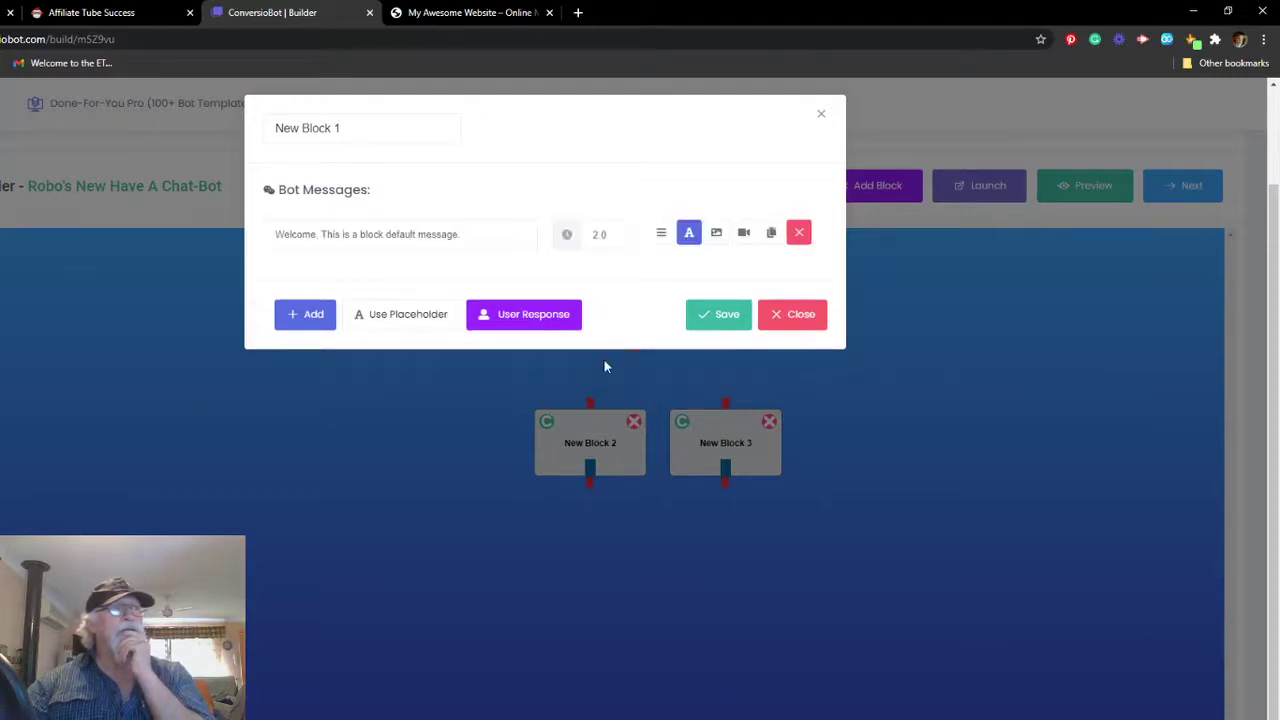
pyautogui.click(310, 320)
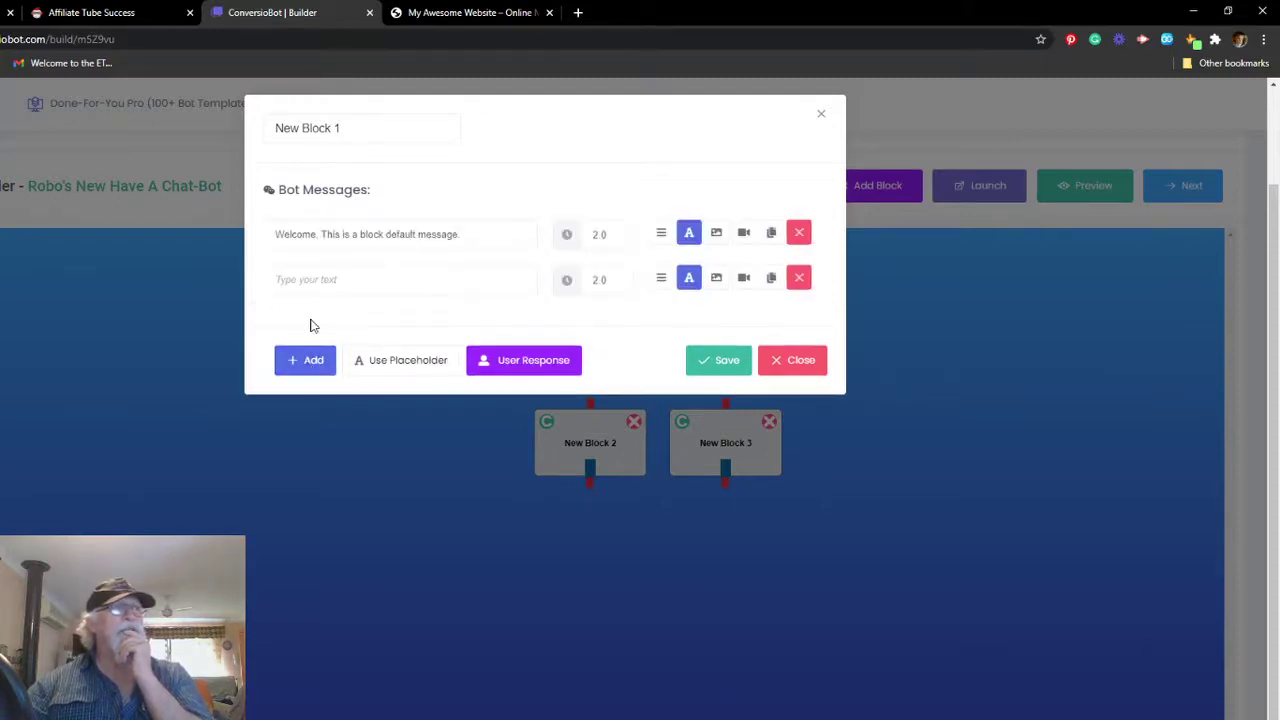
pyautogui.click(310, 364)
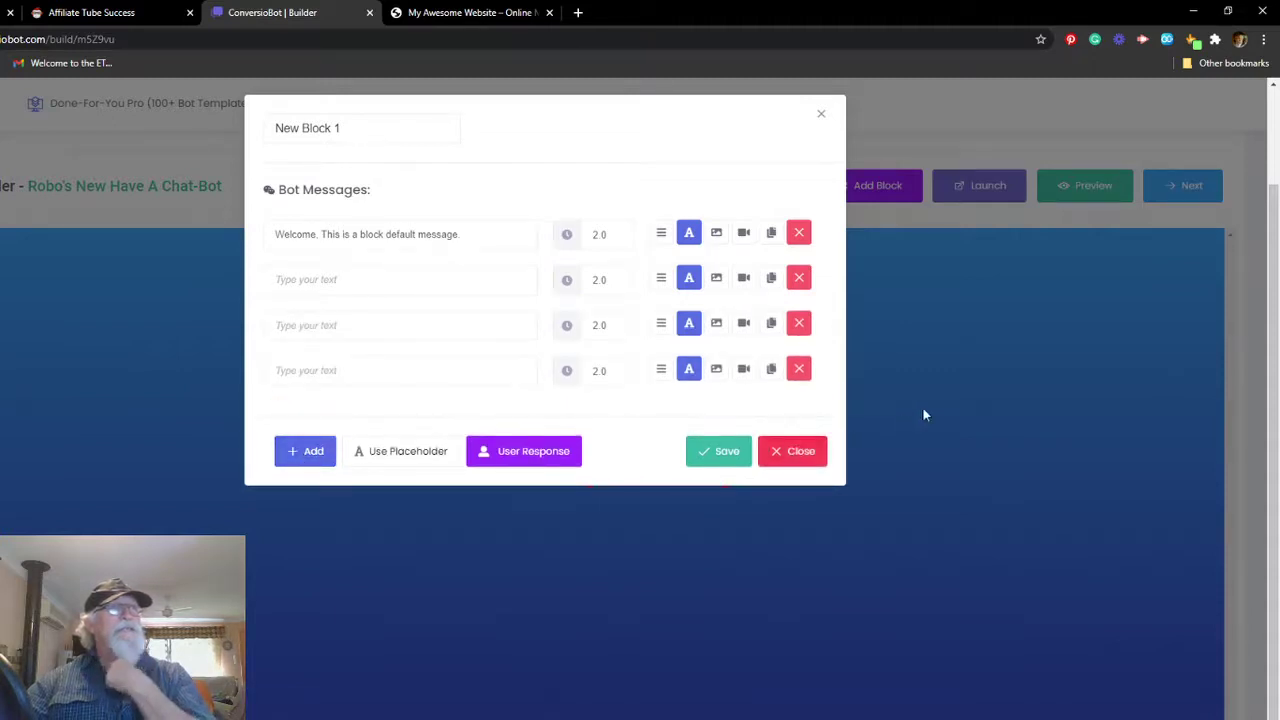
# Step: Set the delay of all four bot messages in New Block 1 to 3
pyautogui.click(614, 235)
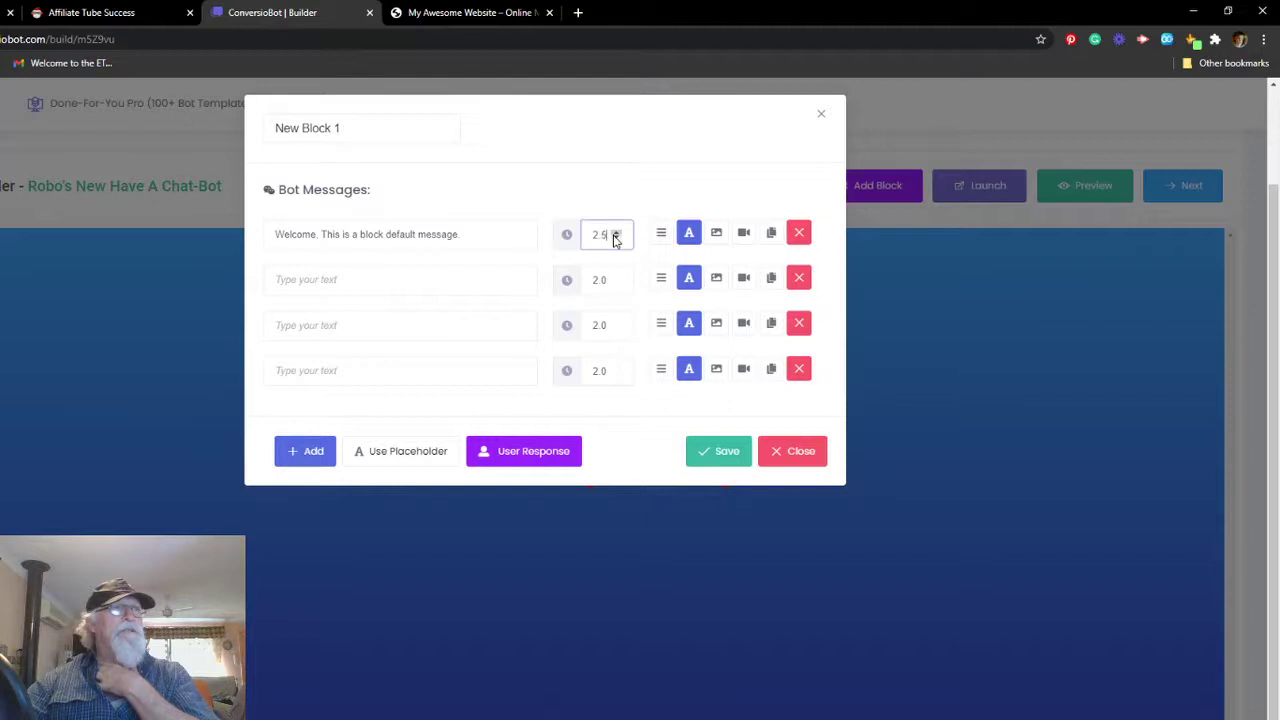
pyautogui.click(619, 285)
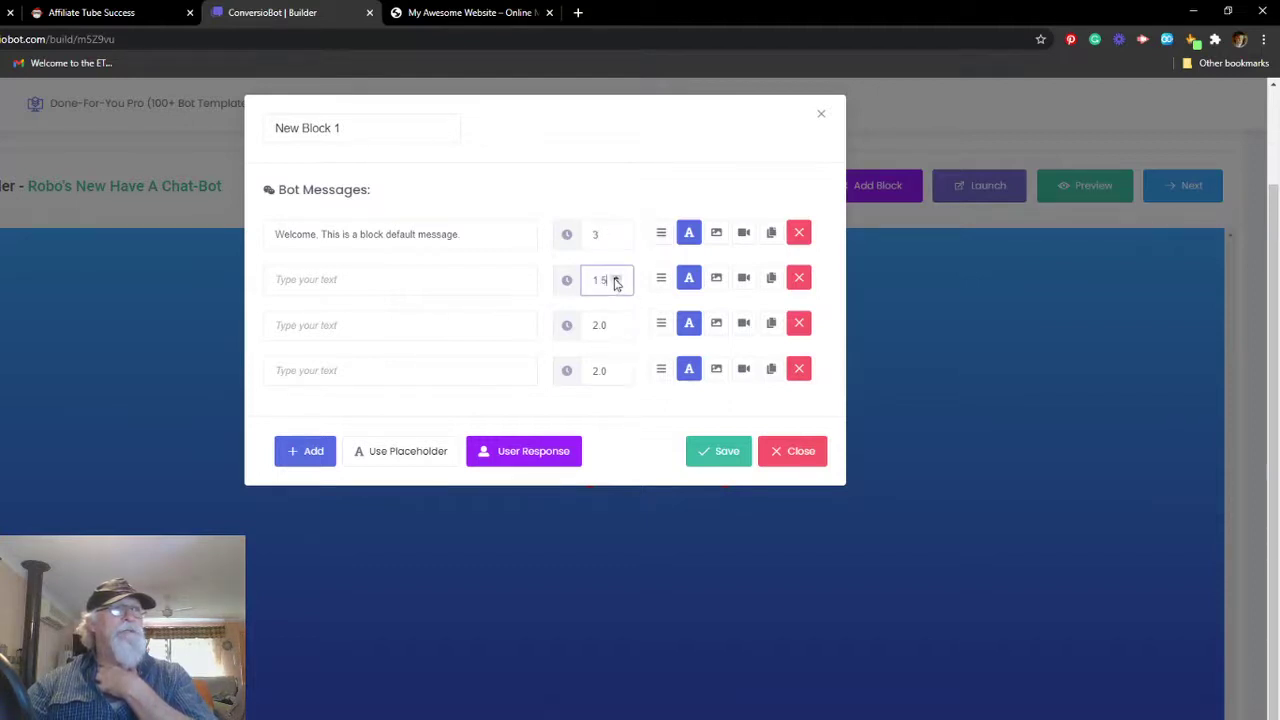
pyautogui.click(616, 280)
pyautogui.click(616, 280)
pyautogui.click(618, 326)
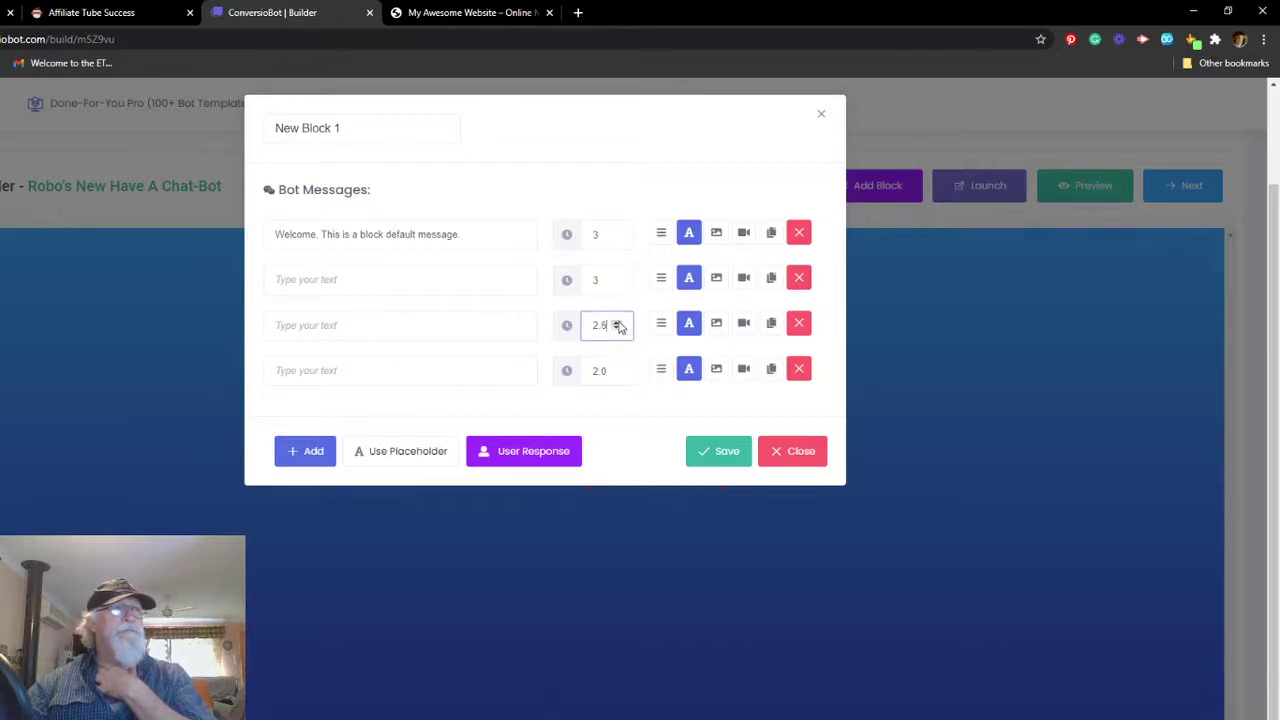
pyautogui.click(617, 323)
pyautogui.click(617, 375)
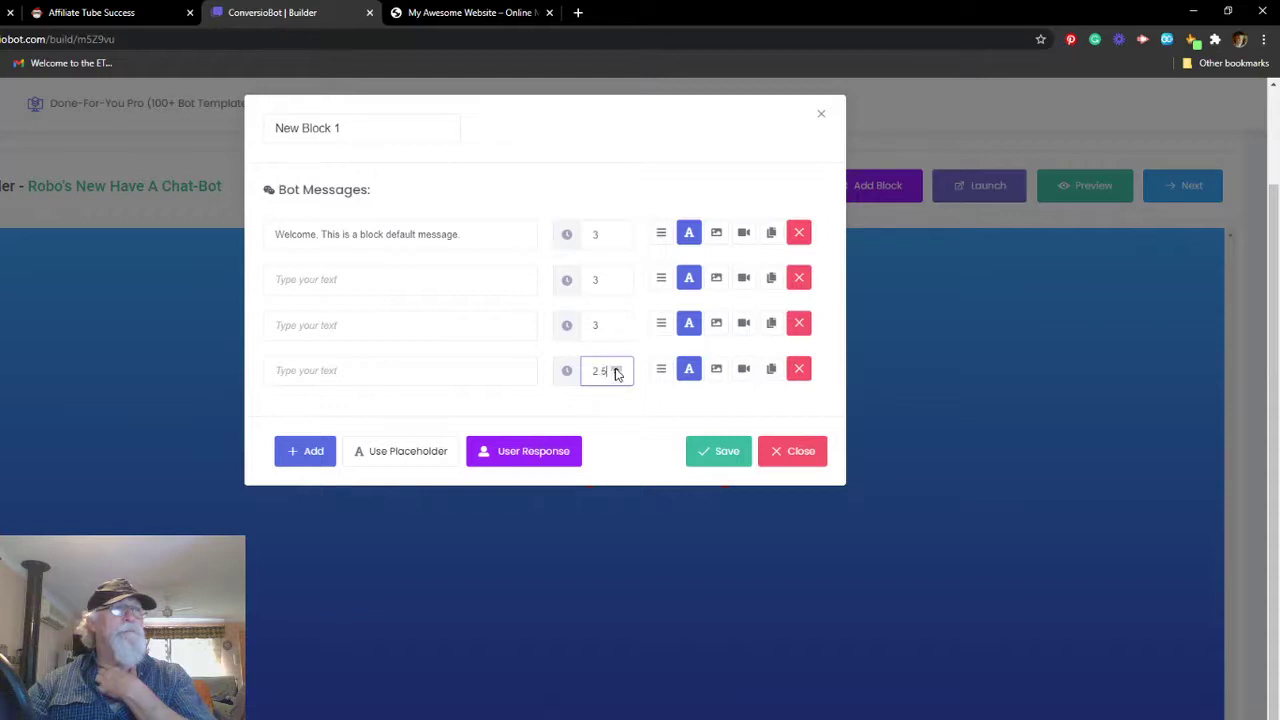
pyautogui.click(617, 367)
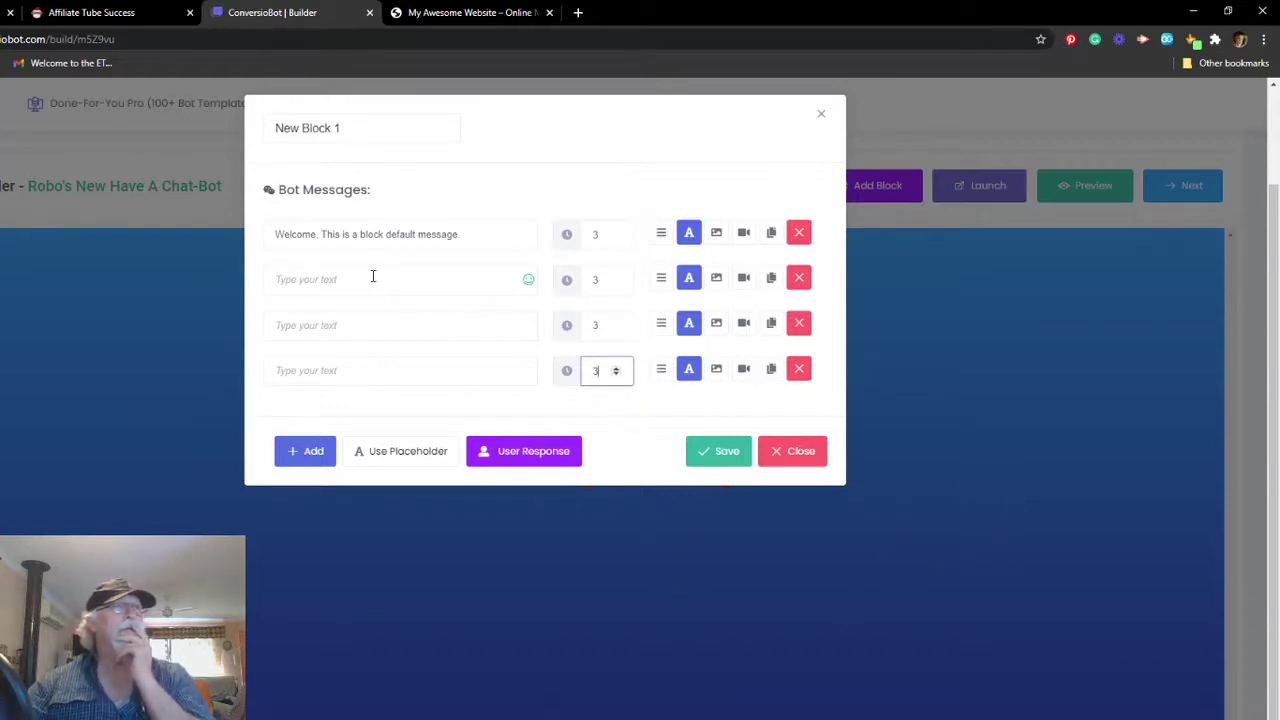
# Step: Rename New Block 1 as INTRO
pyautogui.click(331, 128)
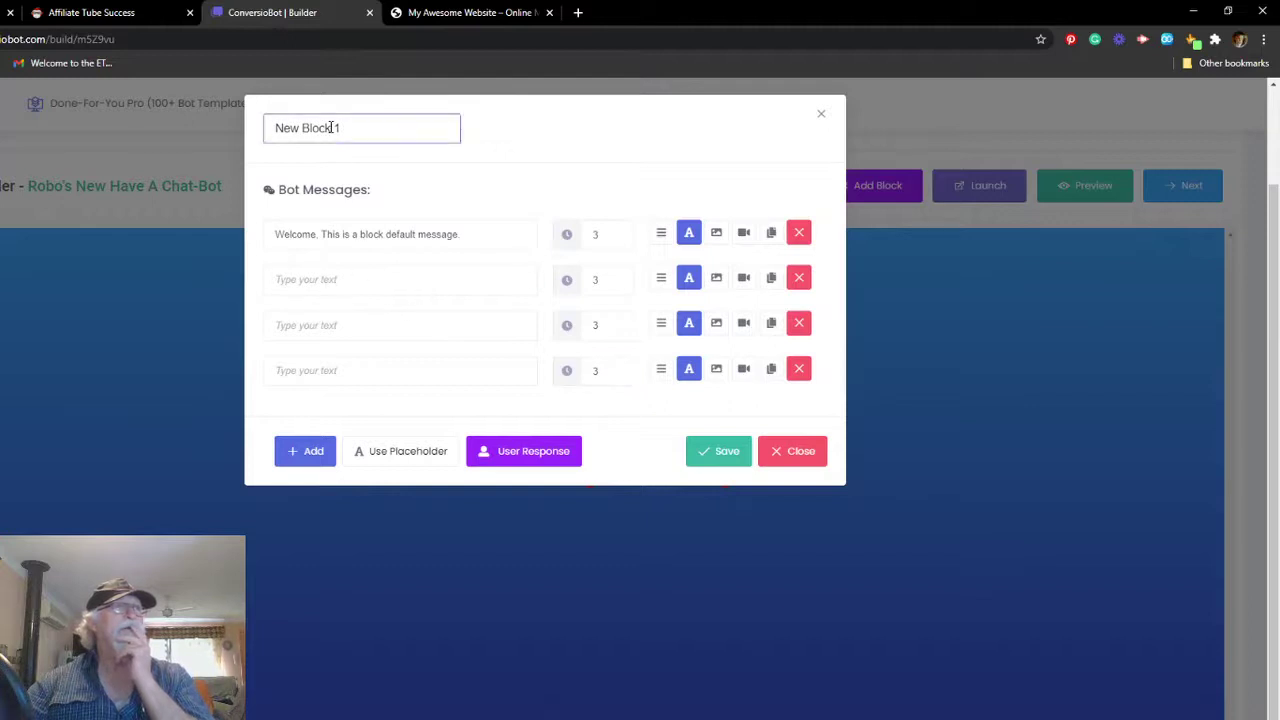
pyautogui.moveTo(352, 127); pyautogui.dragTo(258, 135)
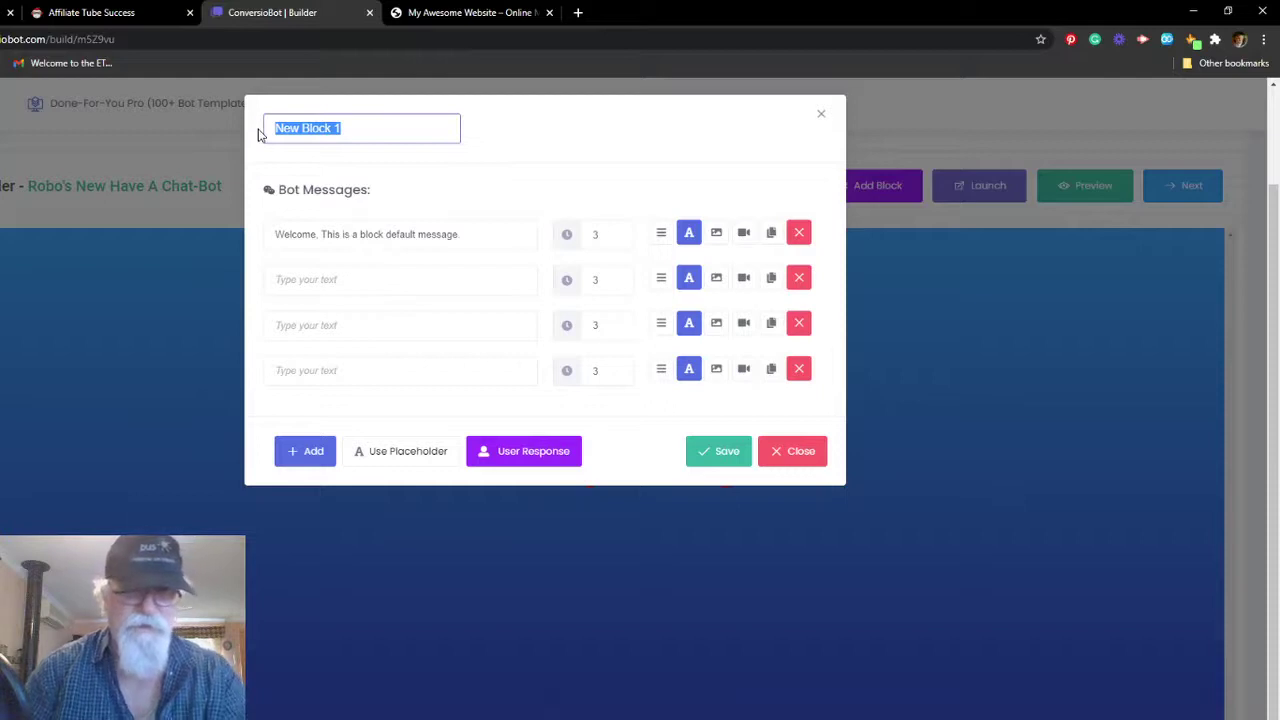
pyautogui.write('INTRO')
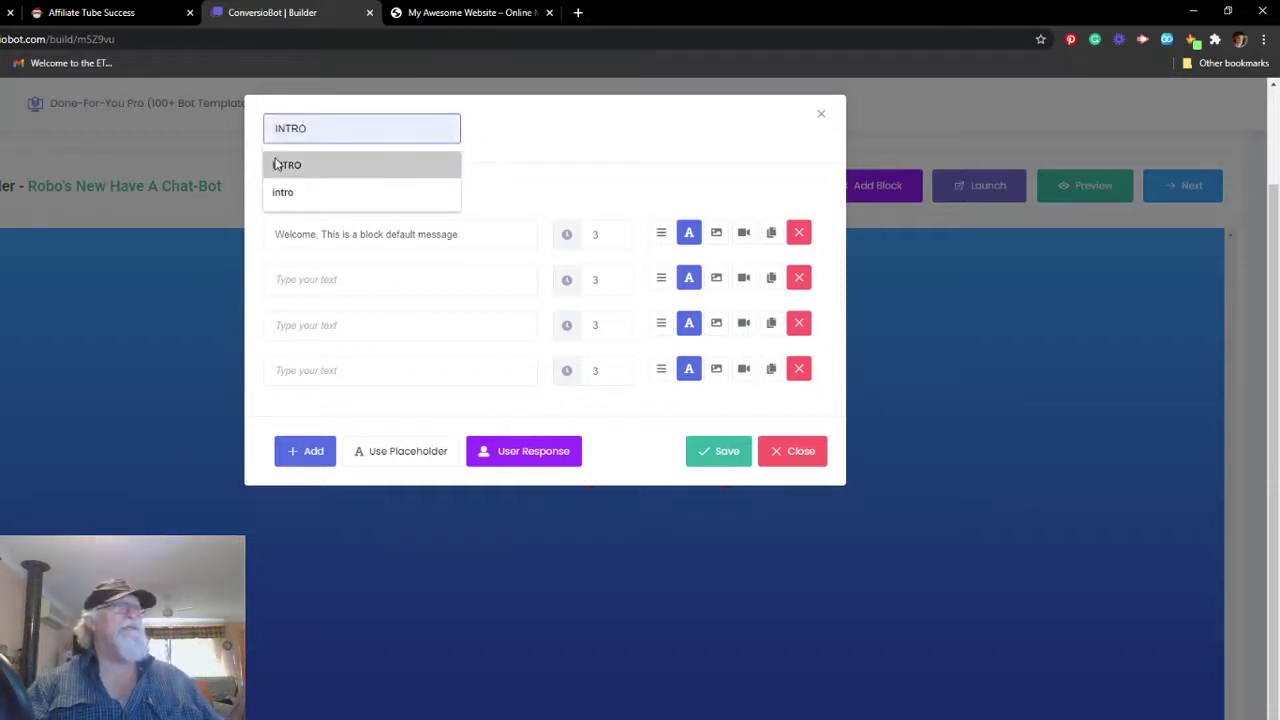
pyautogui.click(396, 162)
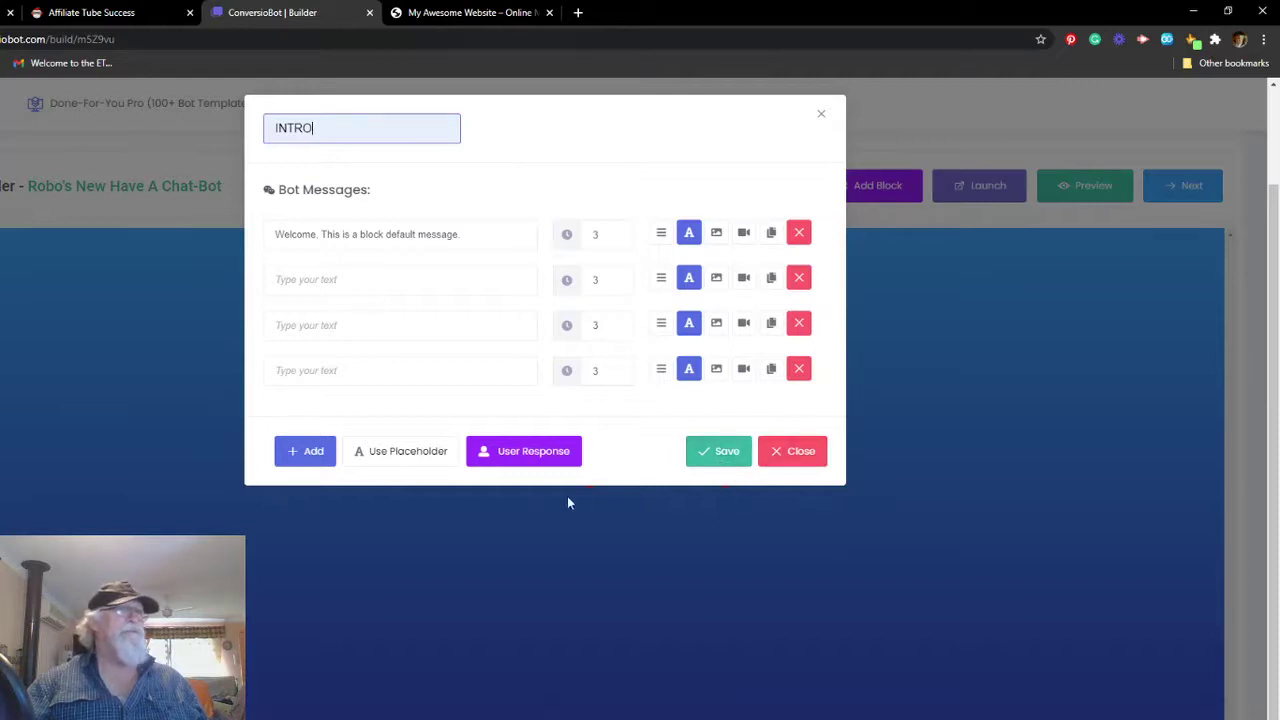
# Step: Set the INTRO block's user response to the Buttons input type with the Default button type
pyautogui.click(522, 452)
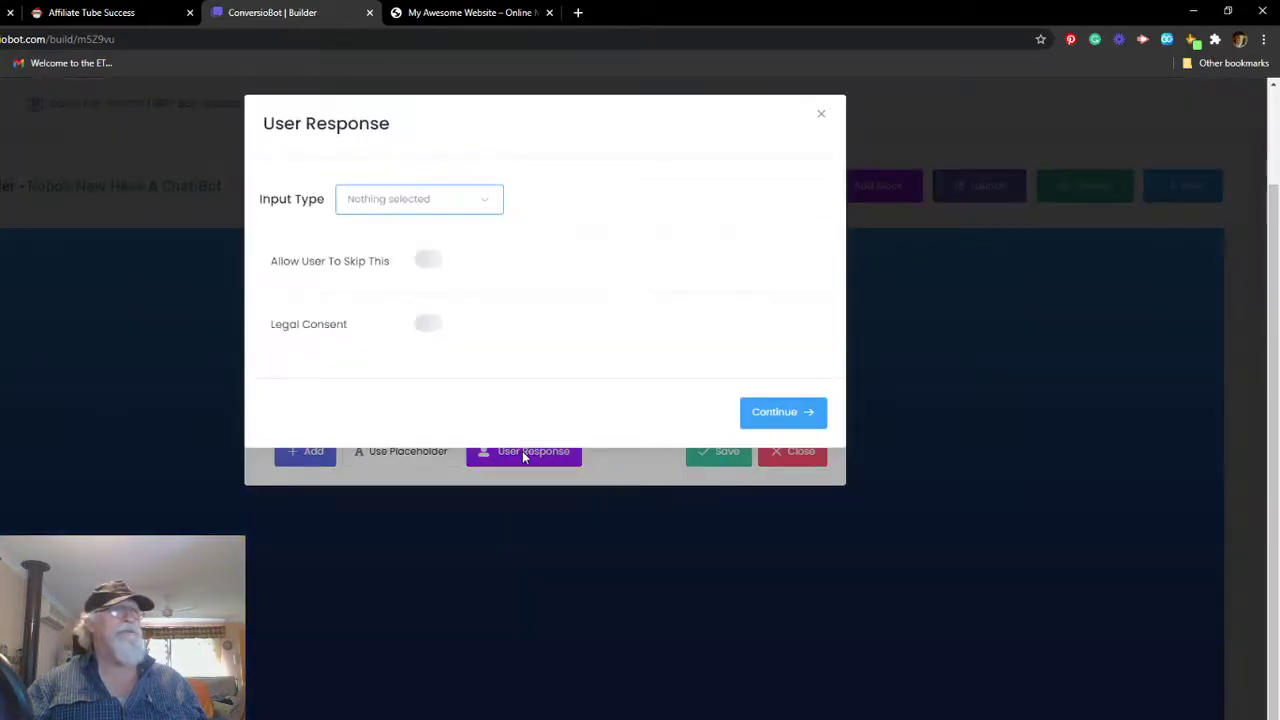
pyautogui.click(484, 204)
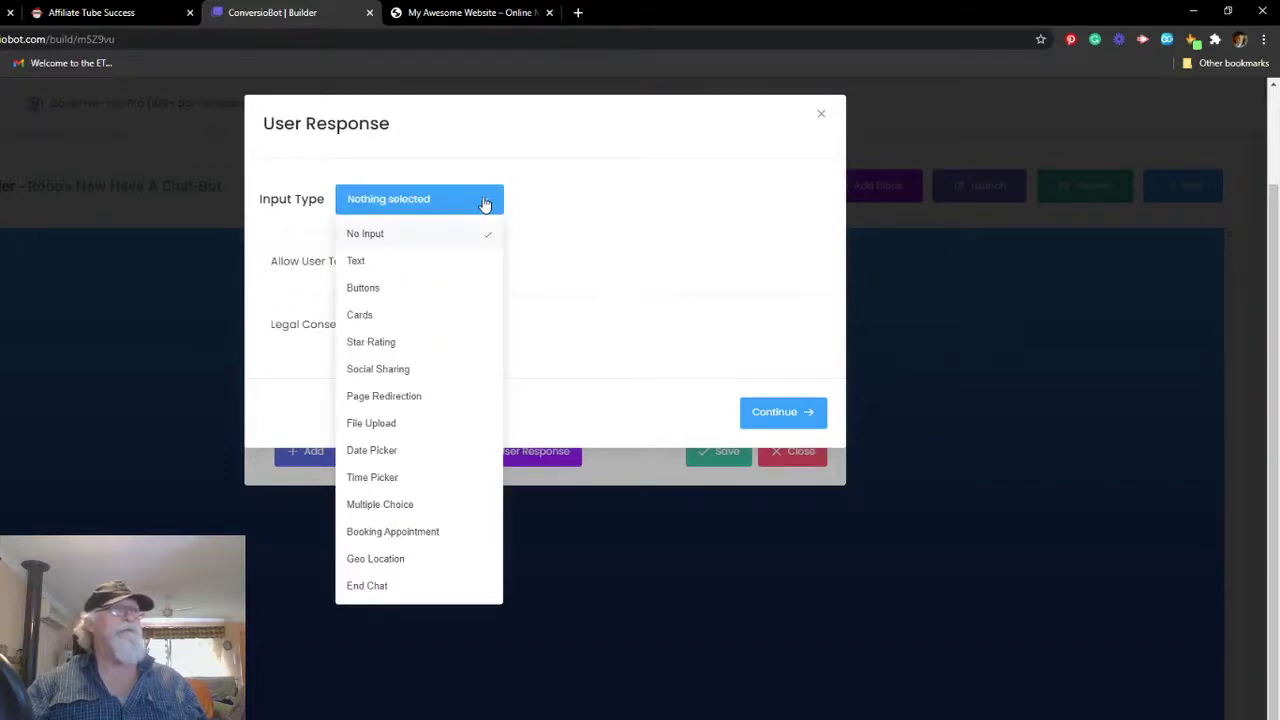
pyautogui.click(389, 290)
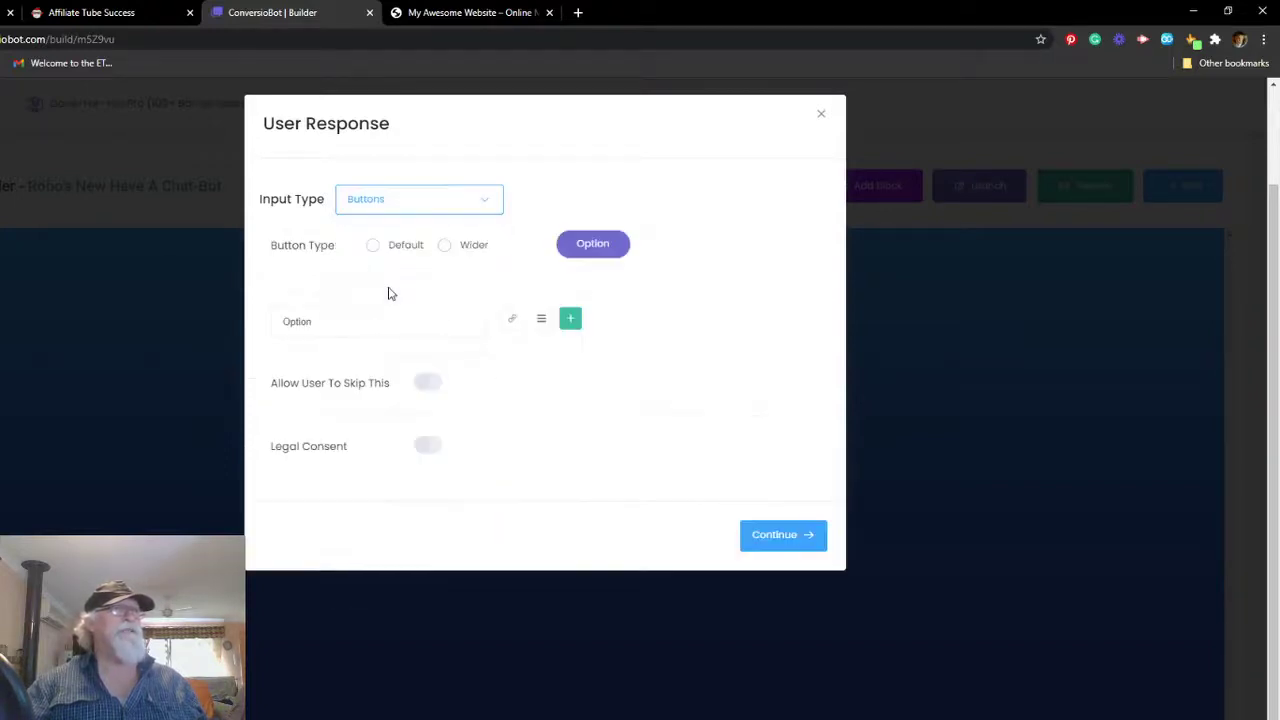
pyautogui.click(445, 248)
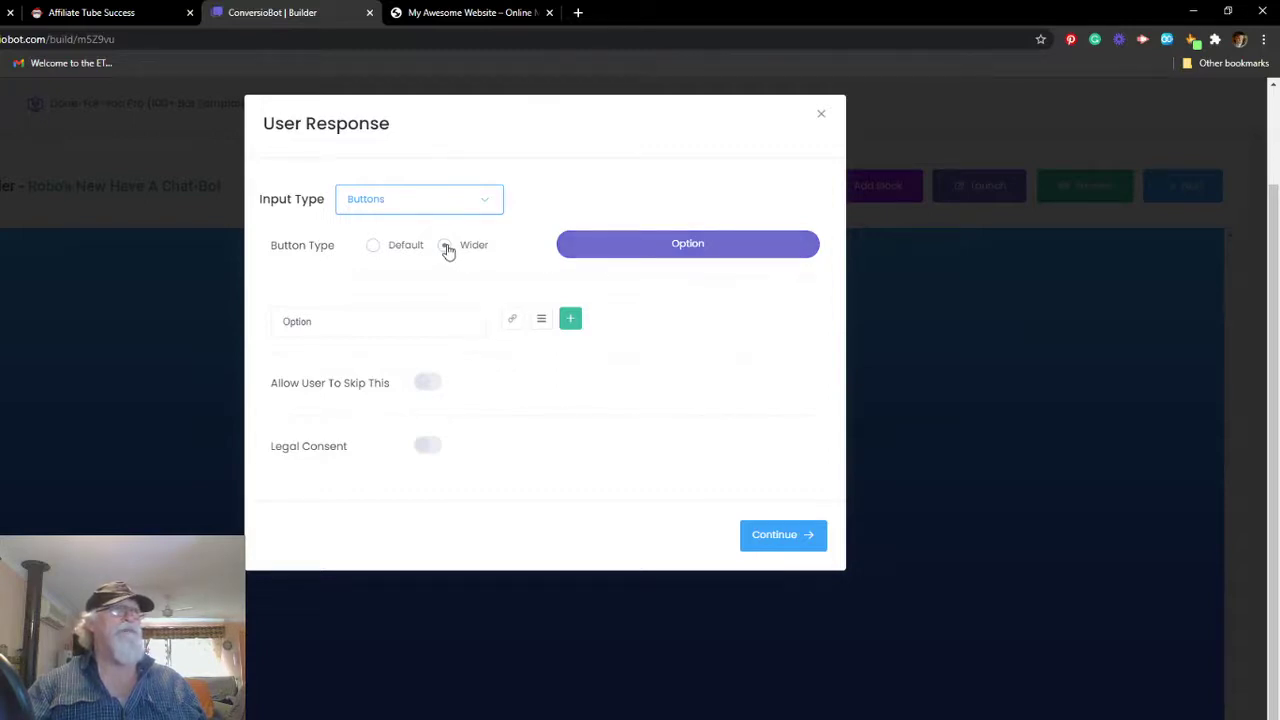
pyautogui.click(372, 246)
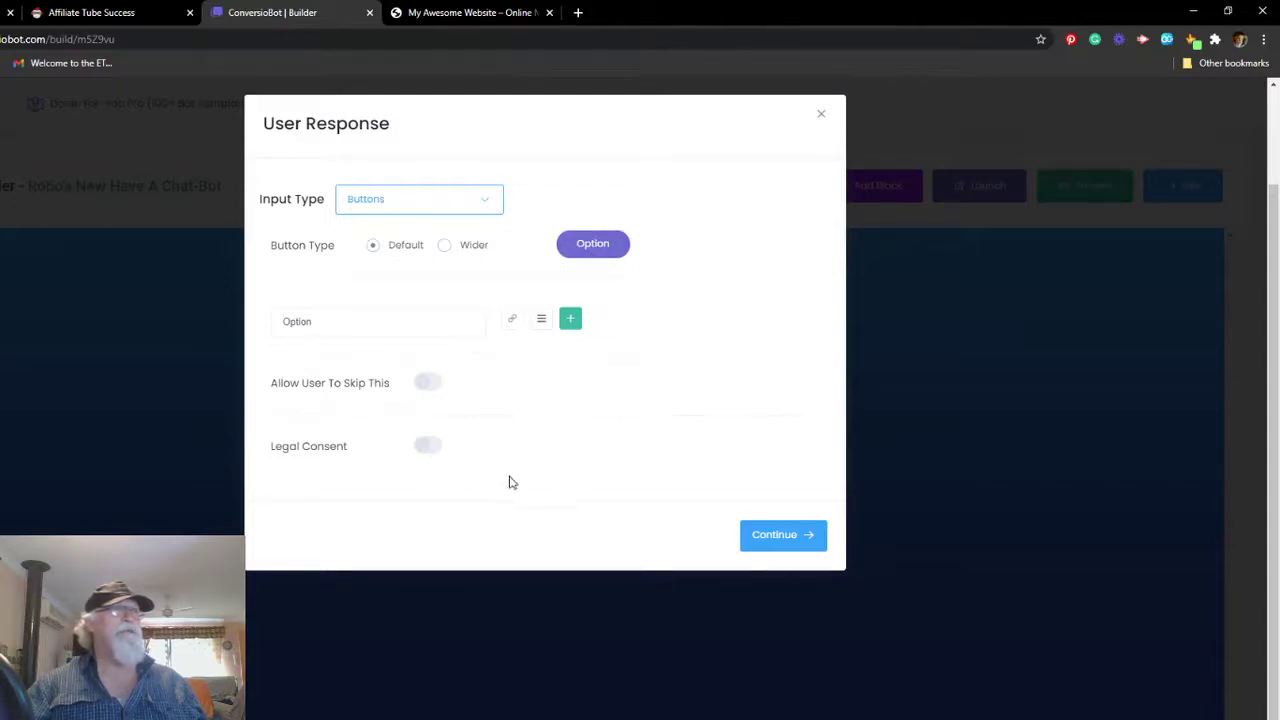
# Step: Enable legal consent with the preset privacy policy text for the user response, and save the INTRO block
pyautogui.click(430, 447)
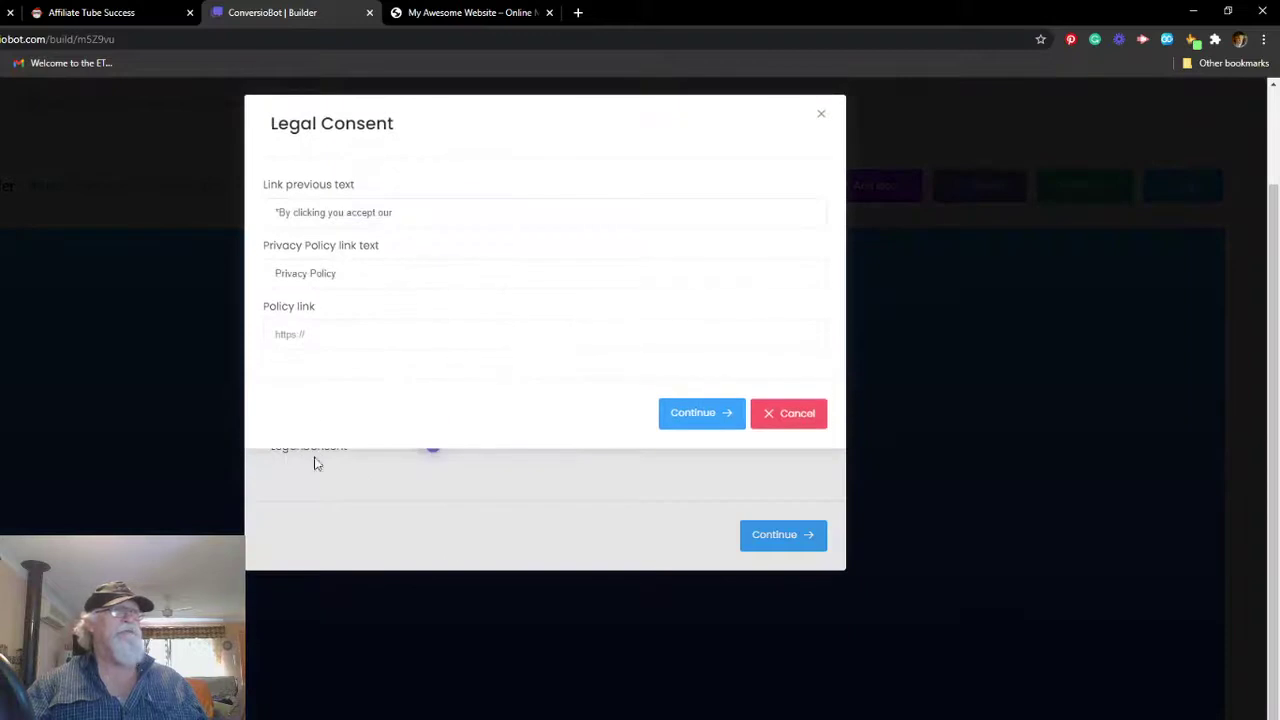
pyautogui.click(694, 417)
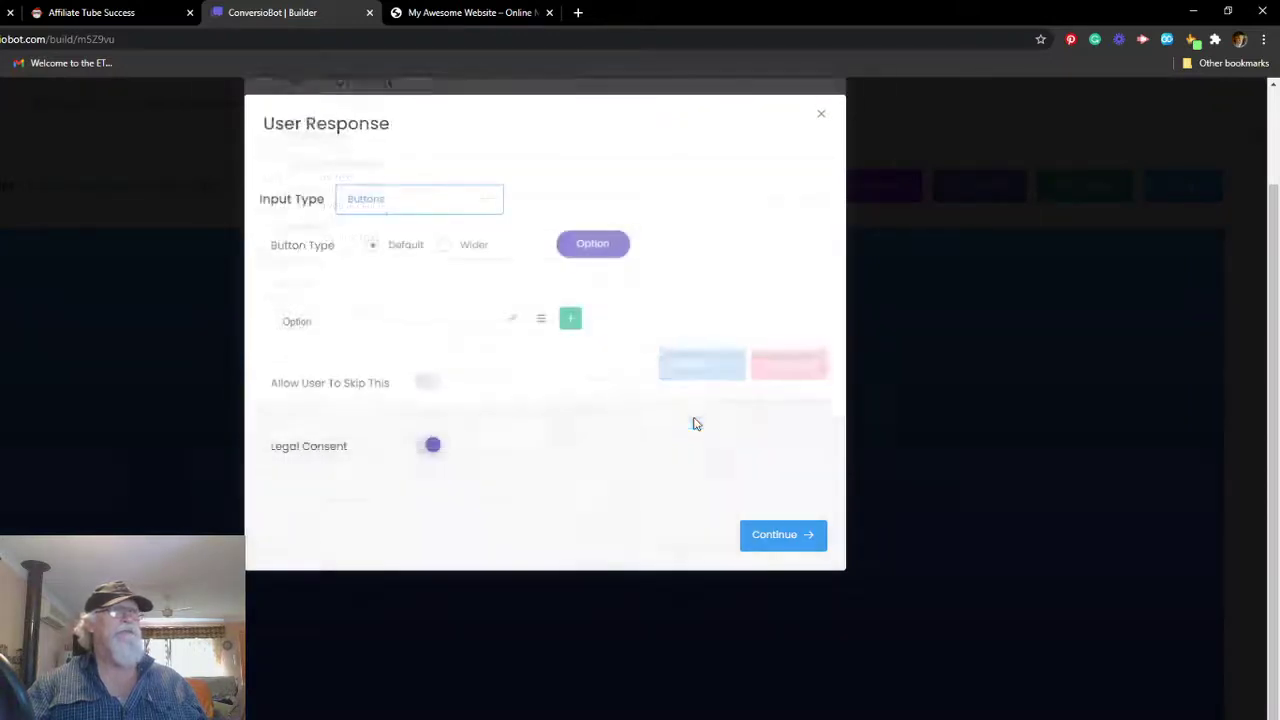
pyautogui.click(771, 534)
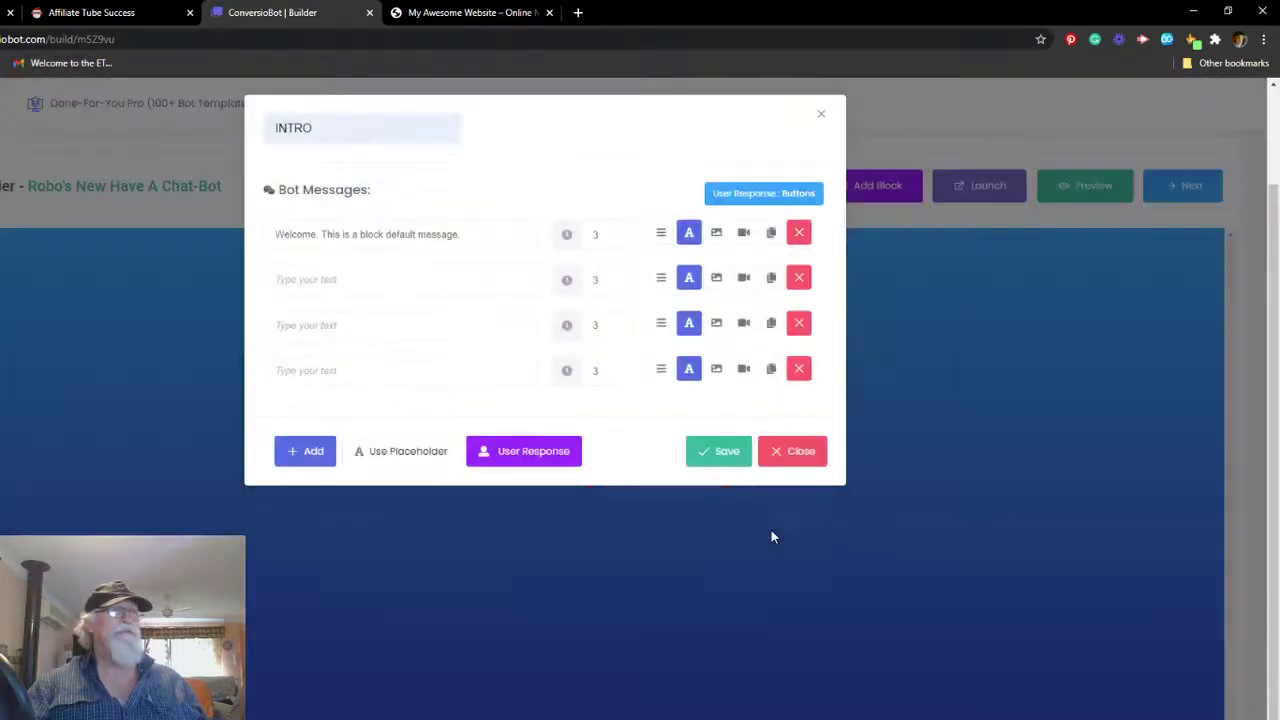
pyautogui.click(723, 453)
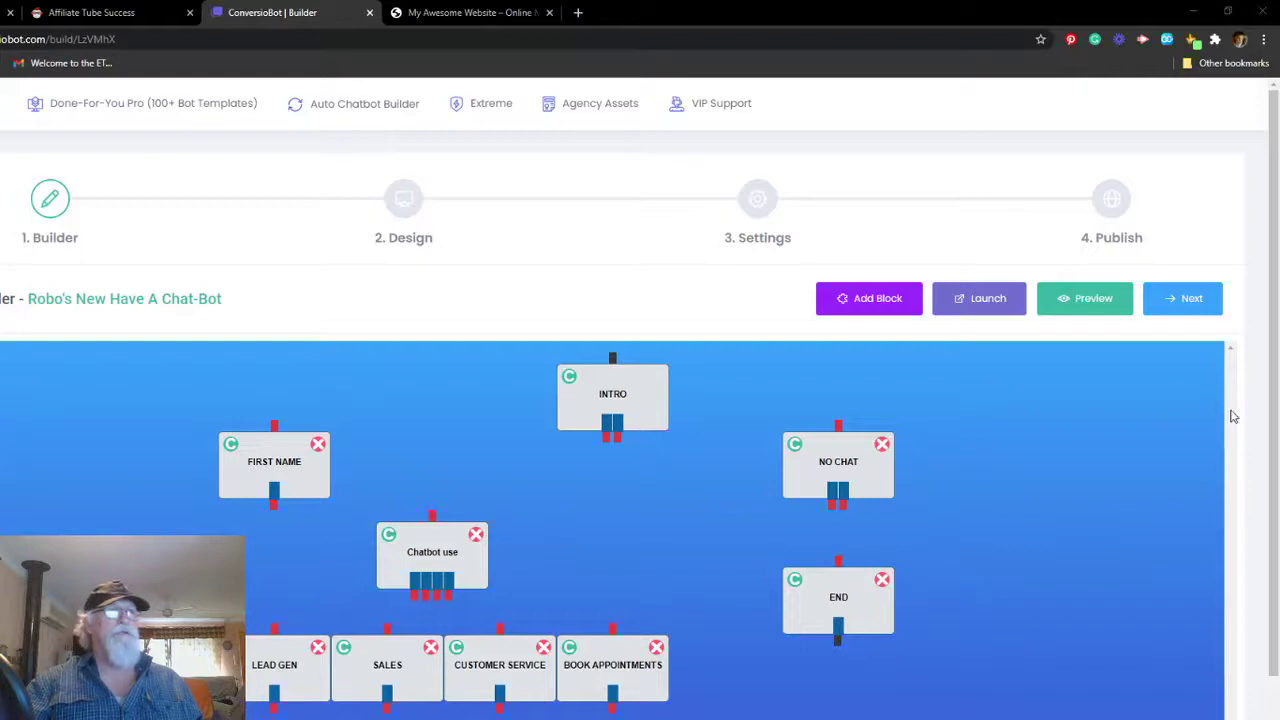
# Step: Add an empty bot message to the INTRO block and delete it again
pyautogui.click(620, 392)
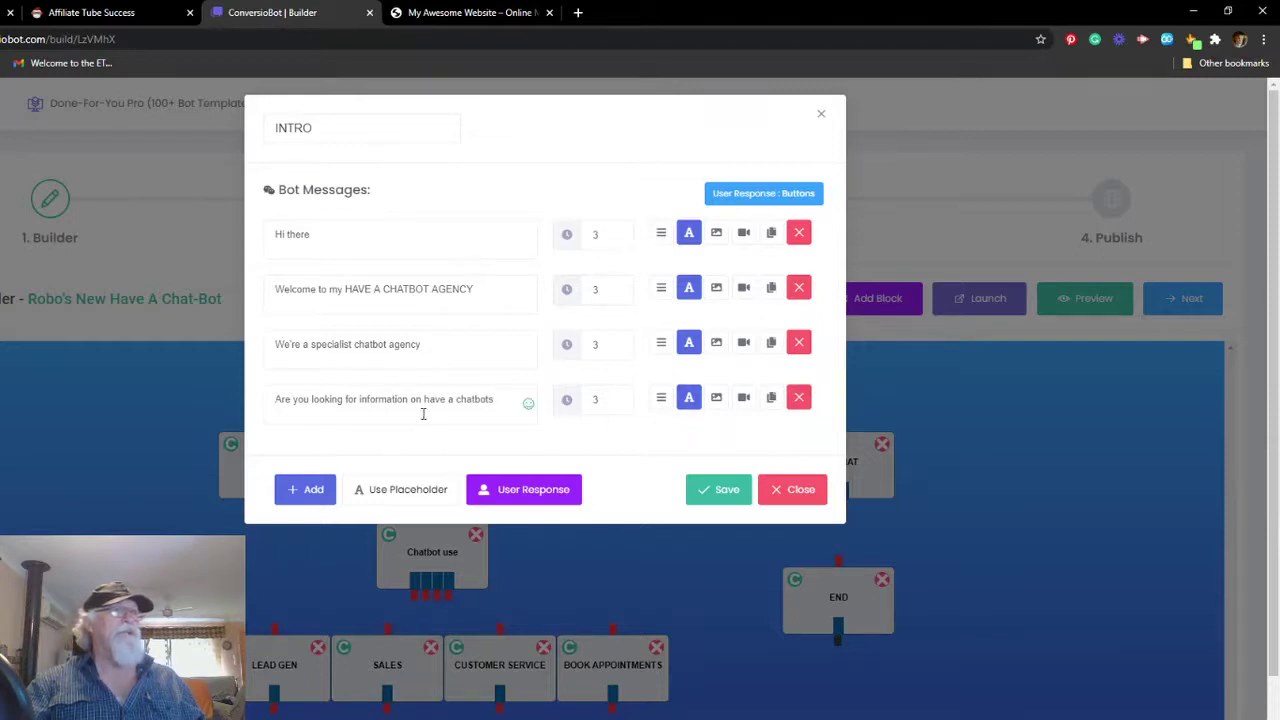
pyautogui.click(308, 490)
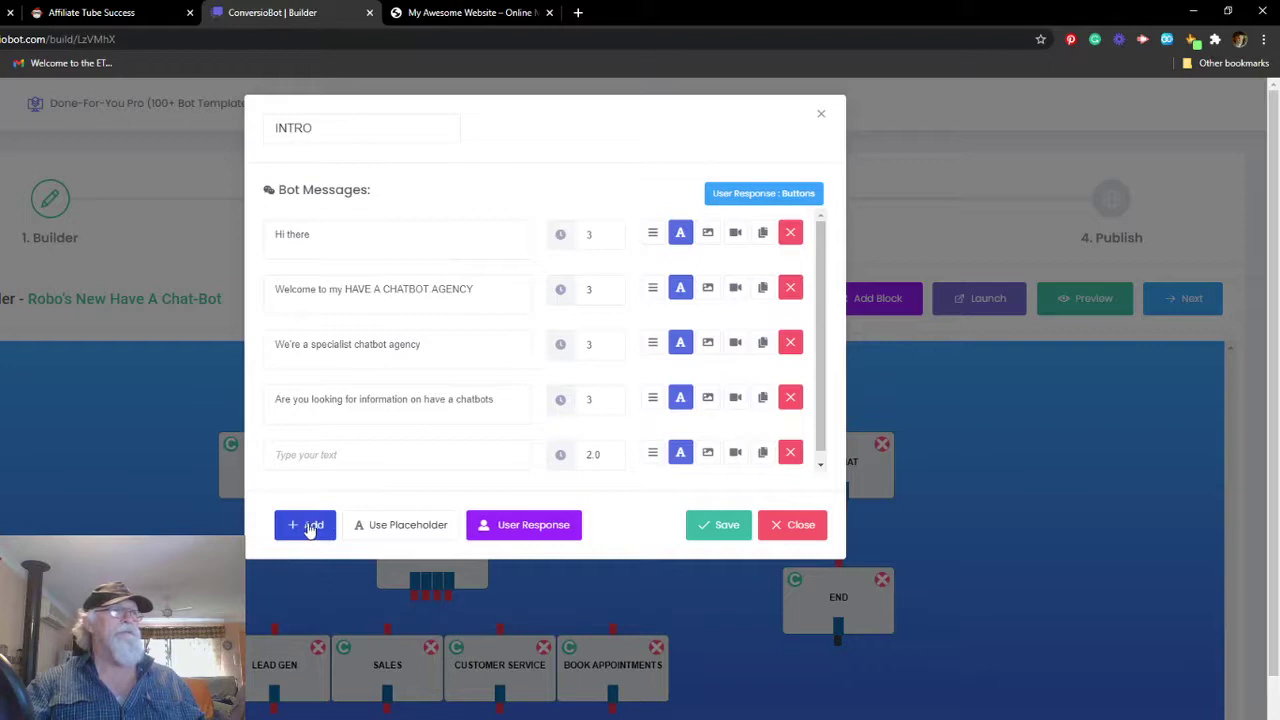
pyautogui.click(790, 455)
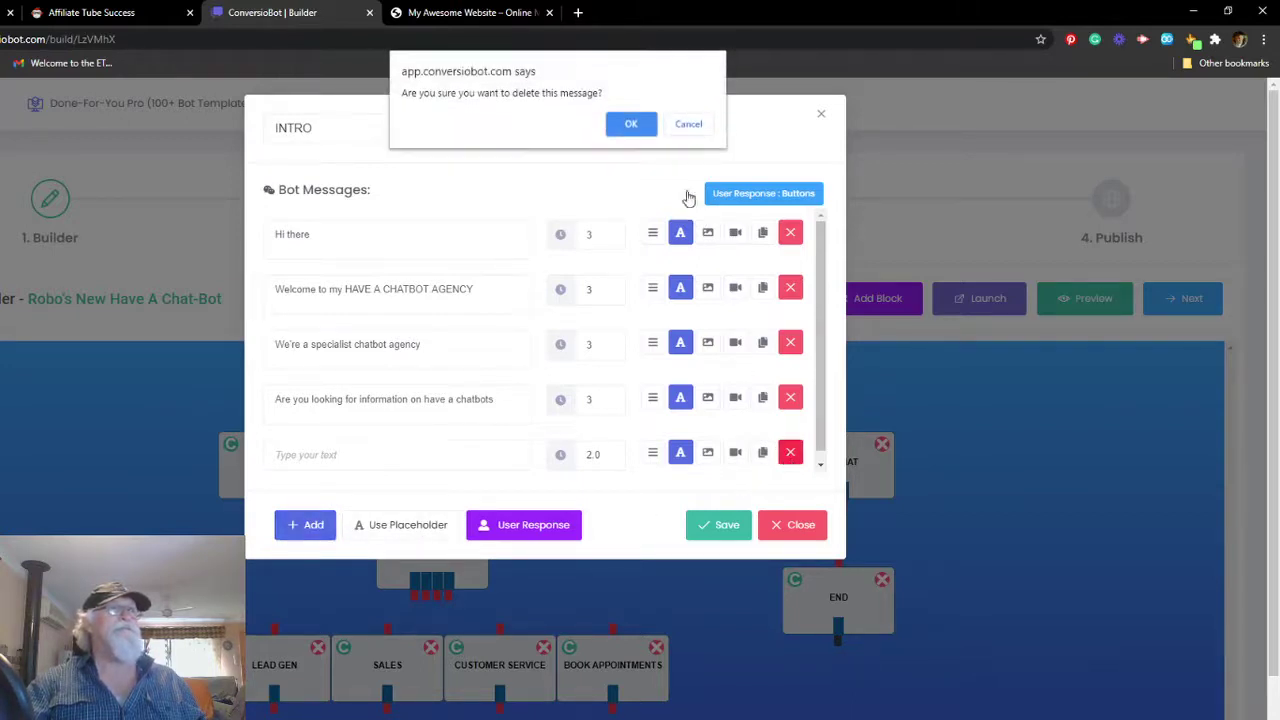
pyautogui.click(631, 124)
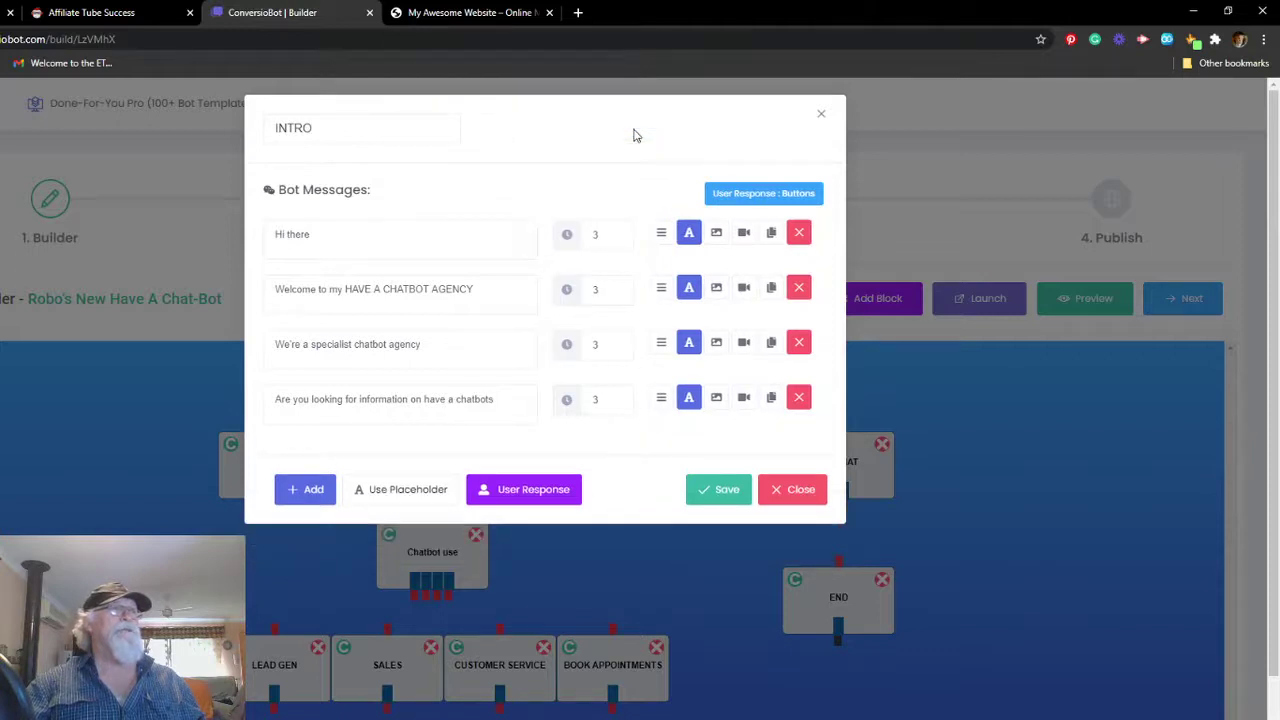
# Step: Open the INTRO block's user response and review the available input types
pyautogui.click(537, 491)
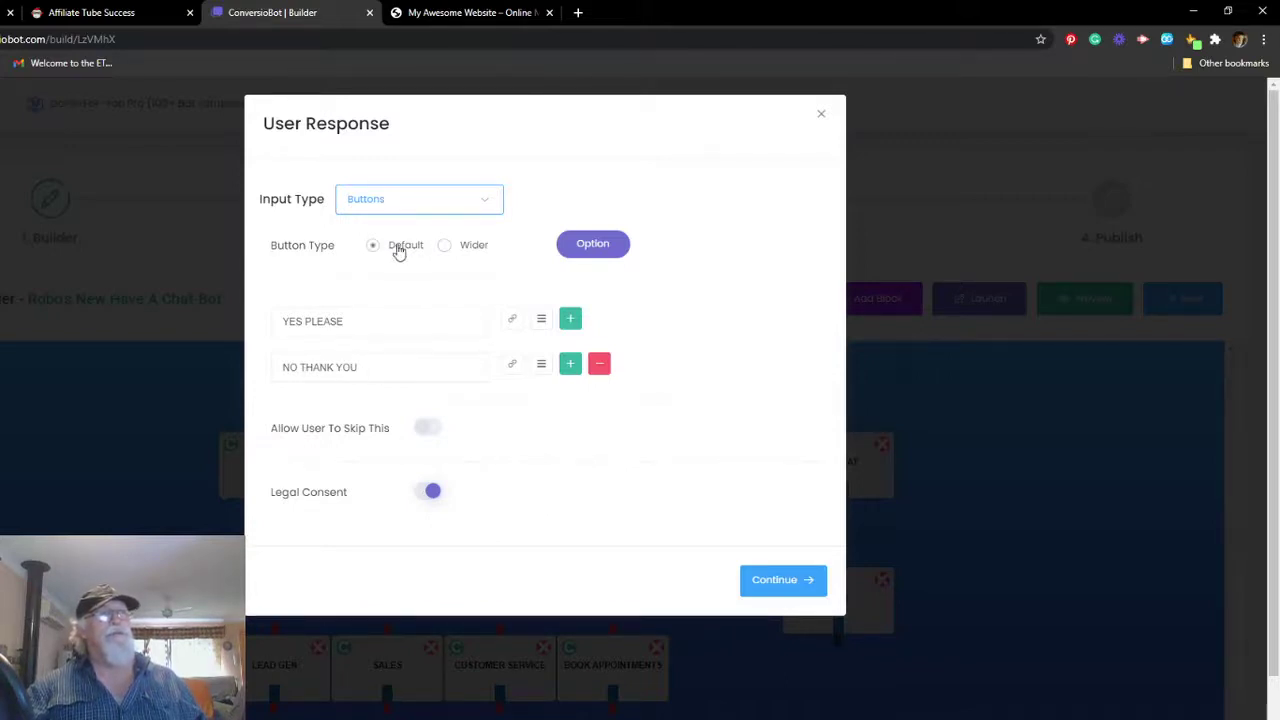
pyautogui.click(487, 205)
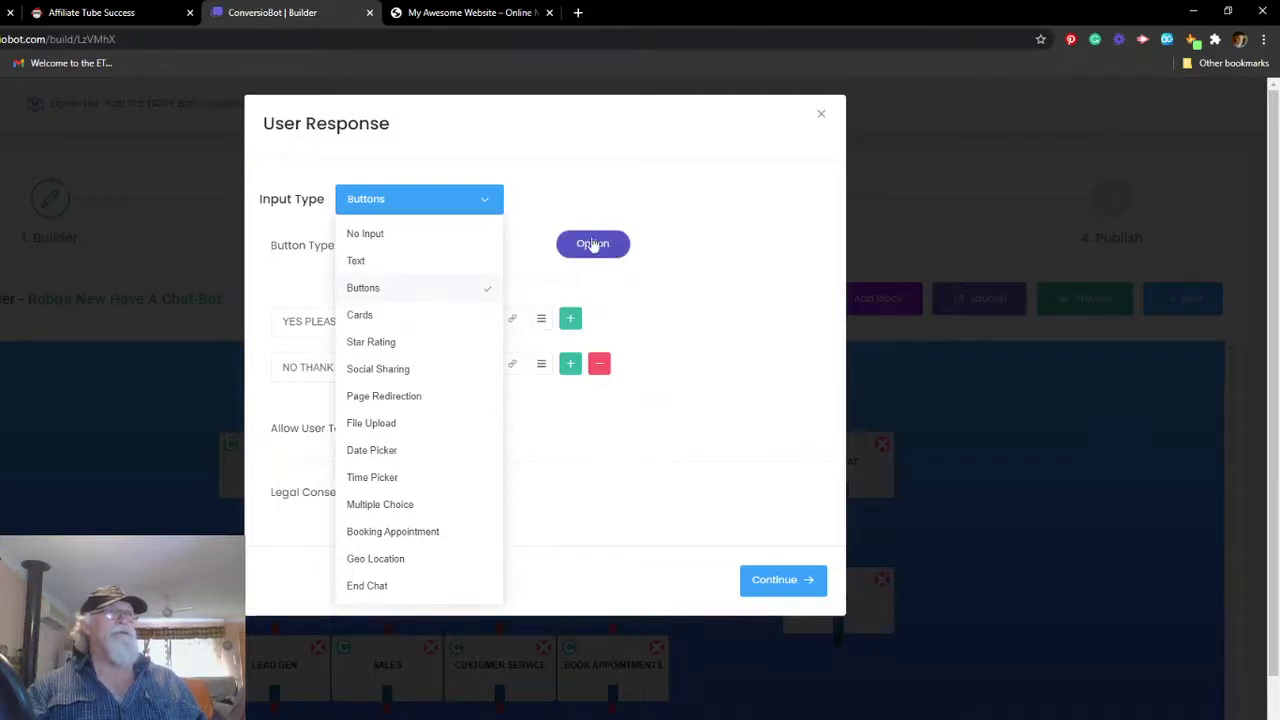
pyautogui.click(644, 477)
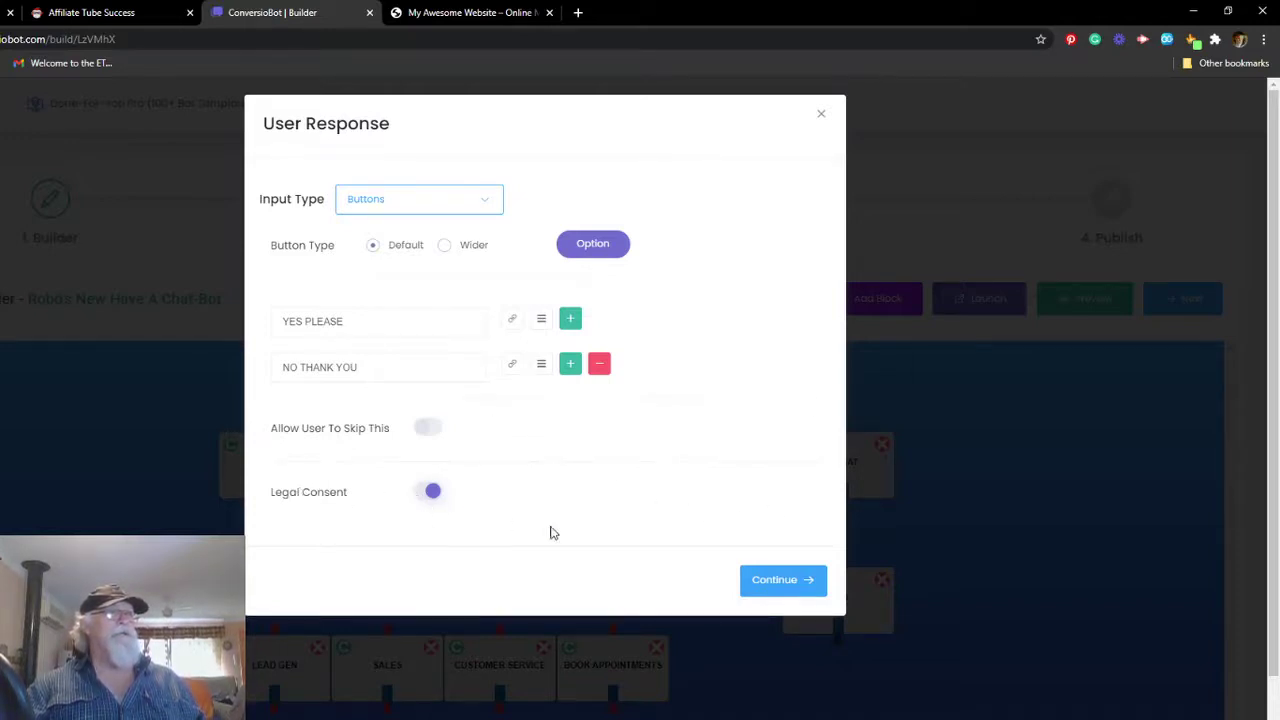
# Step: Add a third button option to the INTRO response, delete it again, and save the block
pyautogui.click(569, 367)
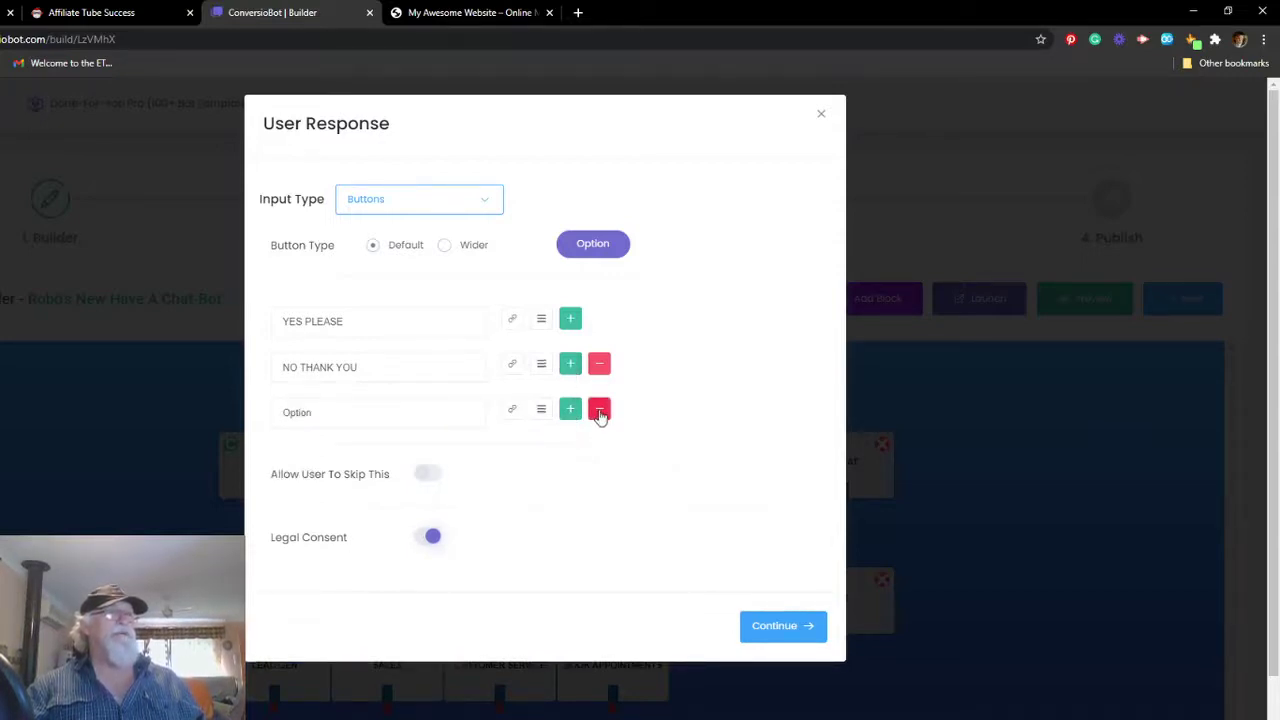
pyautogui.click(599, 409)
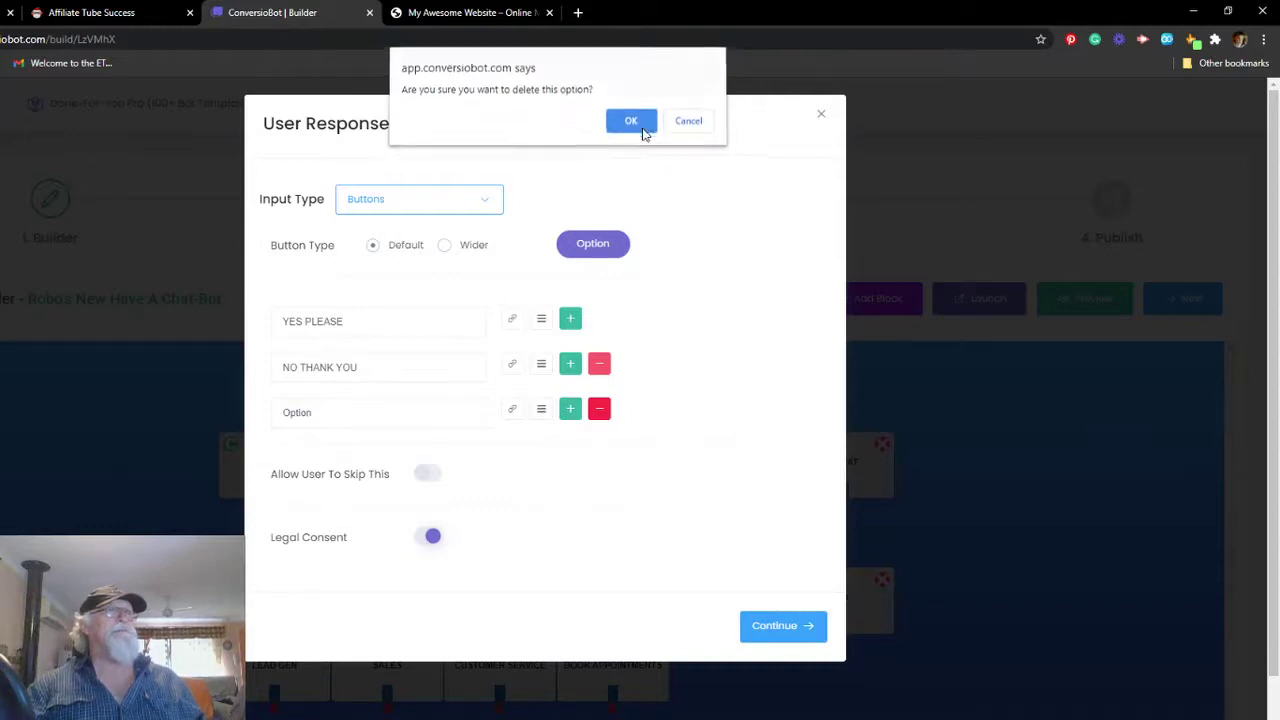
pyautogui.click(640, 128)
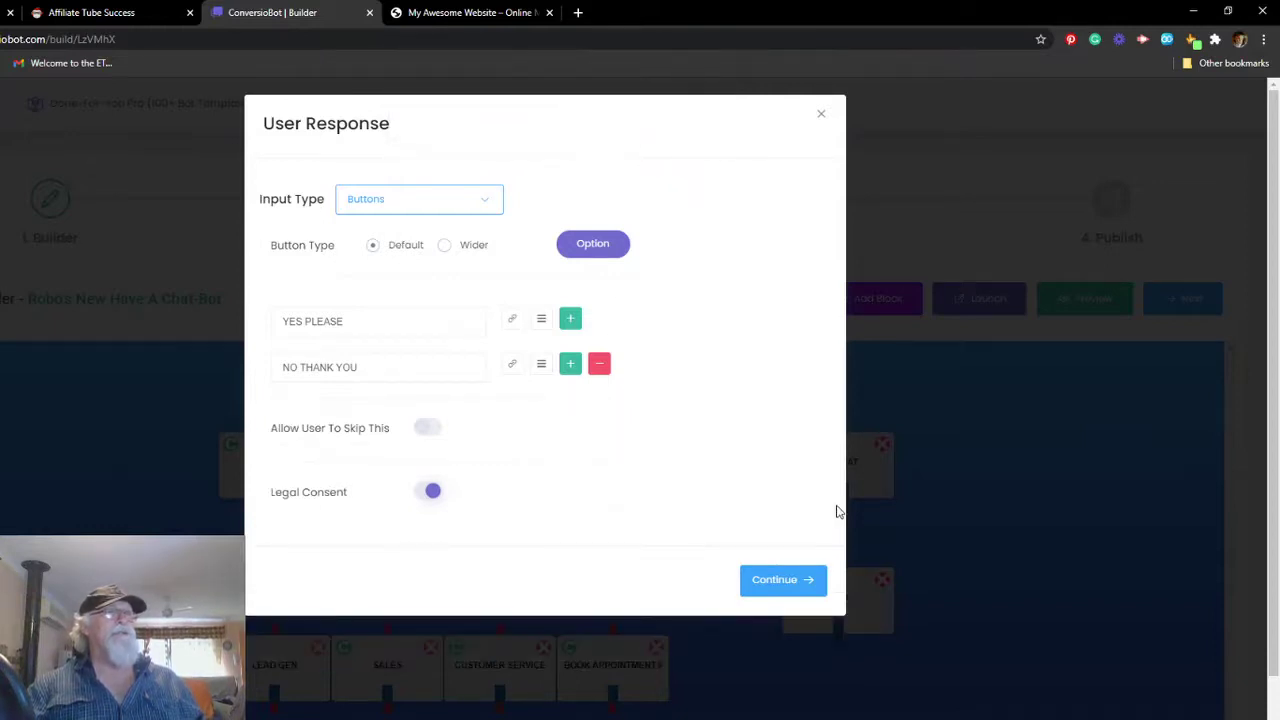
pyautogui.click(795, 580)
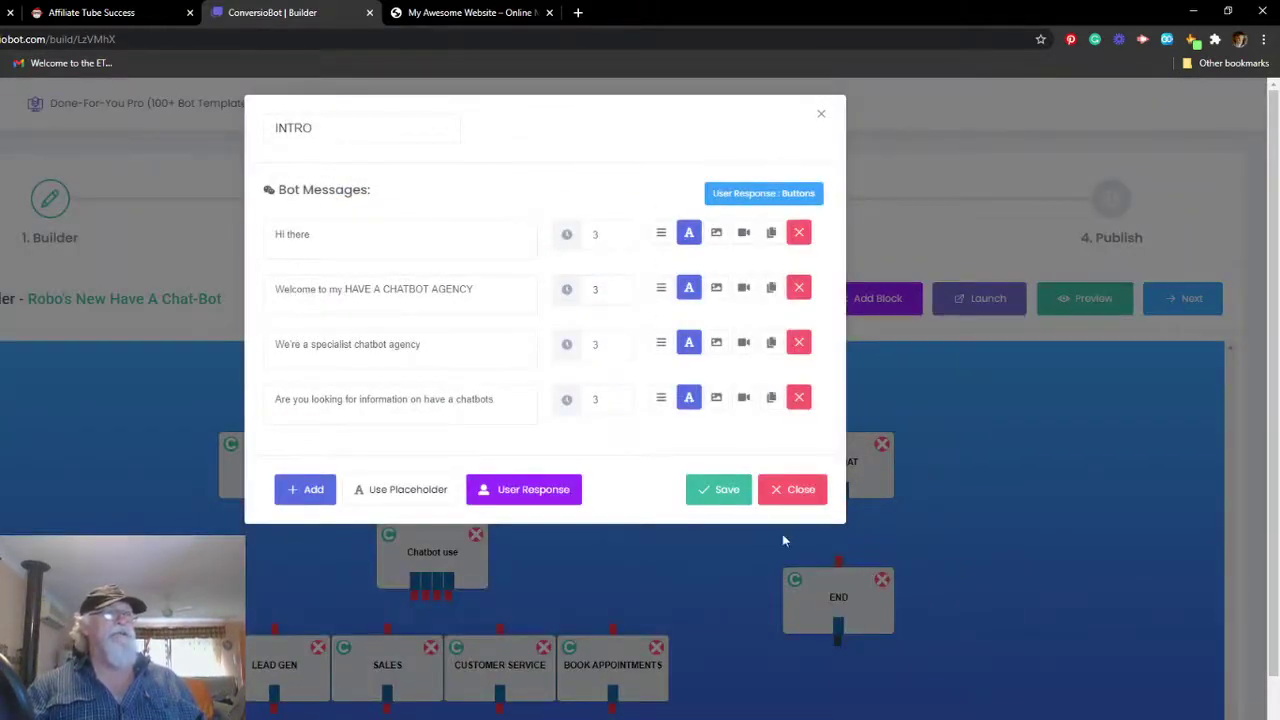
pyautogui.click(718, 490)
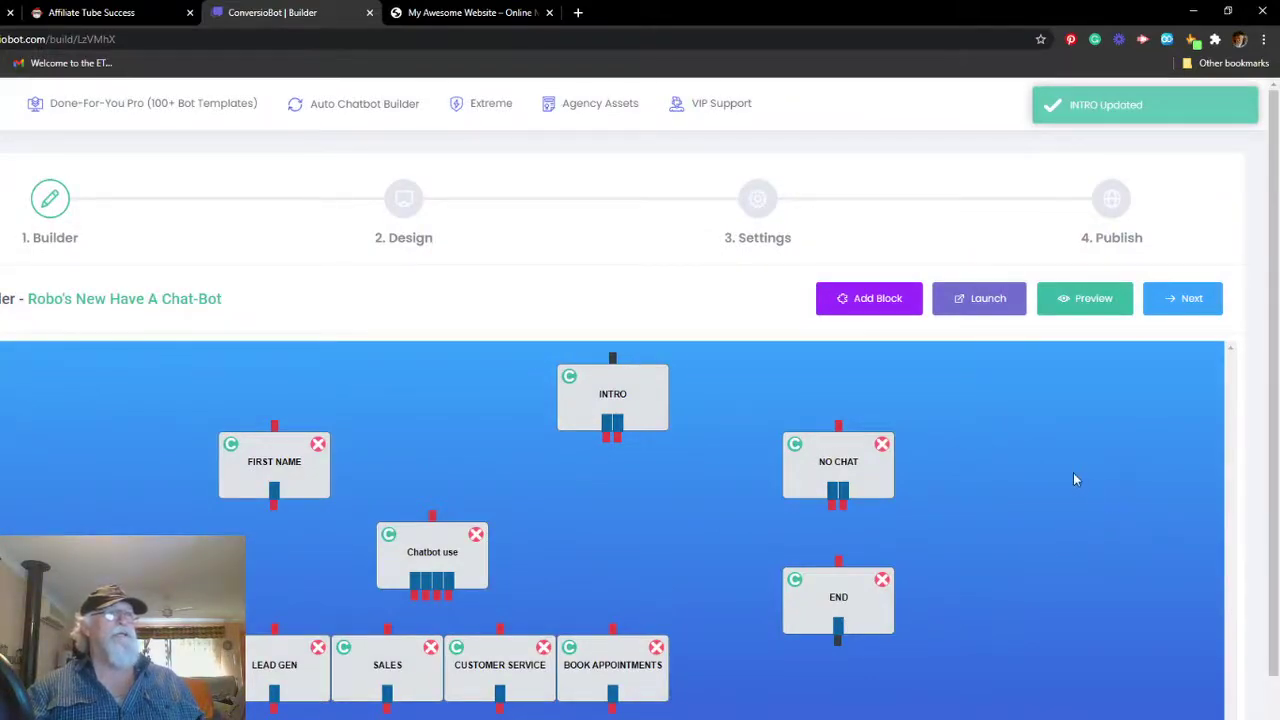
# Step: Review the FIRST NAME block's messages and the input types and text types available for its user response
pyautogui.click(268, 463)
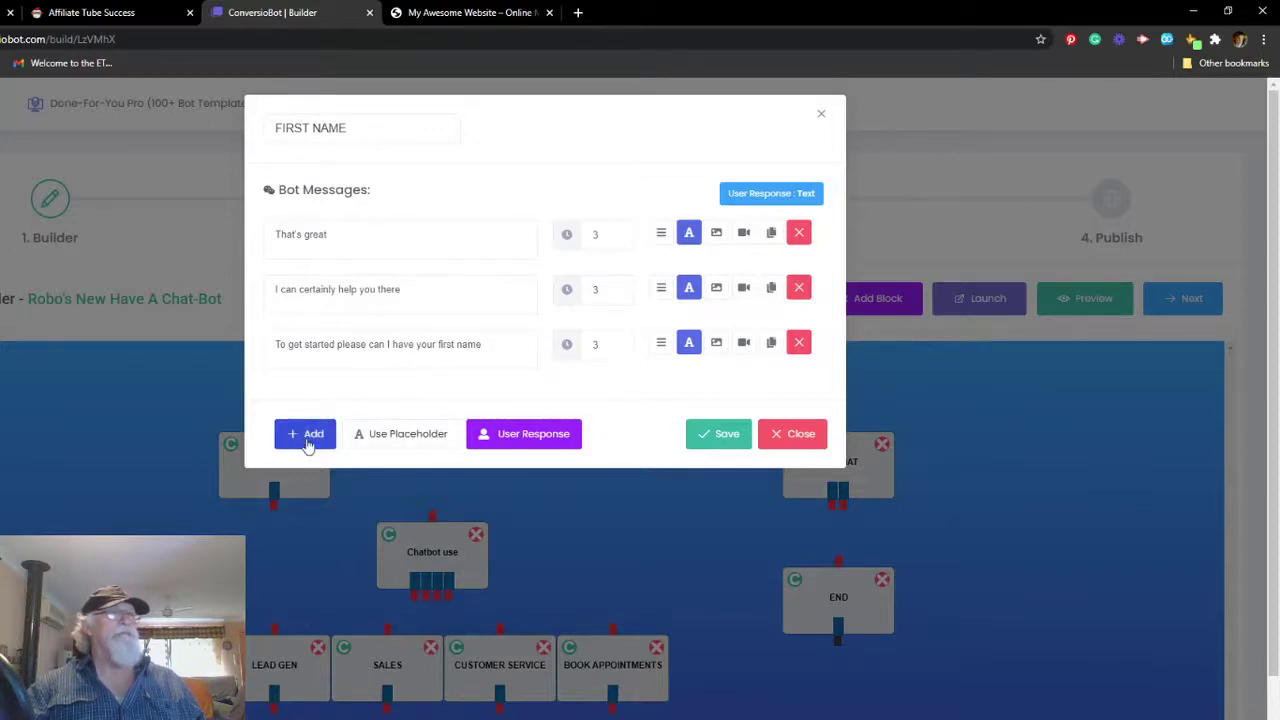
pyautogui.click(531, 437)
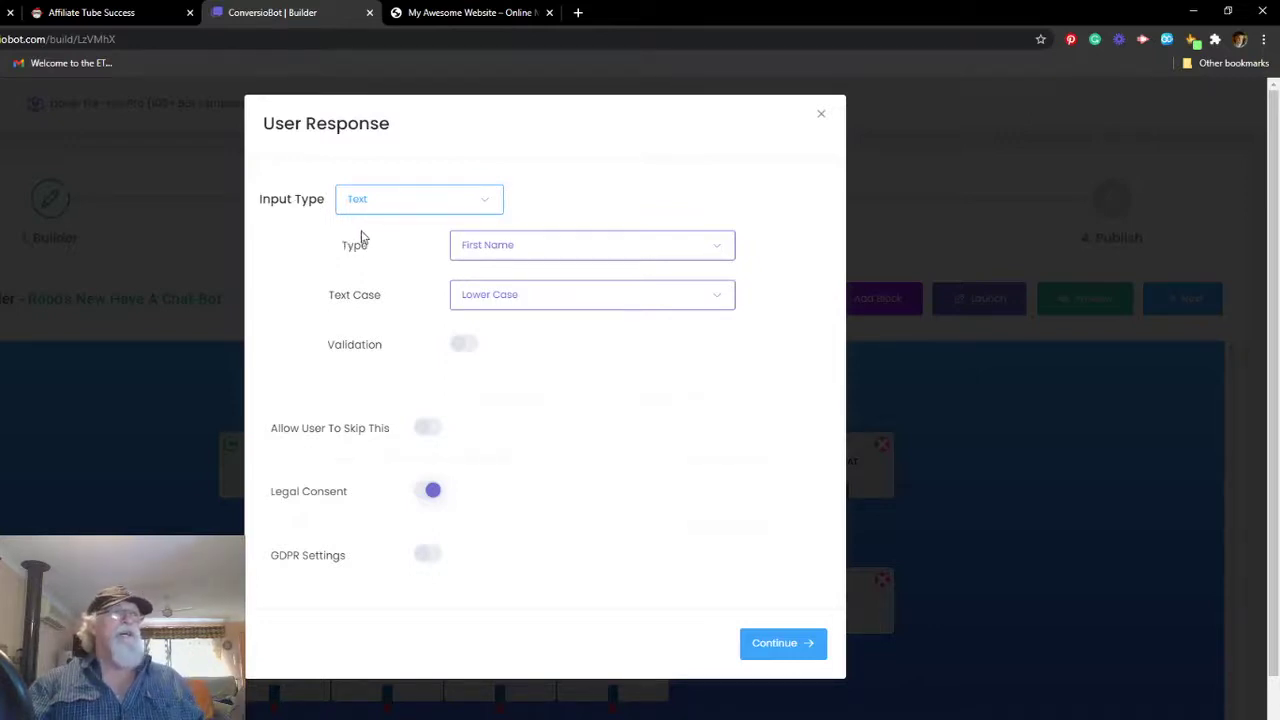
pyautogui.click(485, 208)
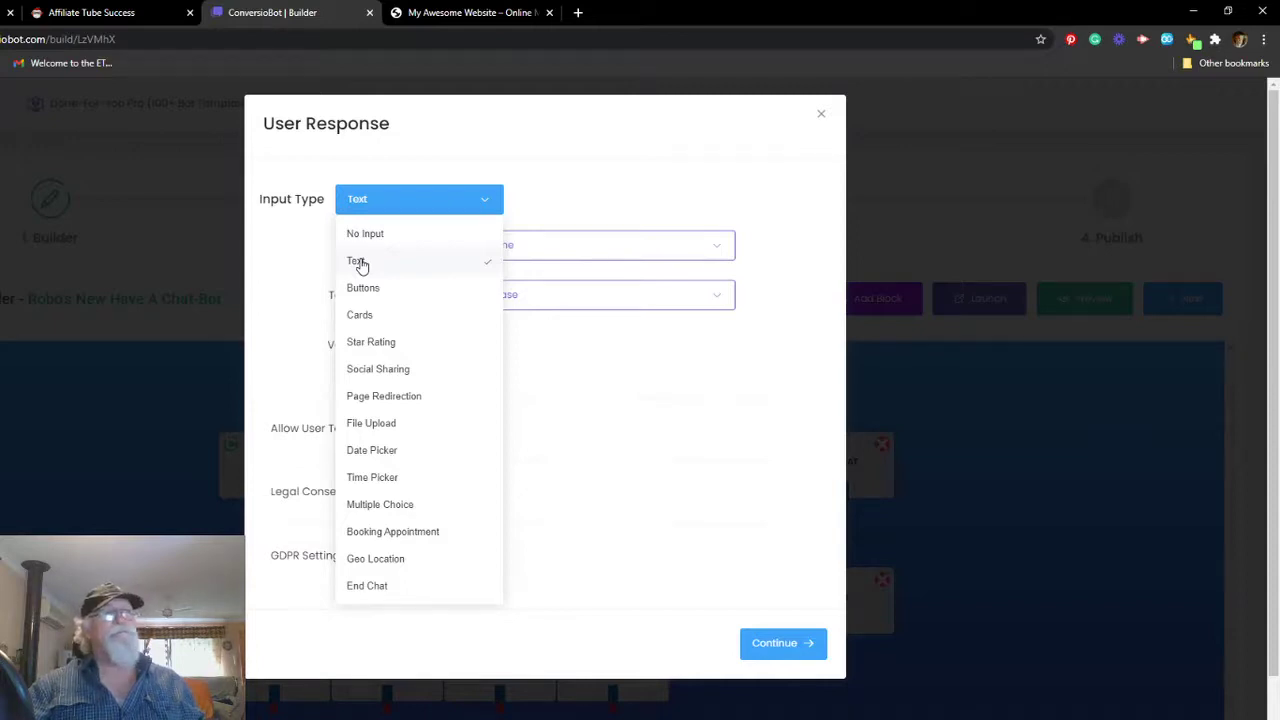
pyautogui.click(623, 438)
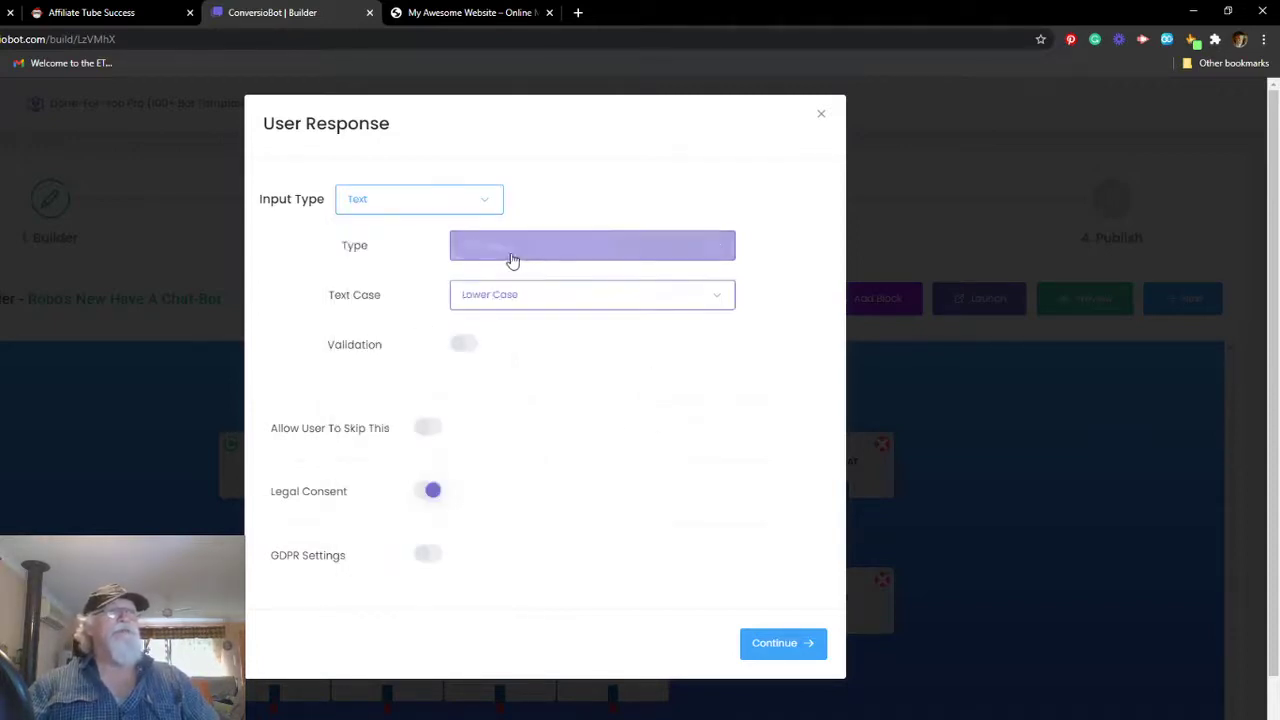
pyautogui.click(716, 253)
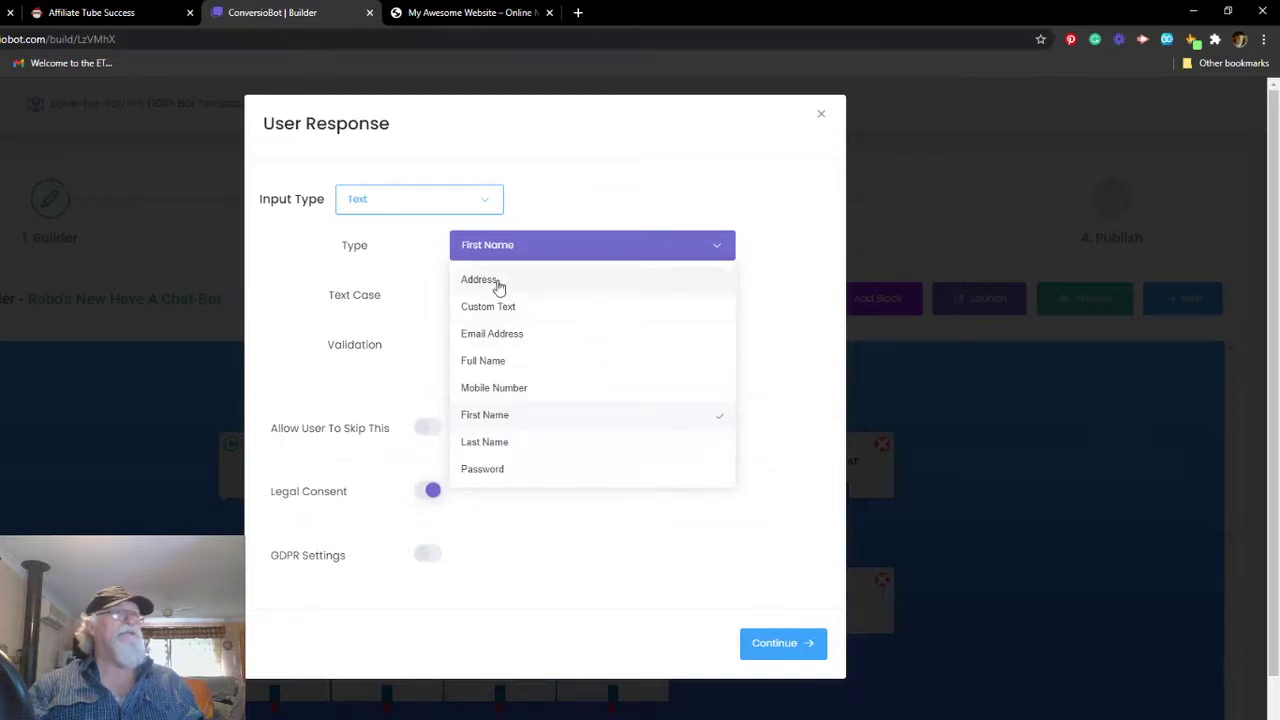
pyautogui.click(775, 255)
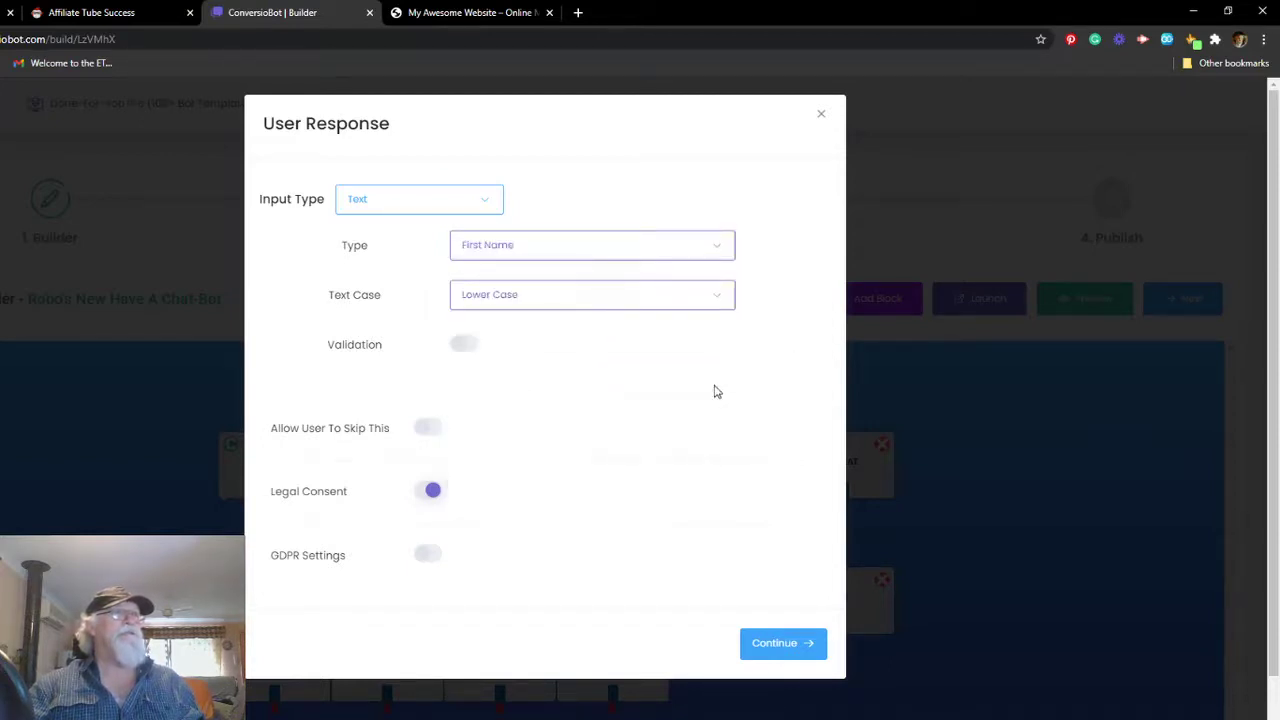
# Step: Set the FIRST NAME response's text case to Capitalize Each Word, save the block, and connect INTRO's YES PLEASE output to it
pyautogui.click(716, 298)
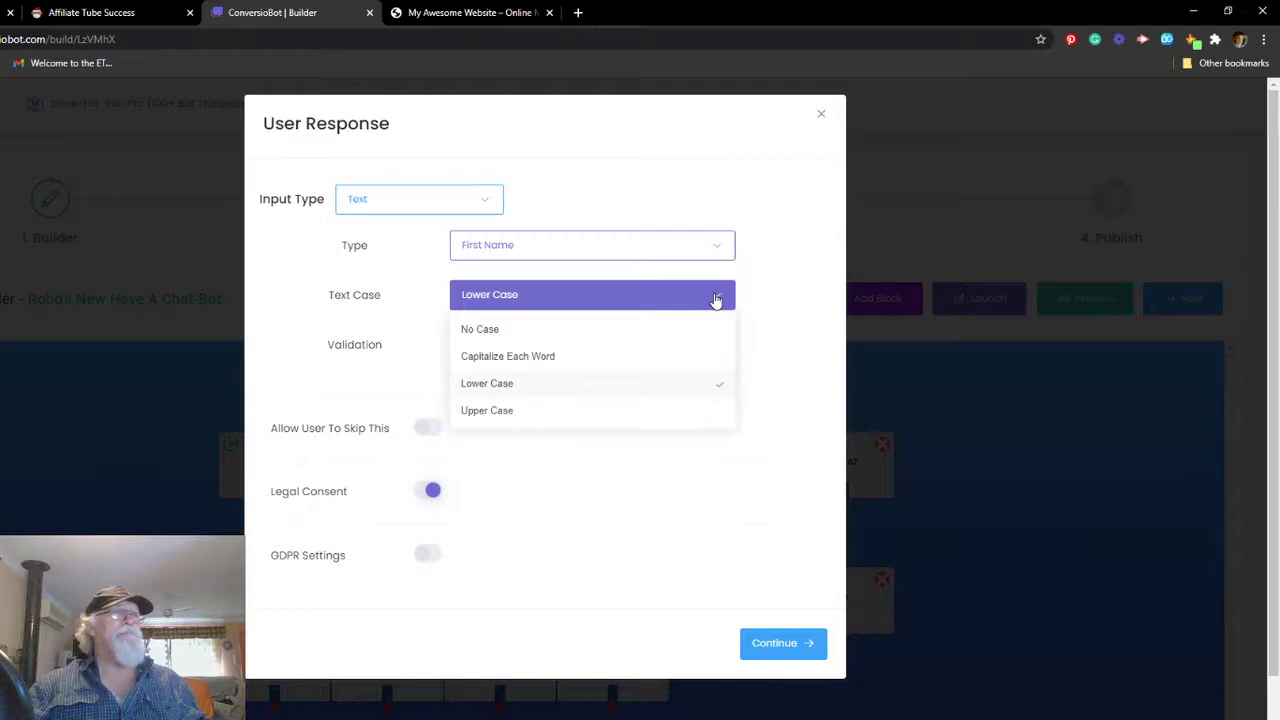
pyautogui.click(537, 358)
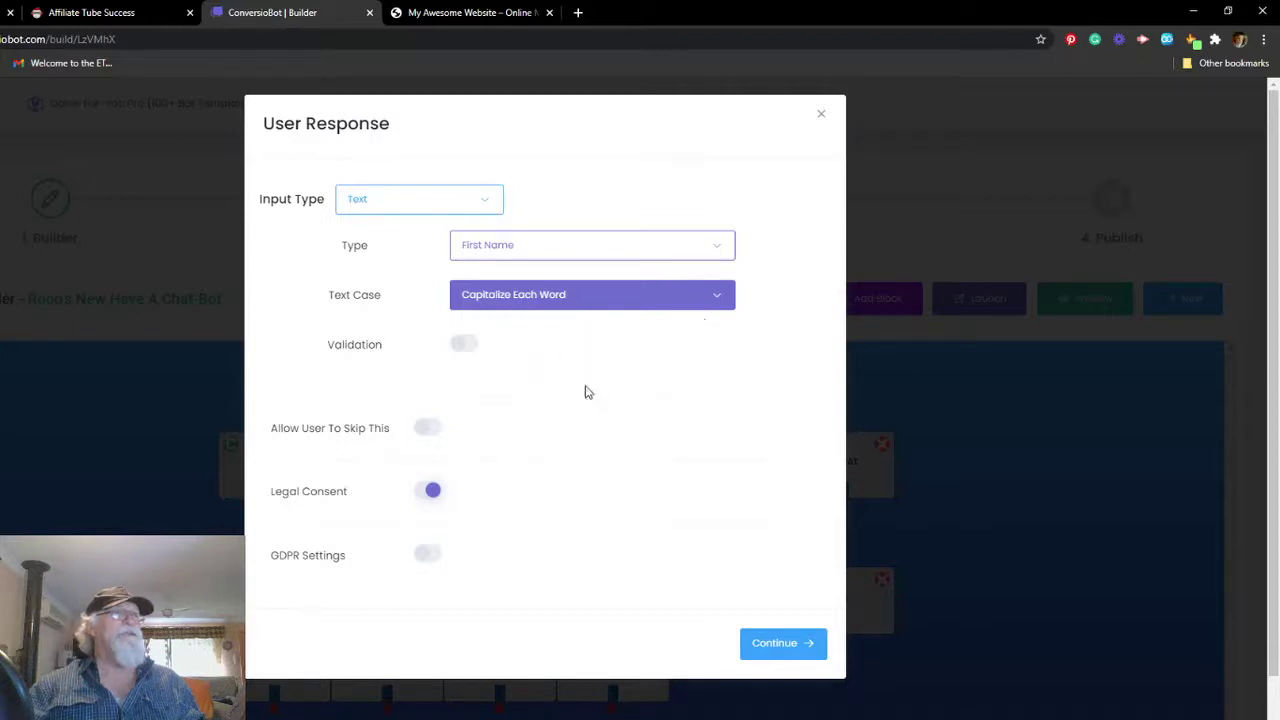
pyautogui.click(765, 651)
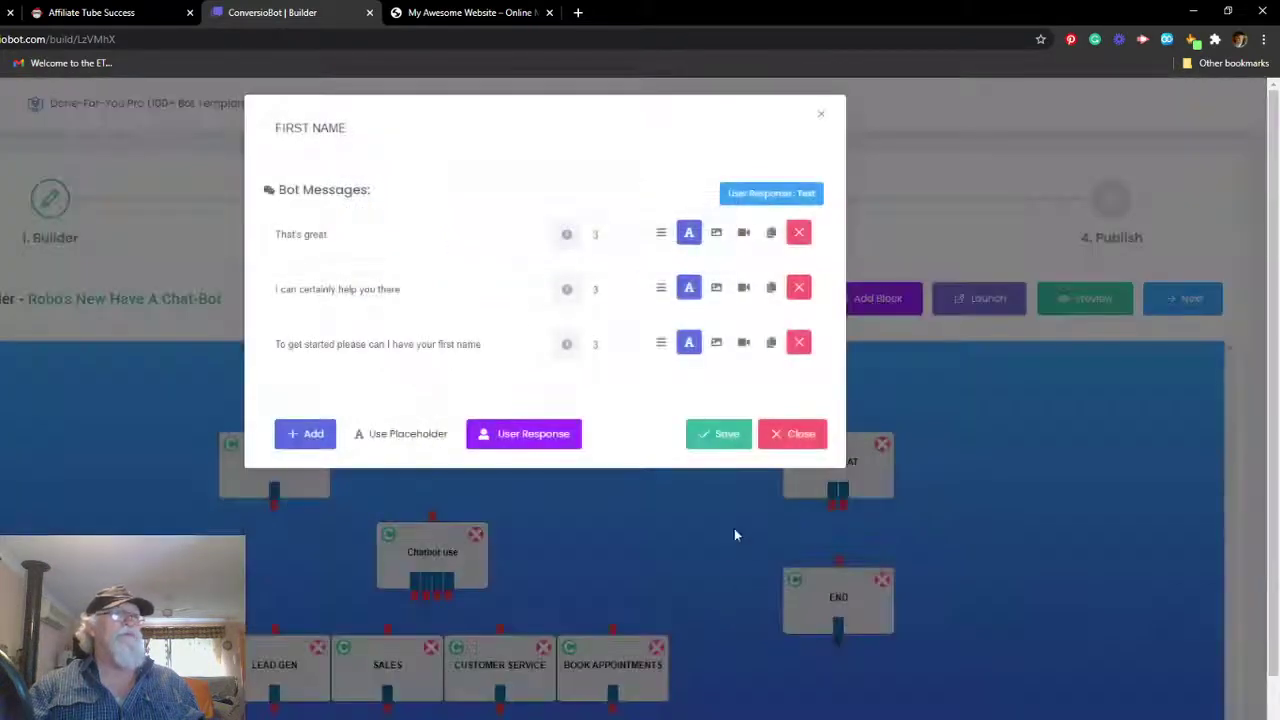
pyautogui.click(718, 434)
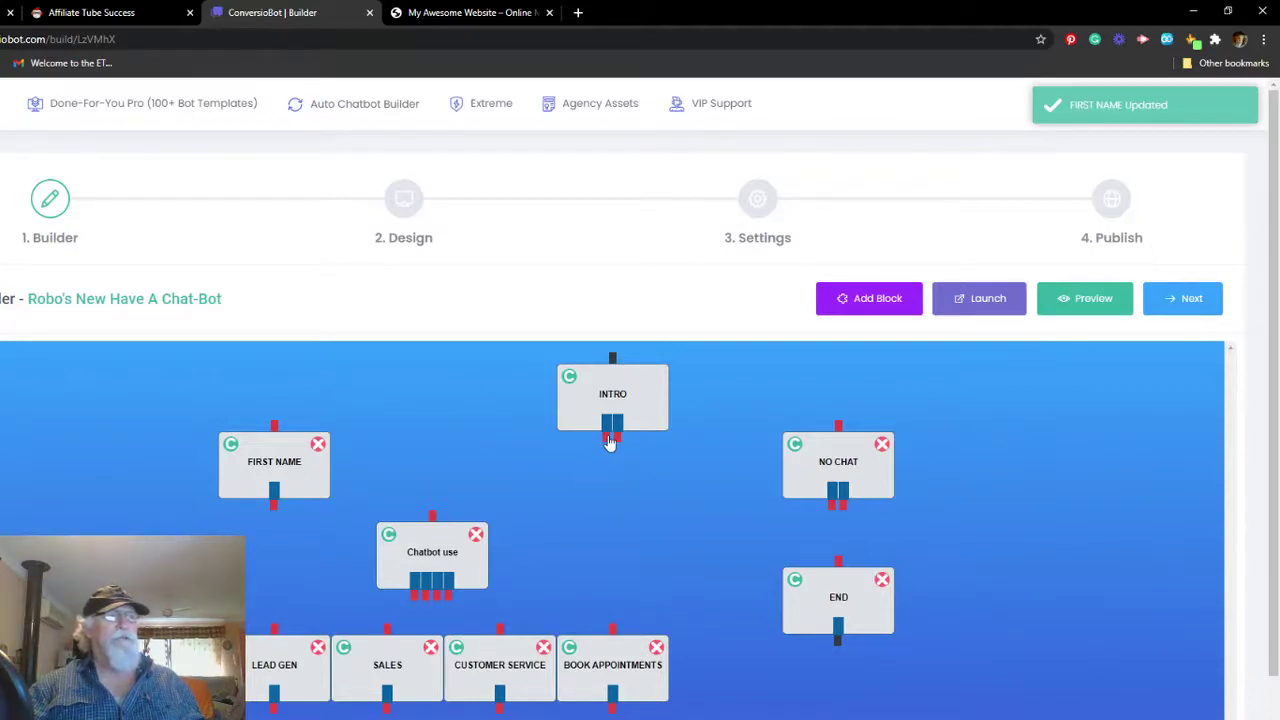
pyautogui.moveTo(610, 440); pyautogui.dragTo(276, 428)
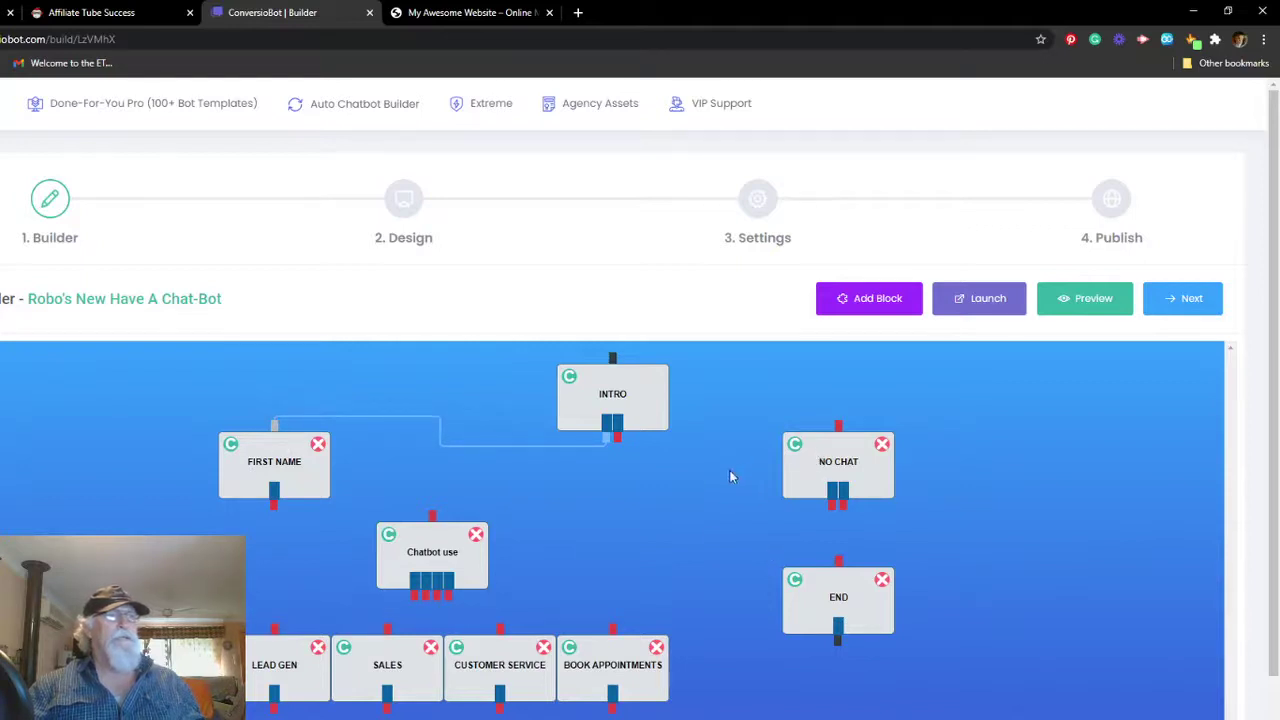
# Step: Review the NO CHAT block's messages and button response, save it, and connect INTRO's NO THANK YOU output to the block
pyautogui.click(837, 462)
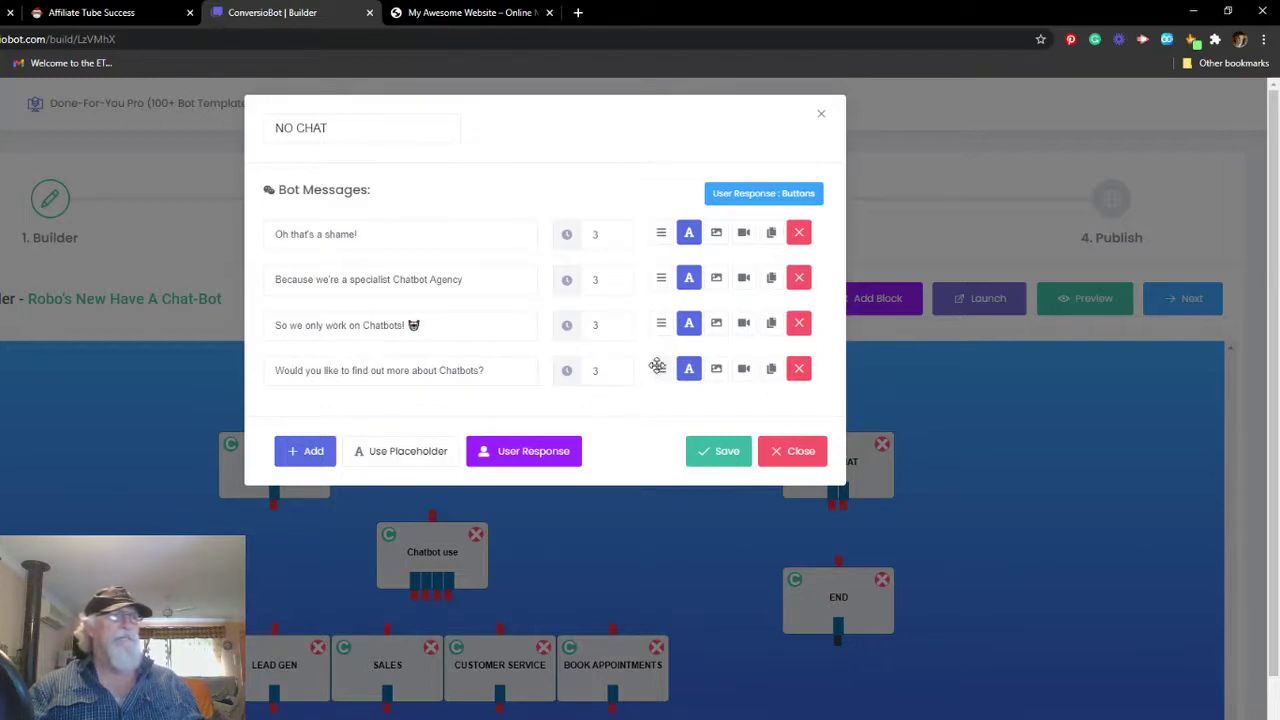
pyautogui.moveTo(657, 366)
pyautogui.mouseDown()
pyautogui.moveTo(657, 383)
pyautogui.moveTo(640, 366)
pyautogui.moveTo(659, 357)
pyautogui.mouseUp()
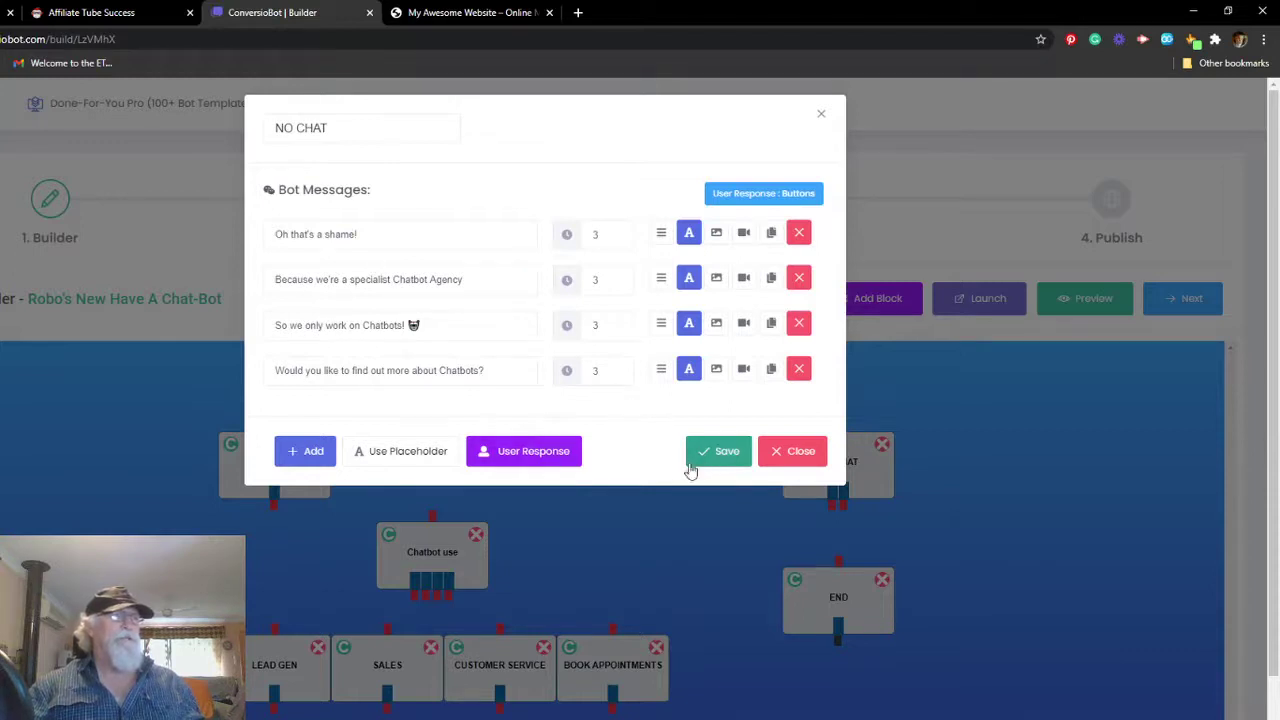
pyautogui.click(533, 456)
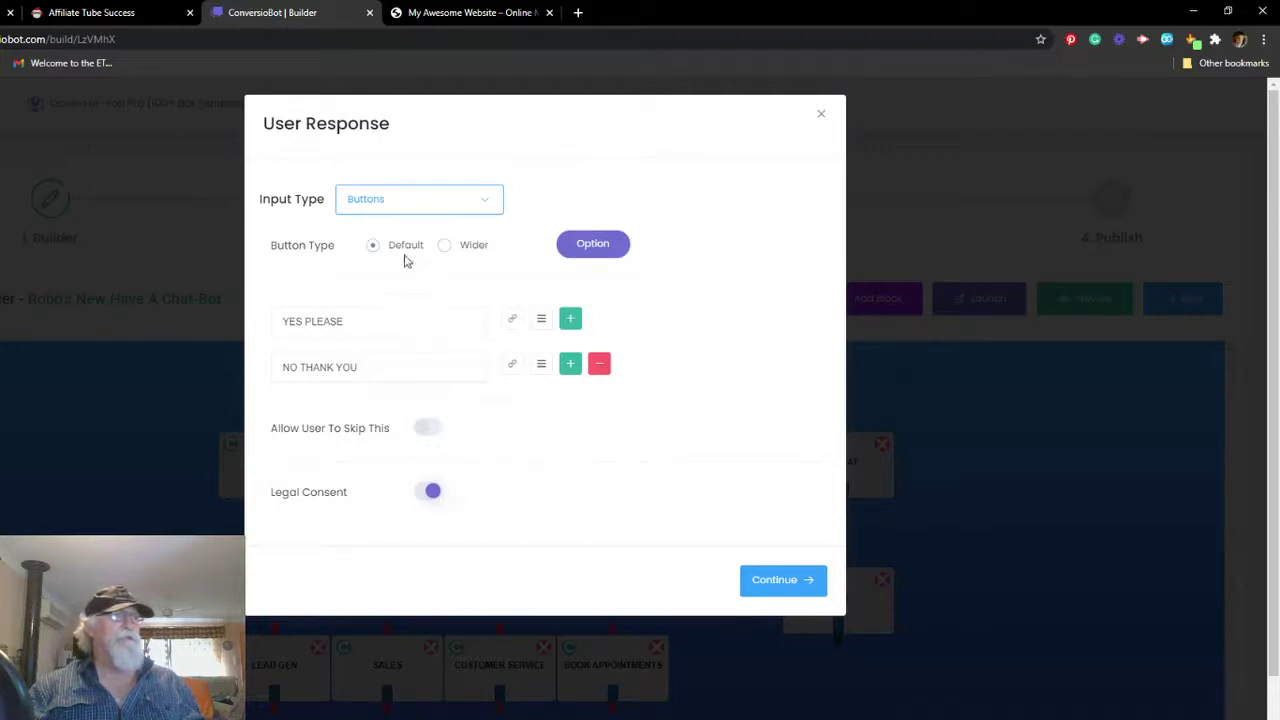
pyautogui.click(484, 202)
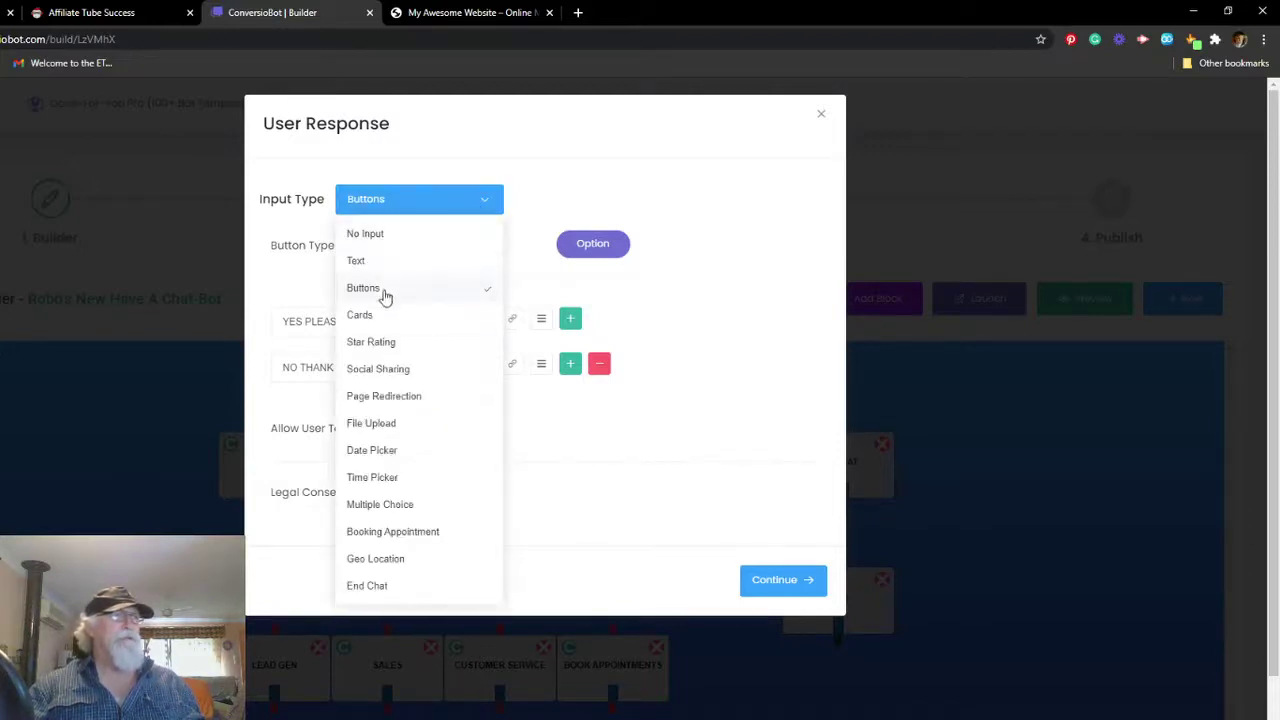
pyautogui.click(549, 200)
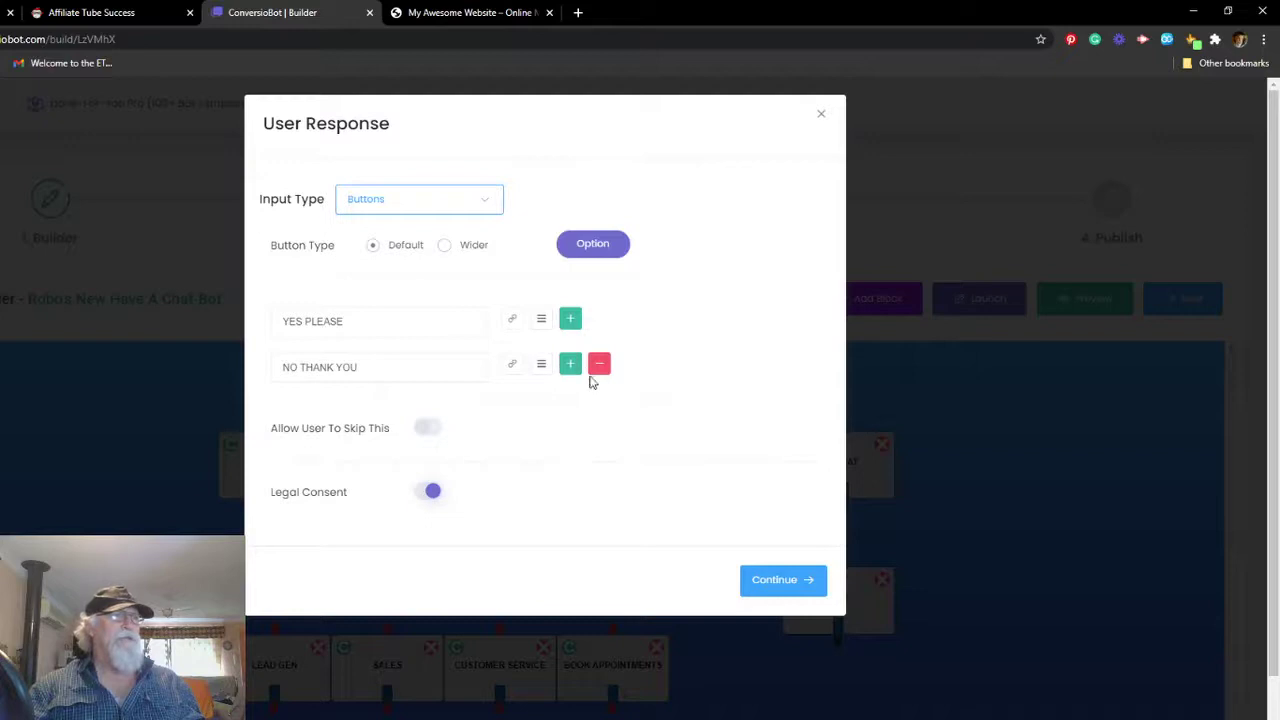
pyautogui.click(788, 583)
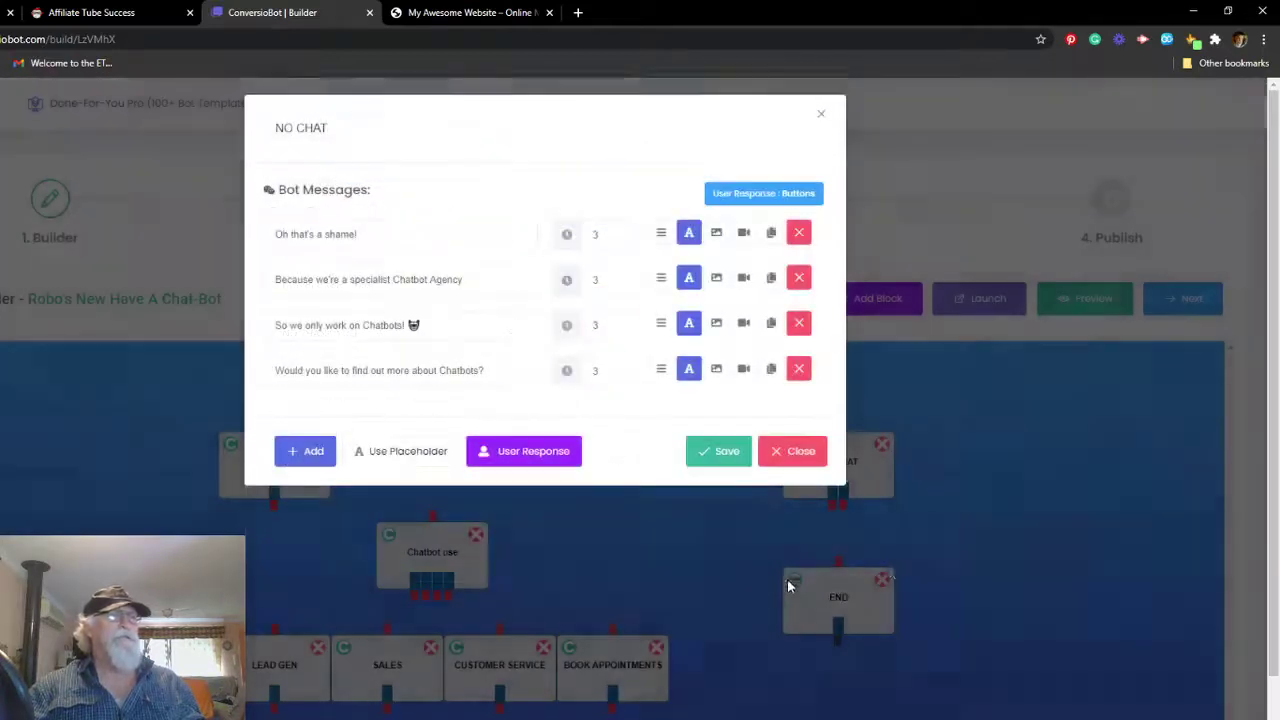
pyautogui.click(716, 451)
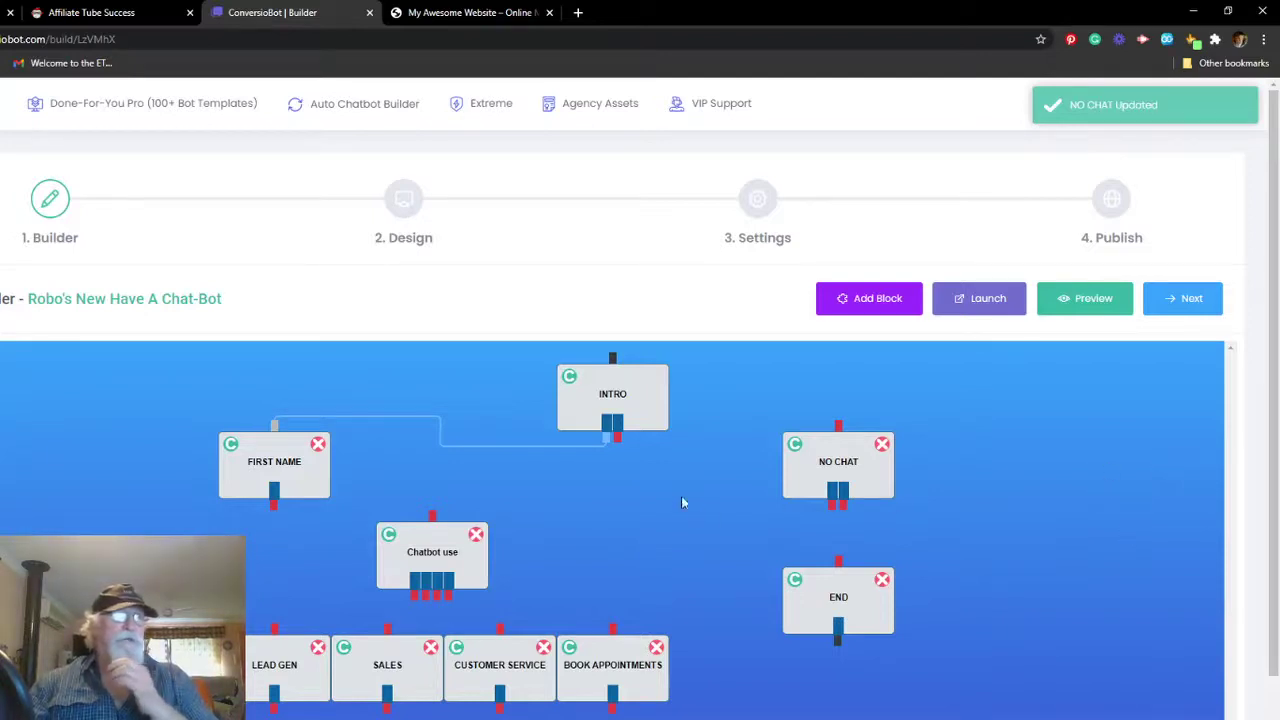
pyautogui.moveTo(620, 447); pyautogui.dragTo(838, 430)
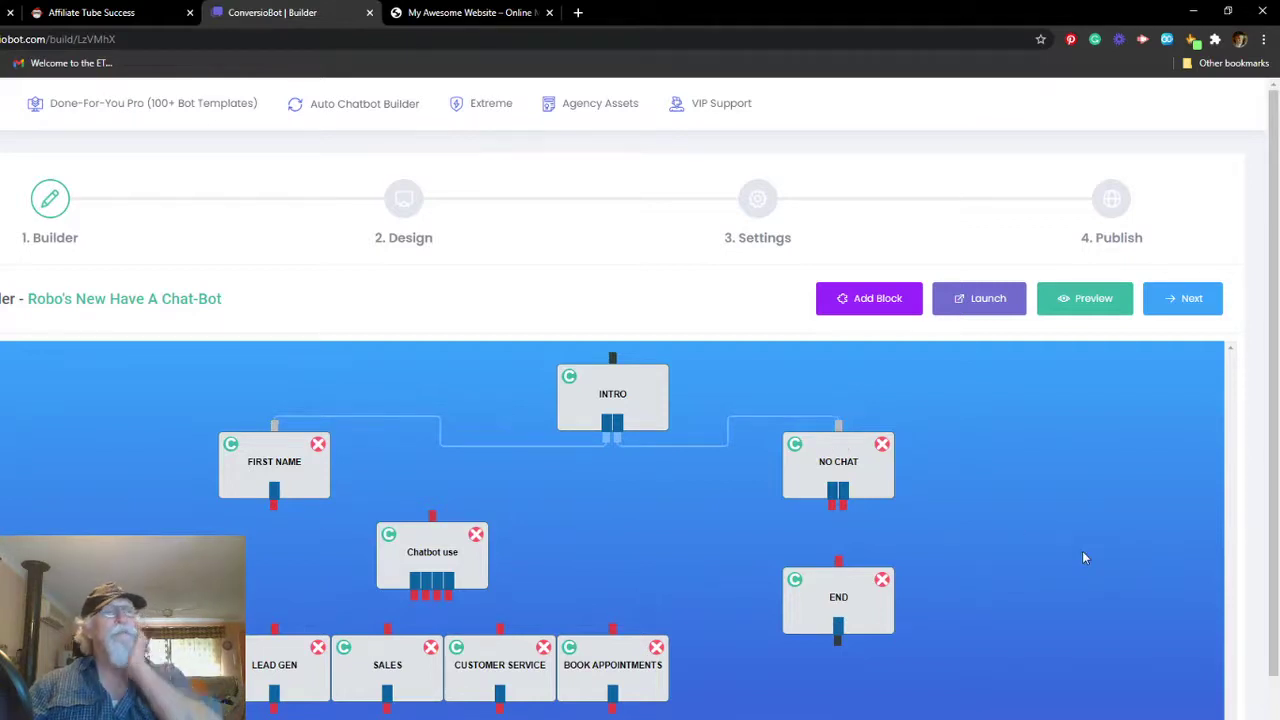
# Step: Reopen the NO CHAT block to check its YES PLEASE and NO THANK YOU response buttons, and save it
pyautogui.click(846, 457)
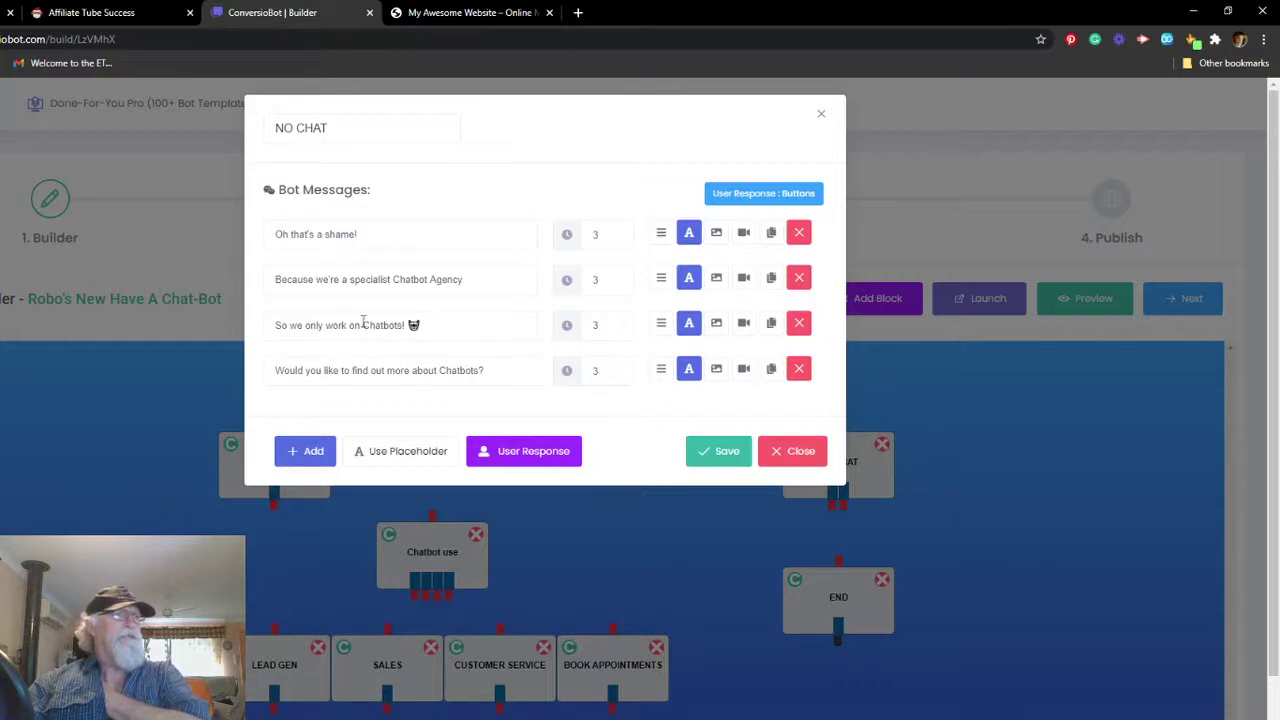
pyautogui.click(508, 451)
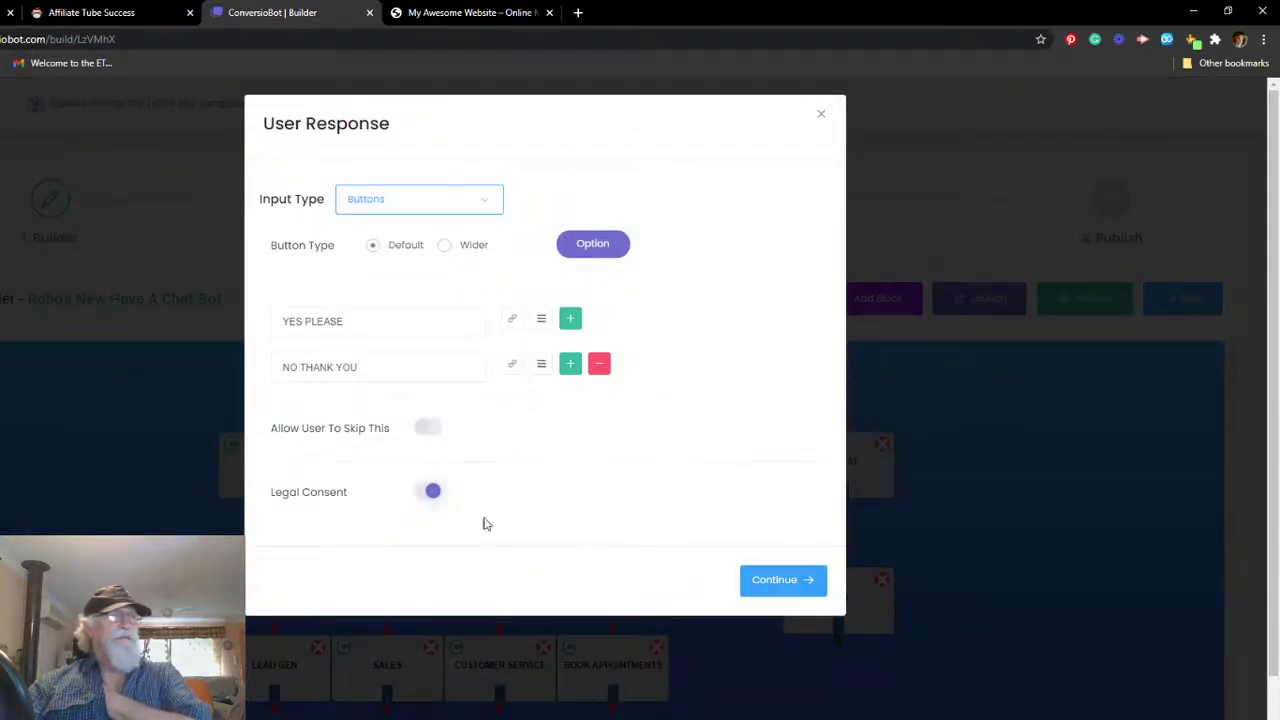
pyautogui.click(772, 584)
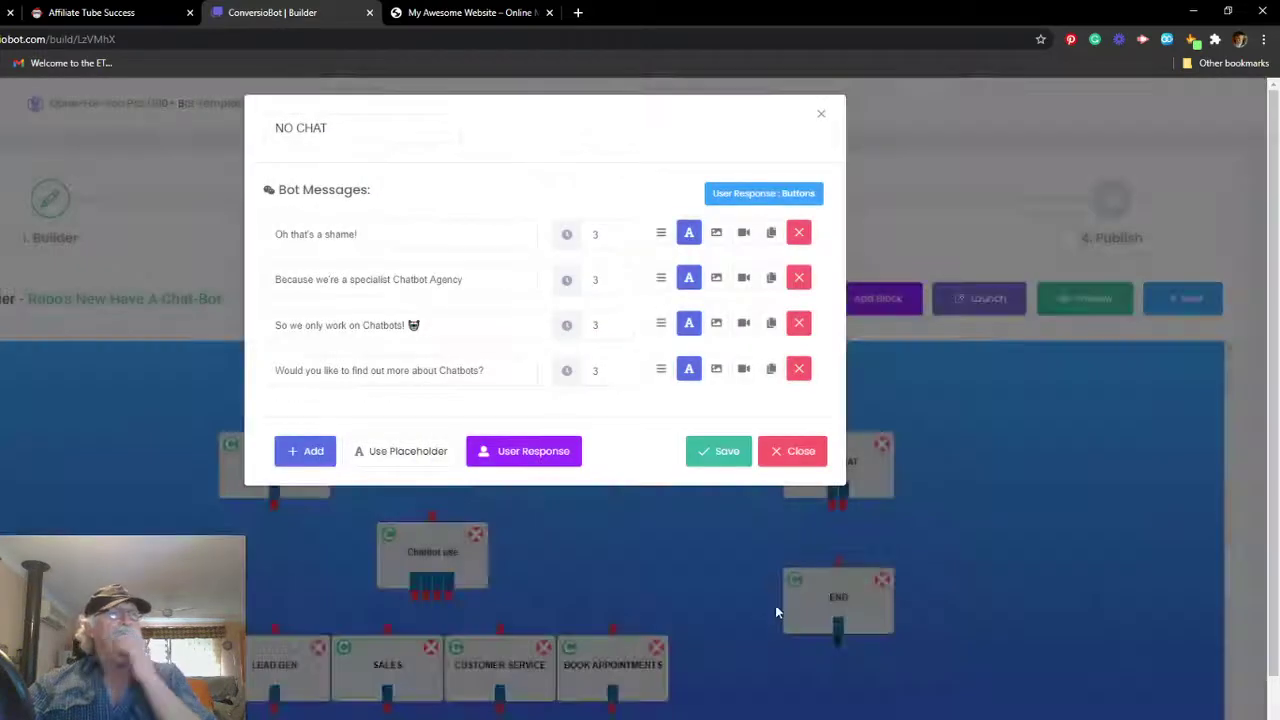
pyautogui.click(727, 451)
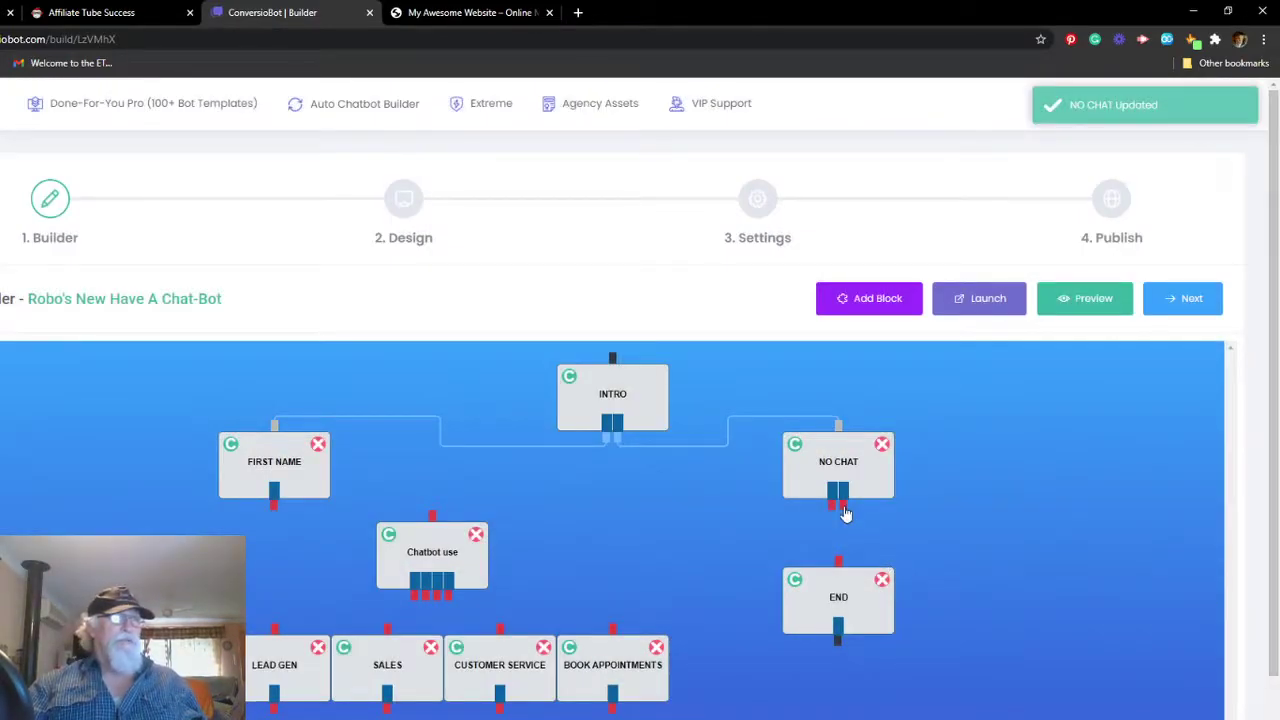
# Step: Connect NO CHAT's NO THANK YOU output to END and its YES PLEASE output to FIRST NAME, and resave the FIRST NAME block after checking its messages
pyautogui.moveTo(845, 512); pyautogui.dragTo(843, 580)
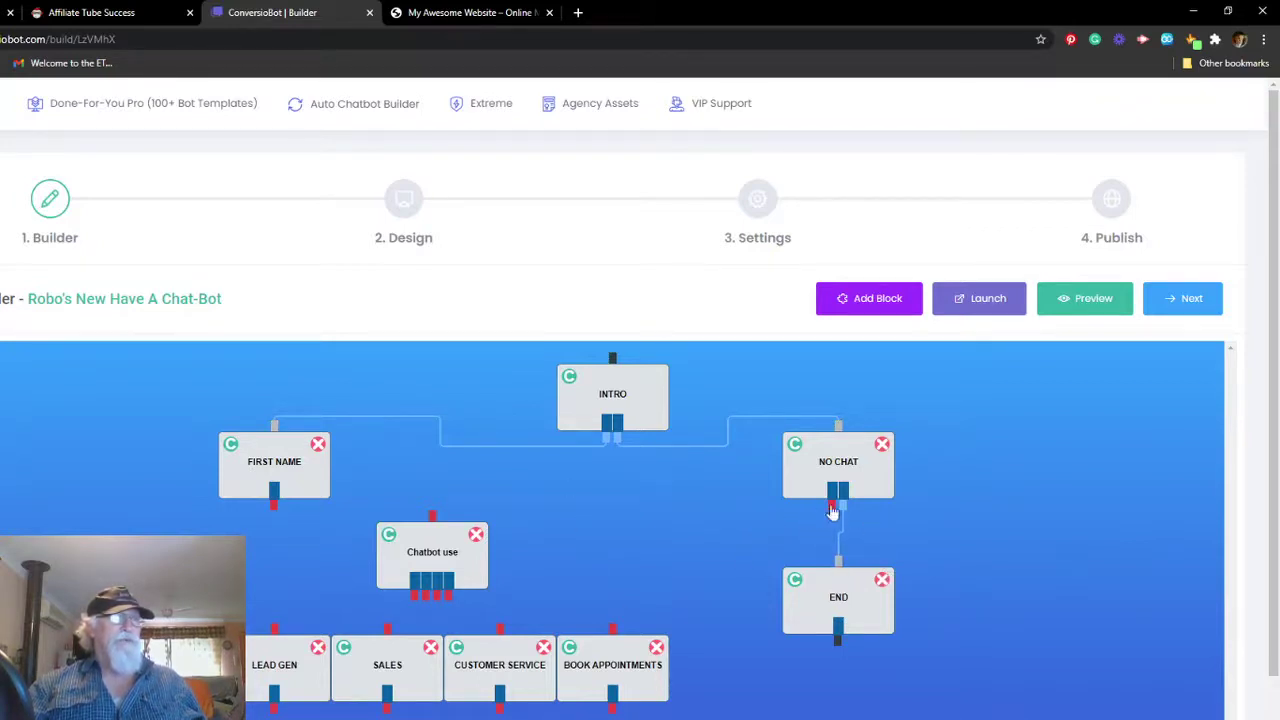
pyautogui.moveTo(825, 516); pyautogui.dragTo(275, 440)
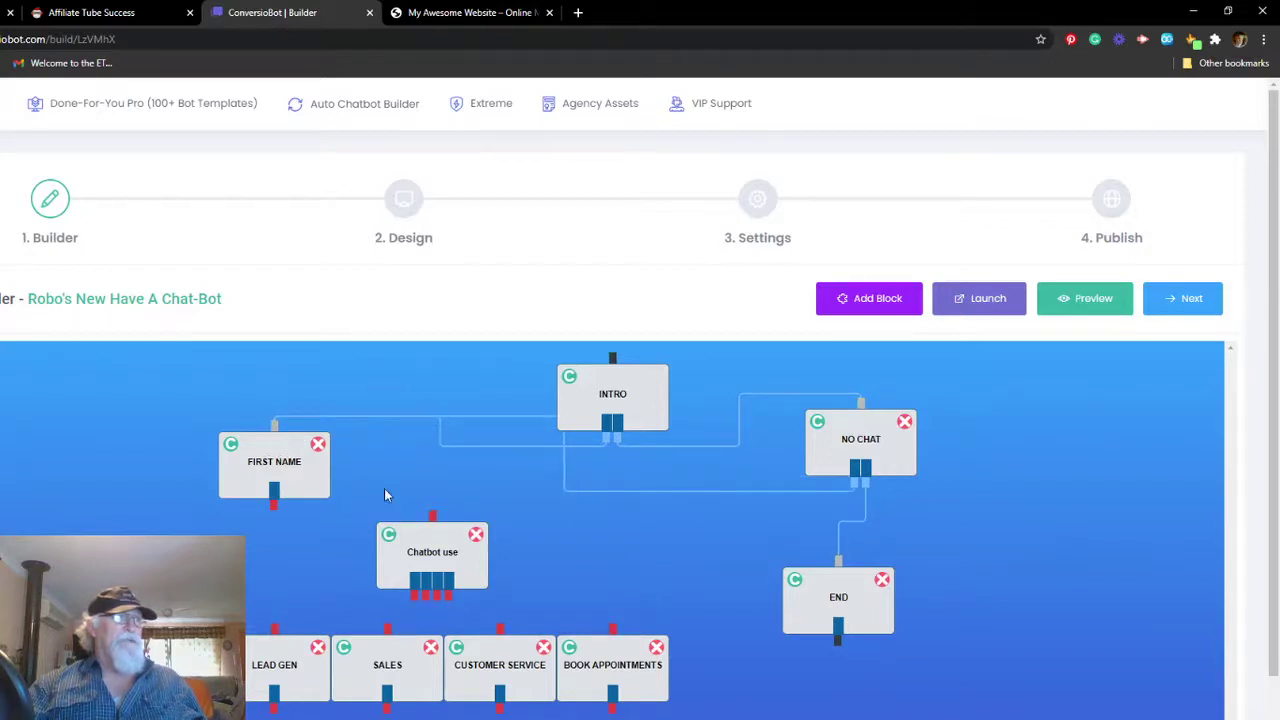
pyautogui.click(275, 466)
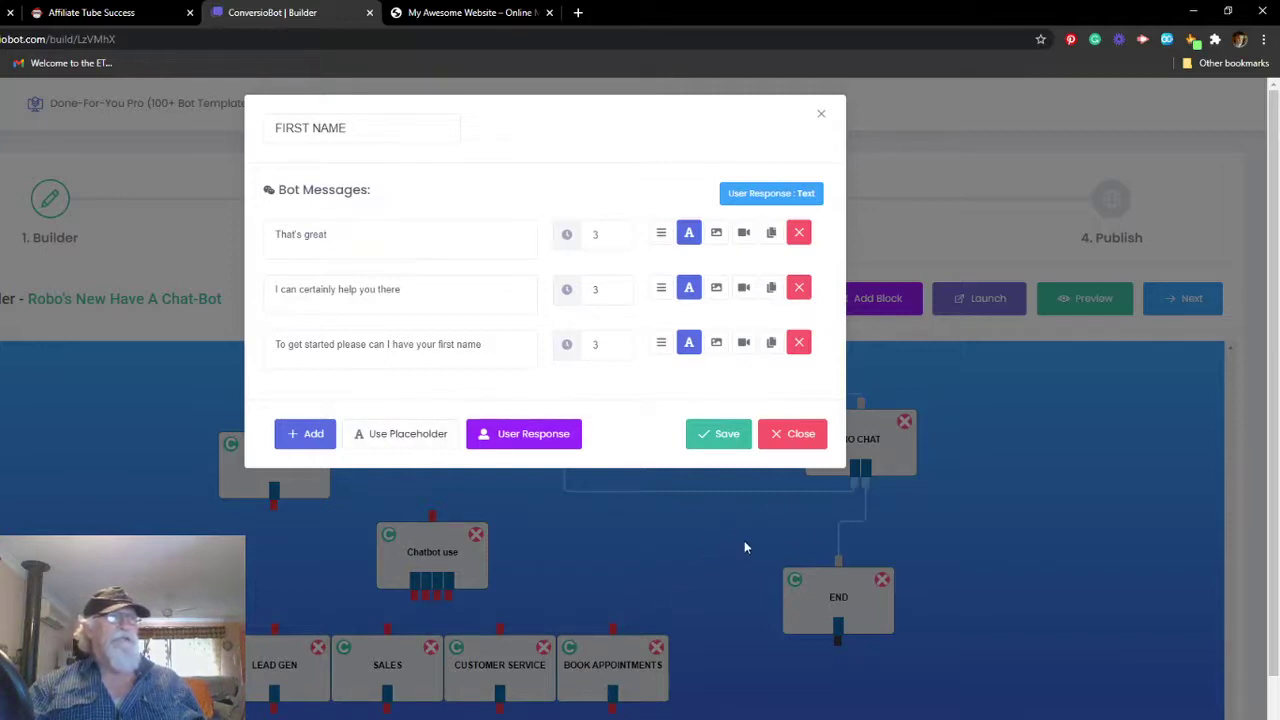
pyautogui.click(718, 433)
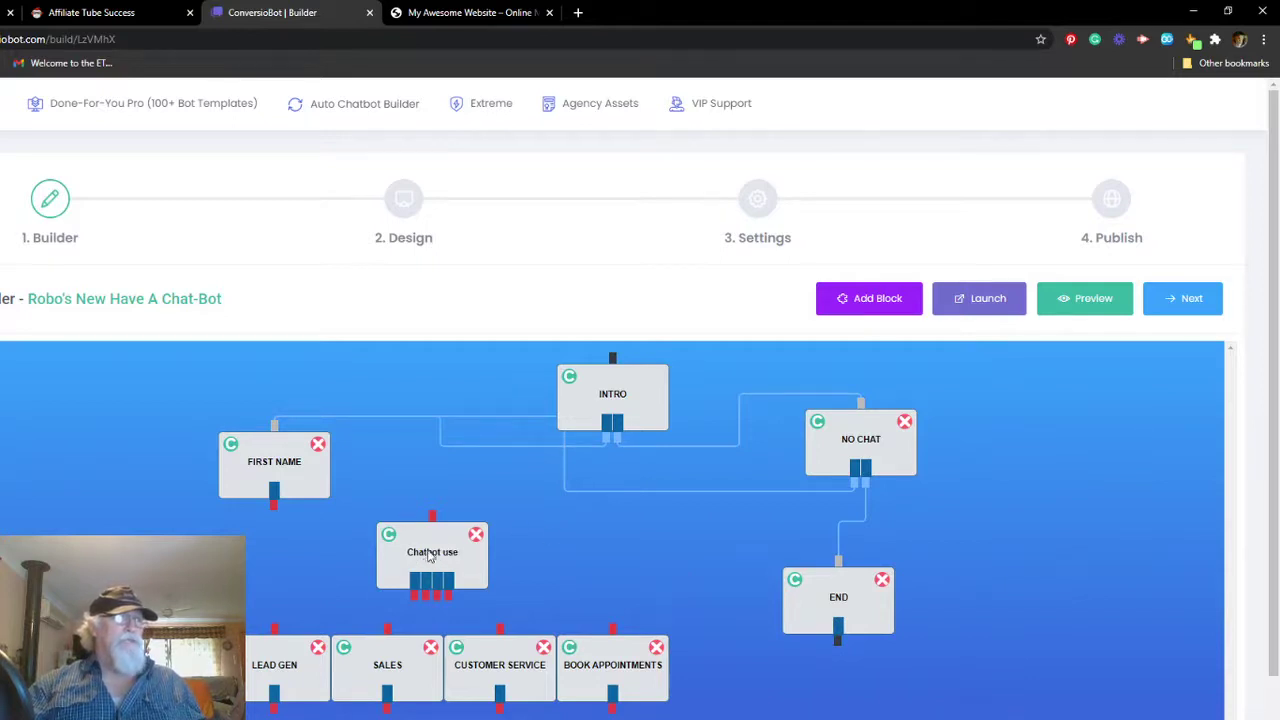
# Step: Review and save the Chatbot use block's messages and response buttons, and connect the FIRST NAME output to the block
pyautogui.click(430, 557)
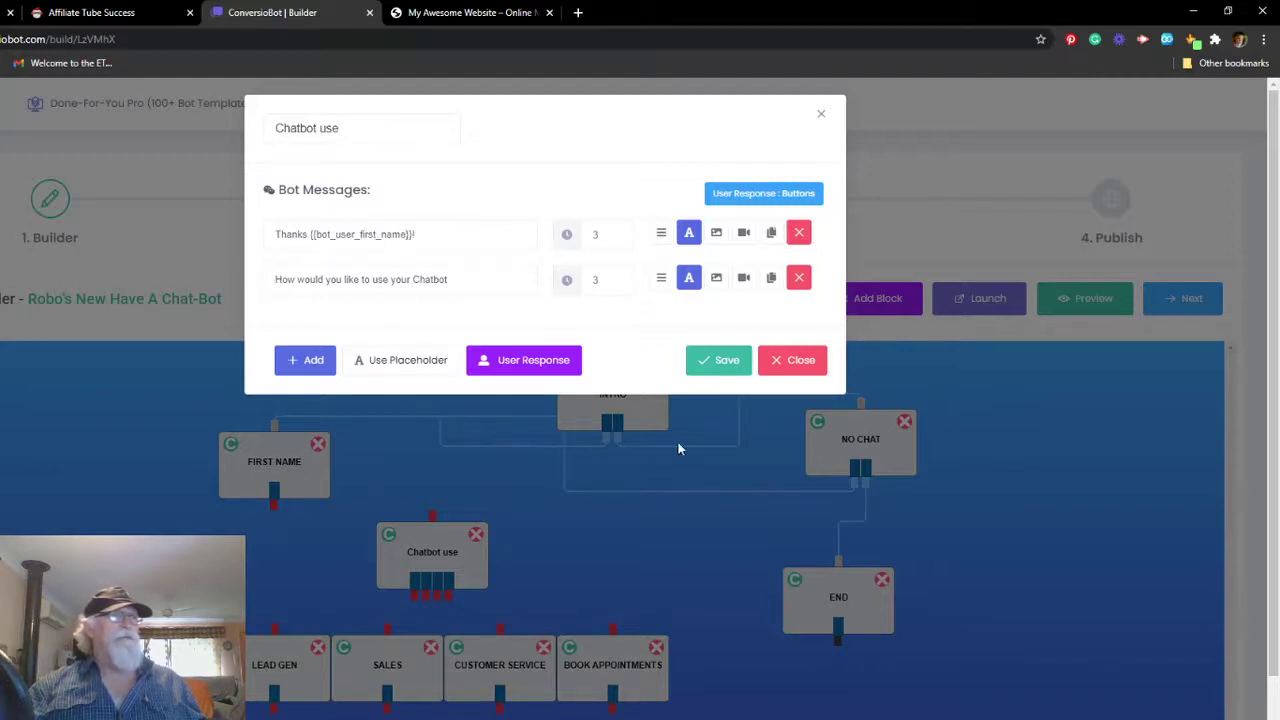
pyautogui.click(520, 364)
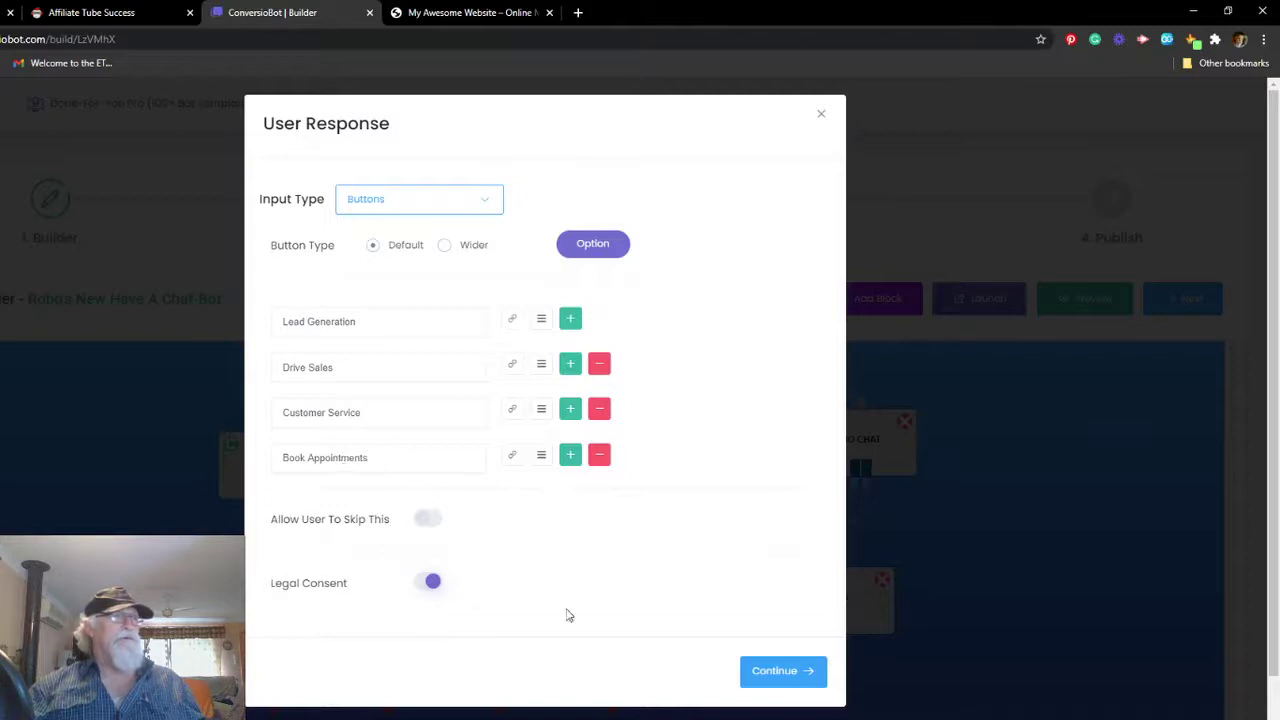
pyautogui.click(787, 676)
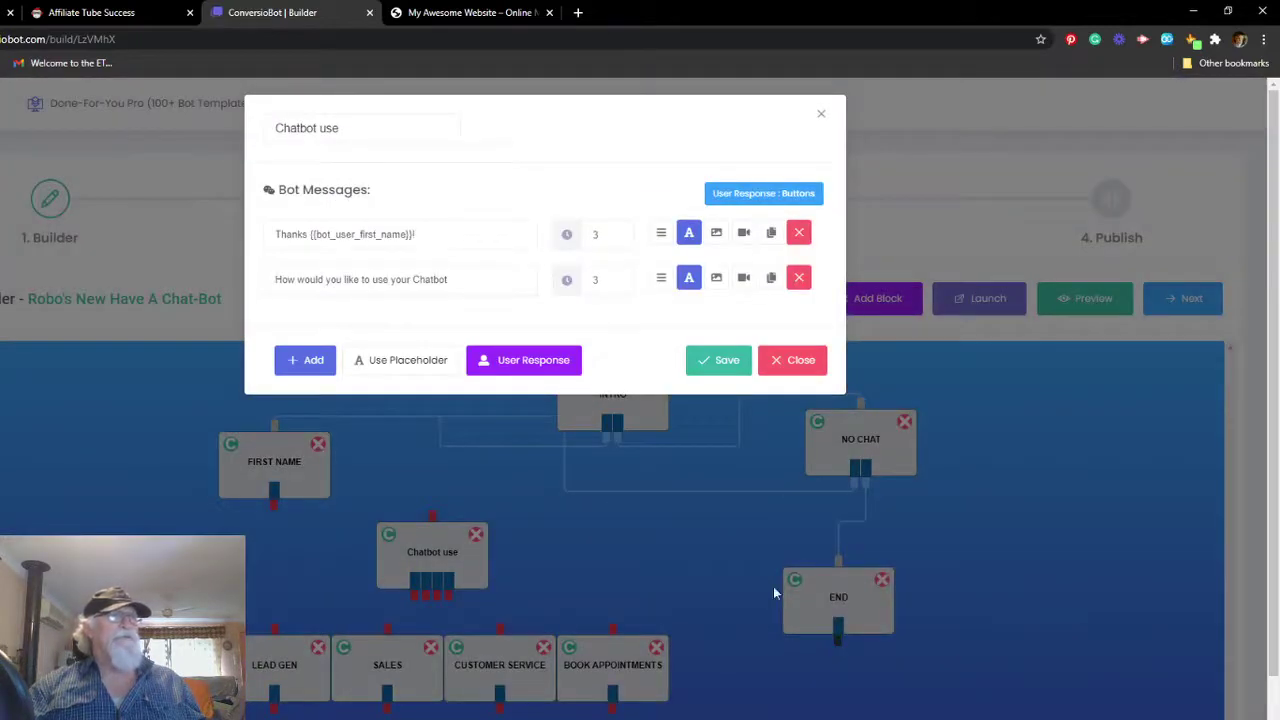
pyautogui.click(709, 366)
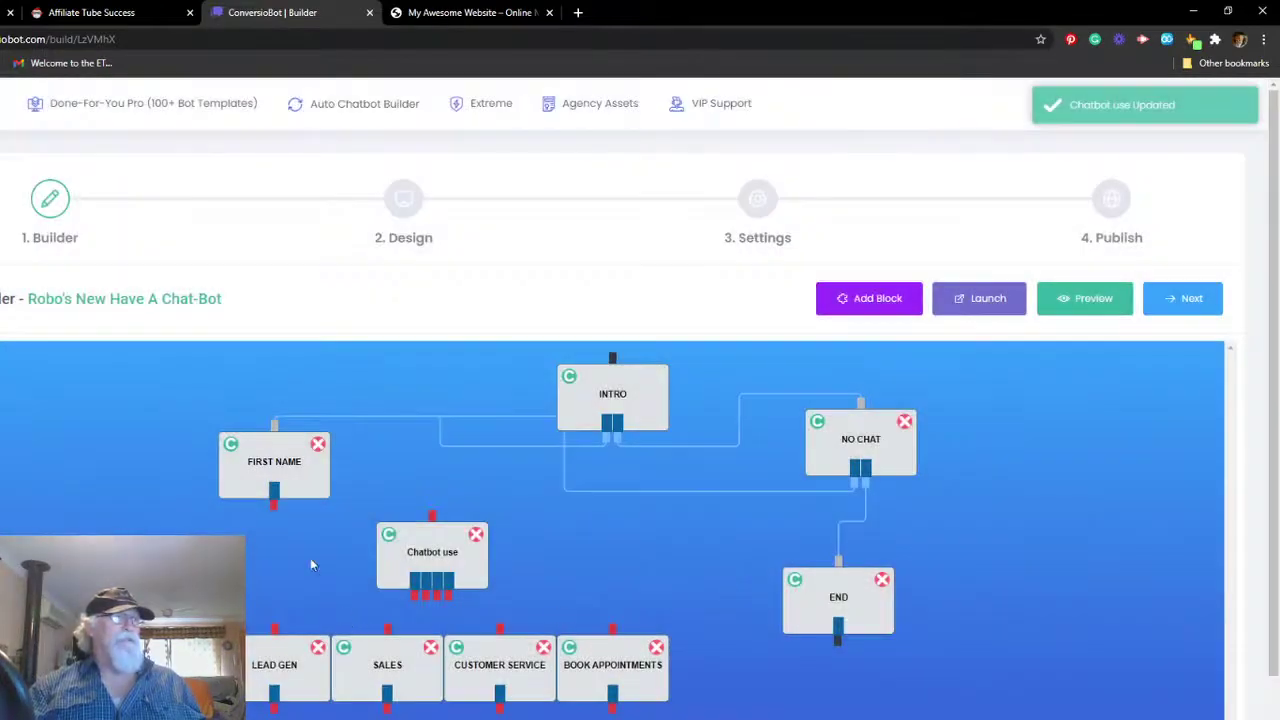
pyautogui.moveTo(274, 503); pyautogui.dragTo(431, 532)
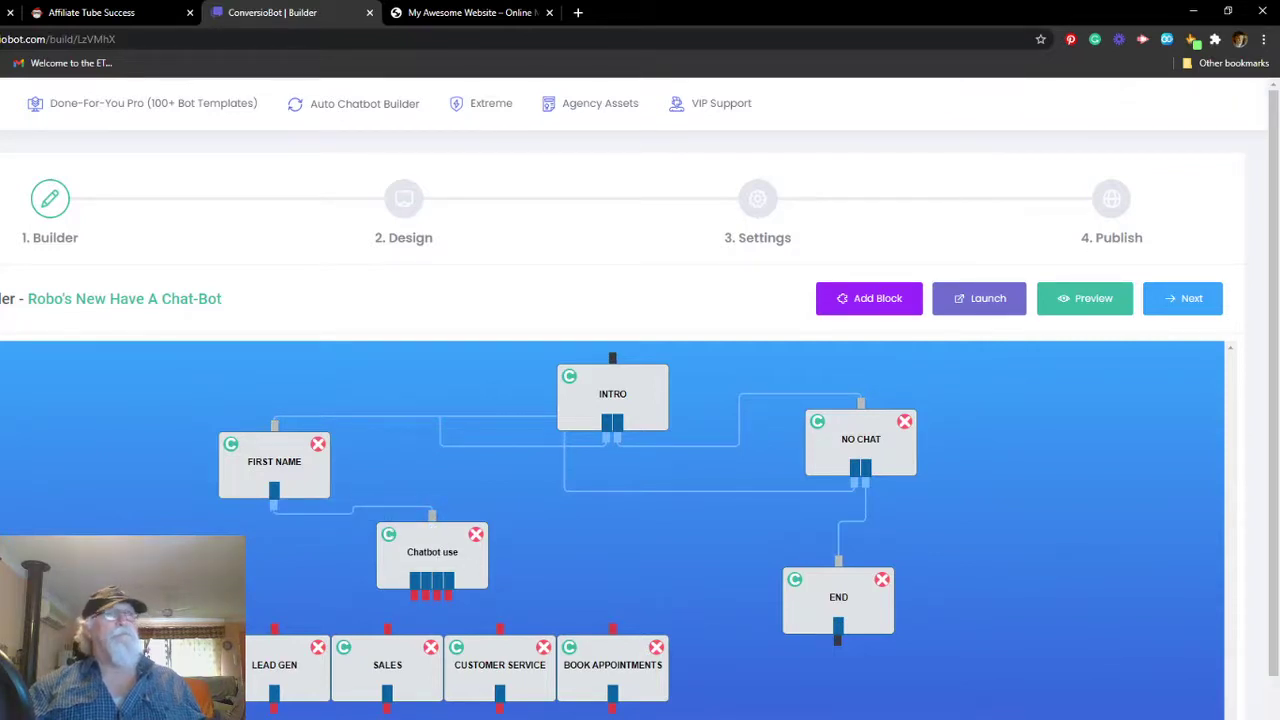
# Step: Launch the chatbot and test its decline path in the preview, answering NO THANK YOU until the chat ends
pyautogui.click(976, 306)
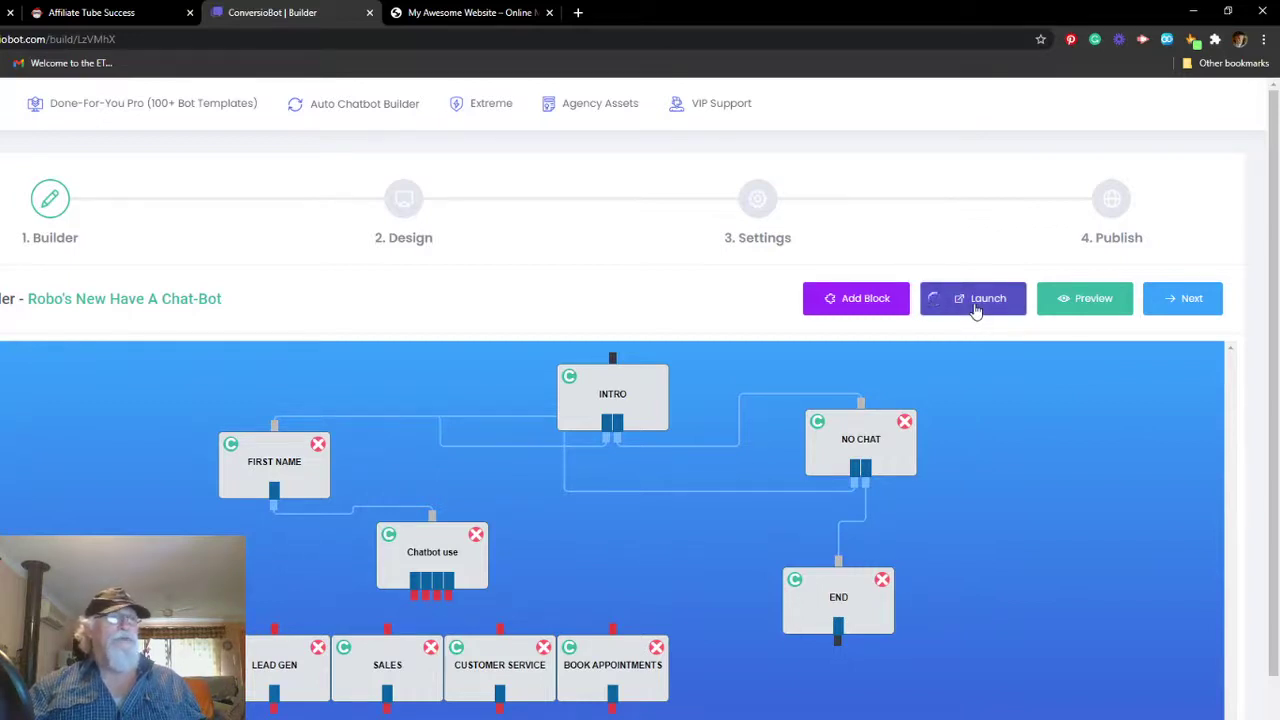
pyautogui.click(1092, 300)
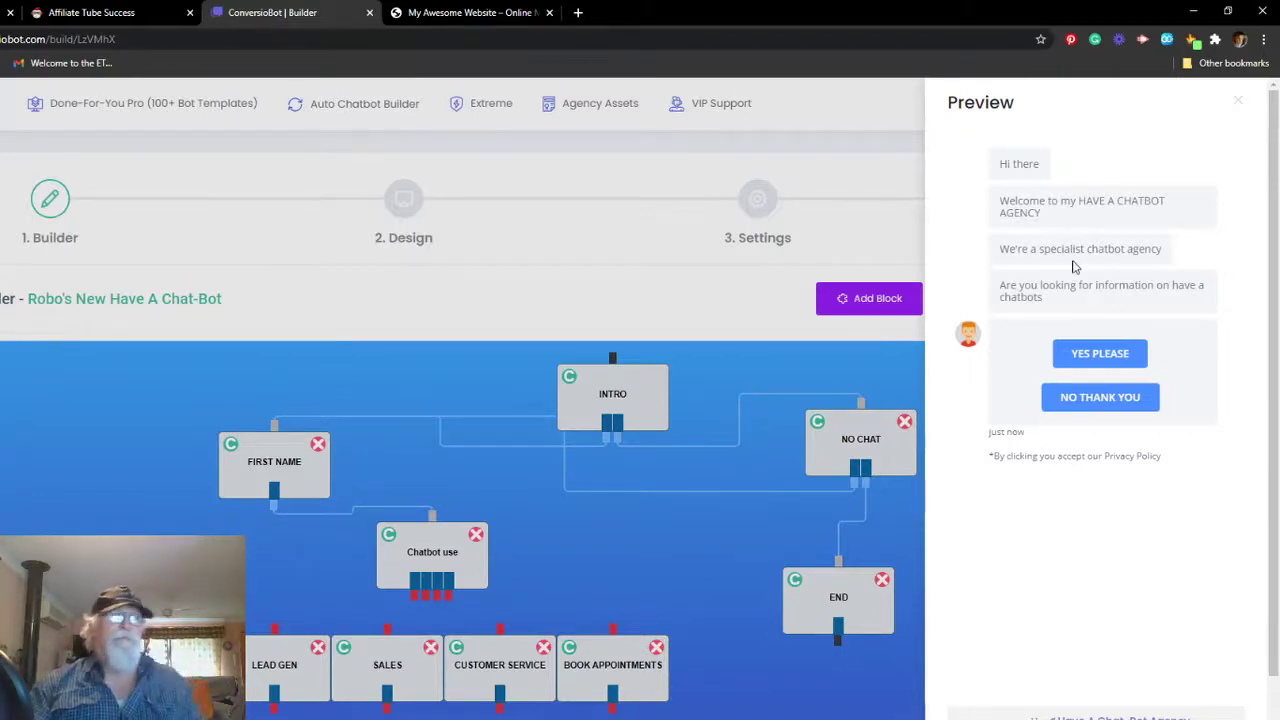
pyautogui.click(1100, 399)
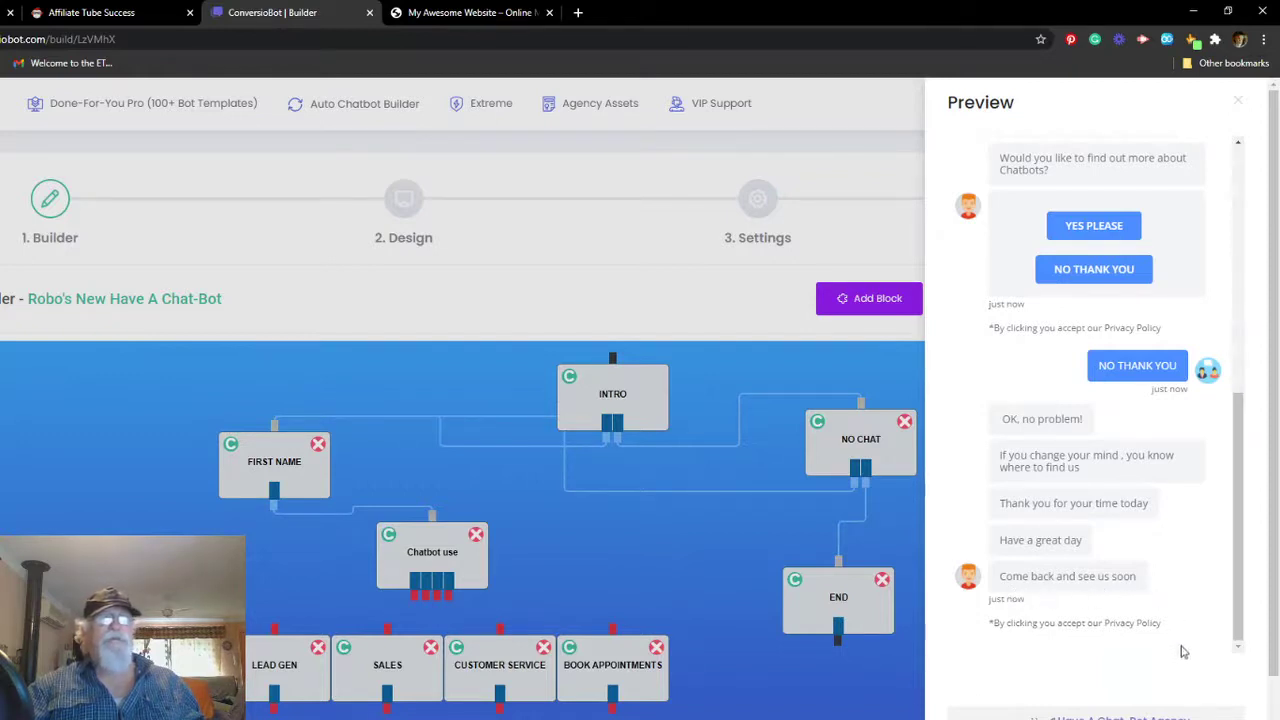
pyautogui.click(1240, 104)
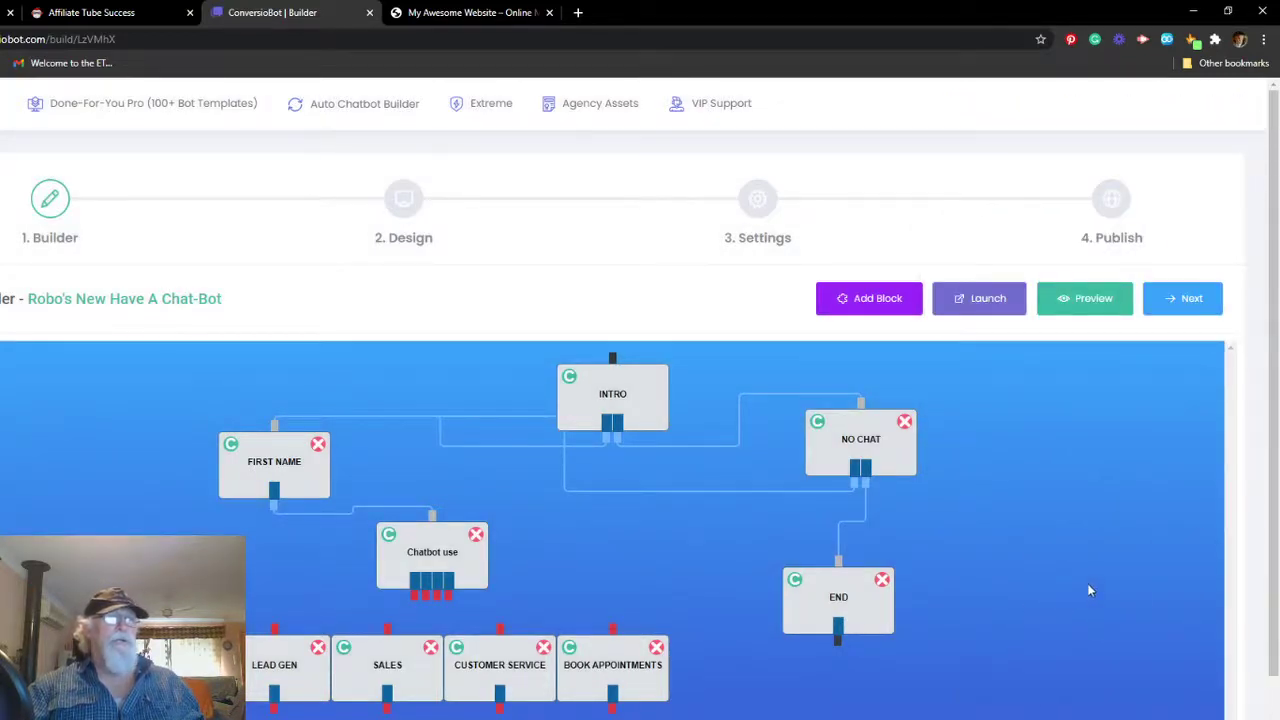
# Step: Review the END block's messages and its End Chat response with the goodbye message, and save the block
pyautogui.click(838, 597)
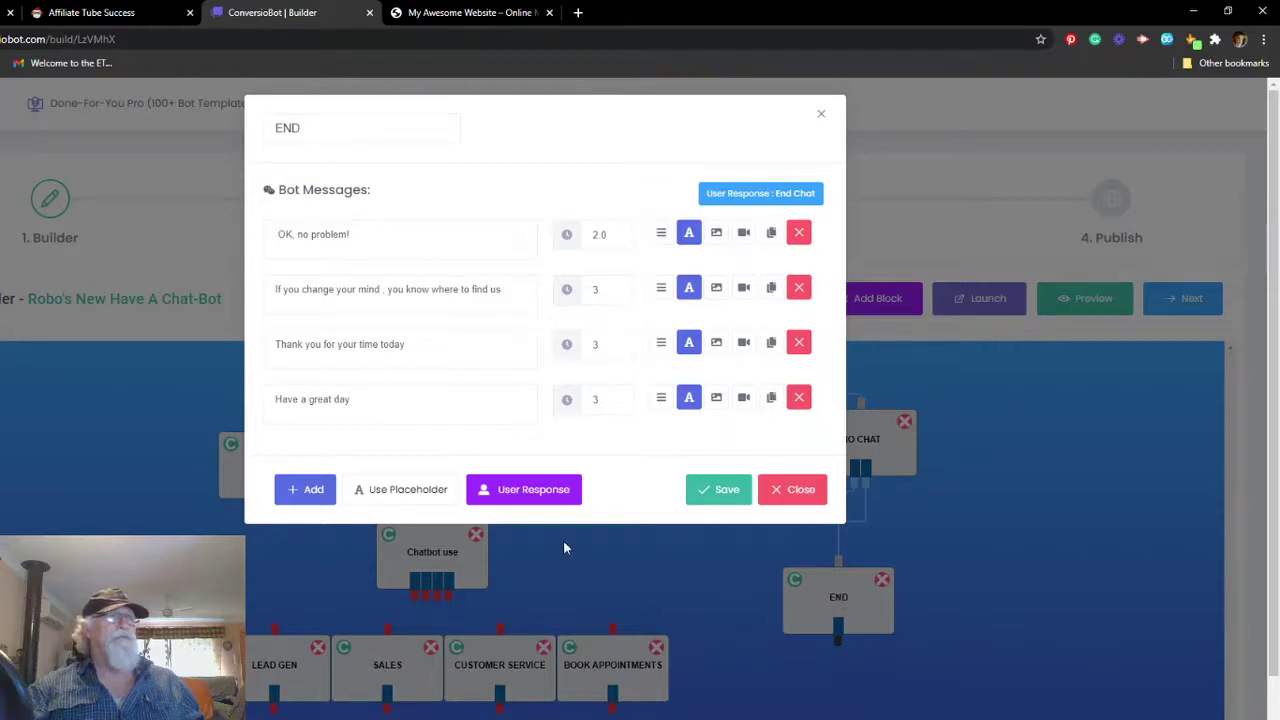
pyautogui.click(512, 492)
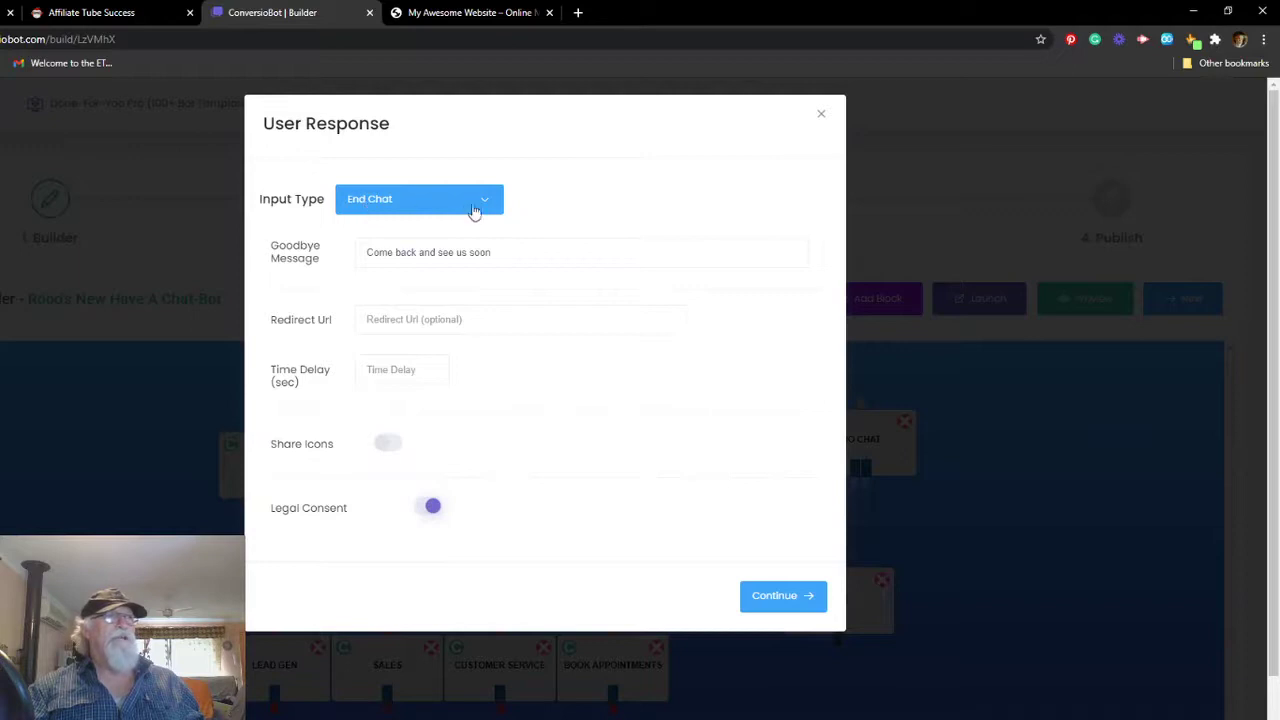
pyautogui.click(784, 597)
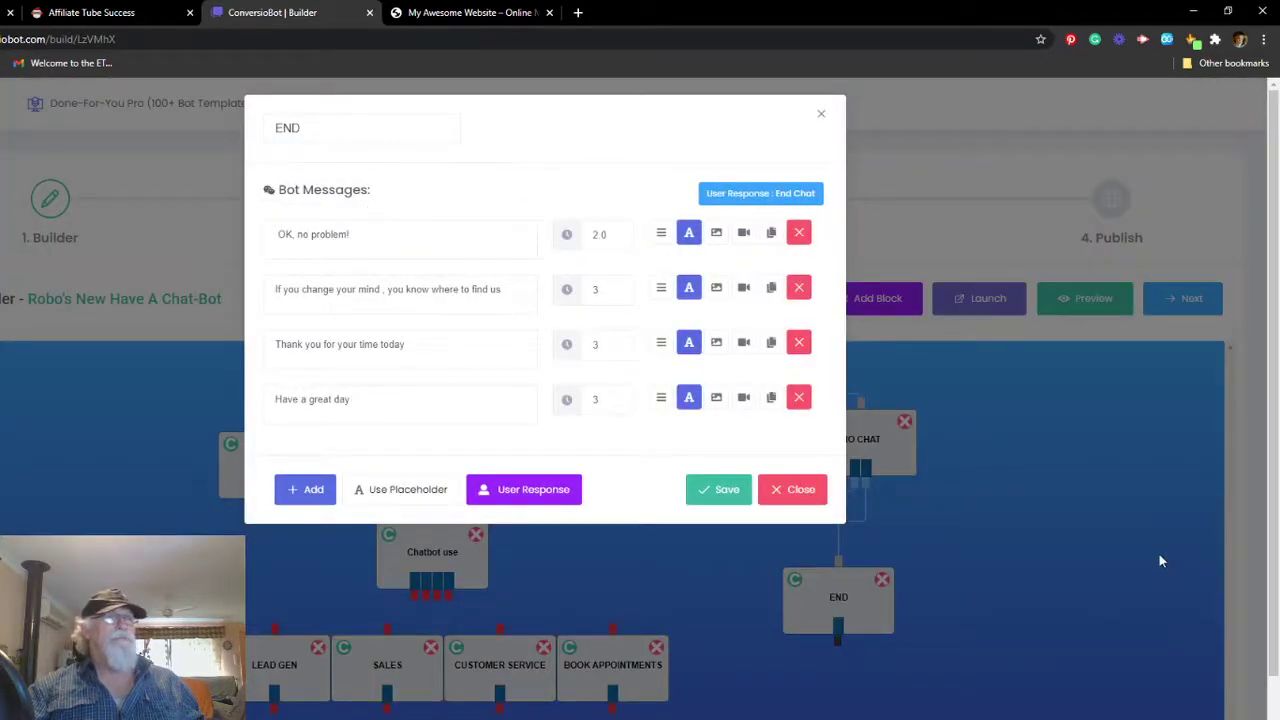
pyautogui.click(712, 496)
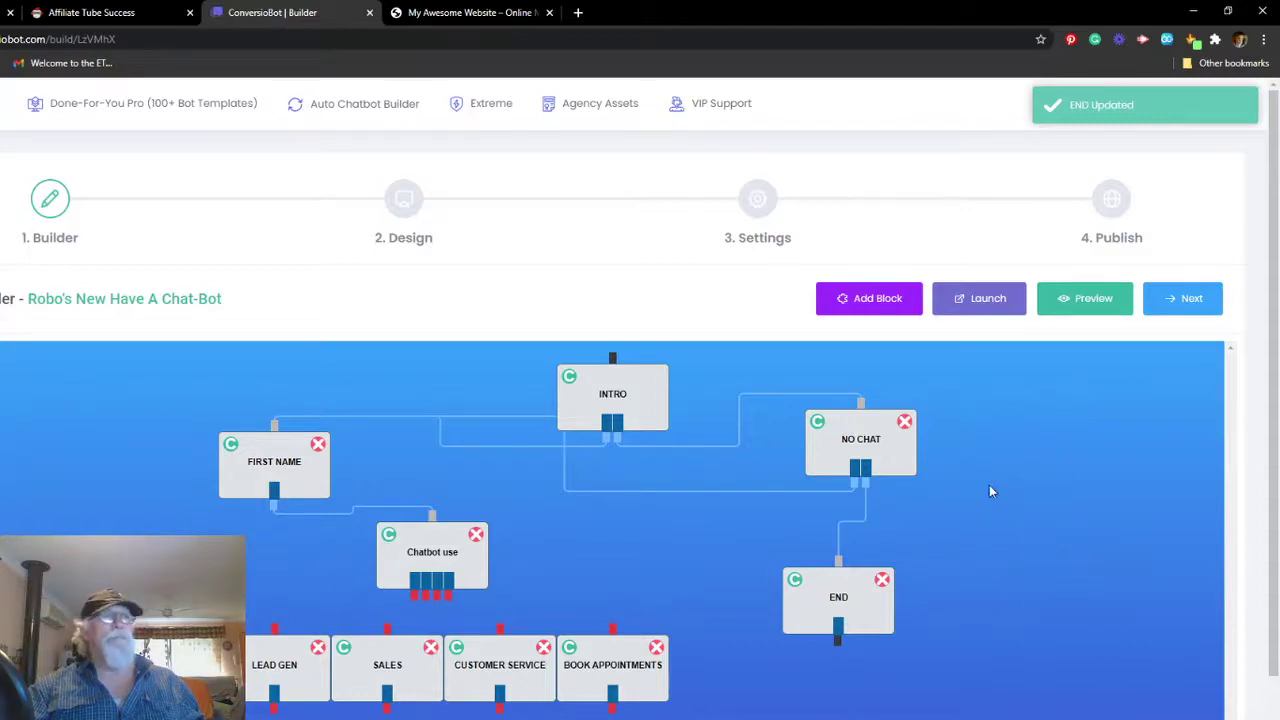
# Step: Relaunch the chatbot and test its accept path in the preview: answer YES PLEASE, enter a first name, and choose Customer Service
pyautogui.click(986, 305)
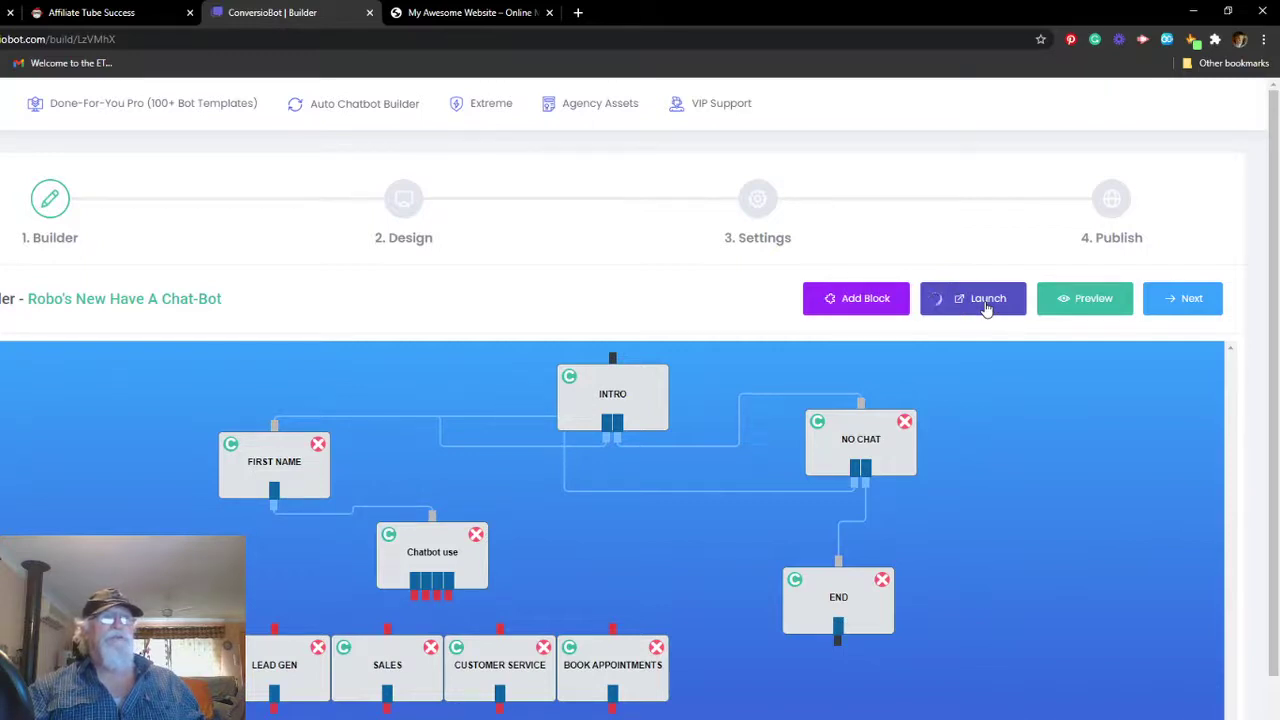
pyautogui.click(1091, 305)
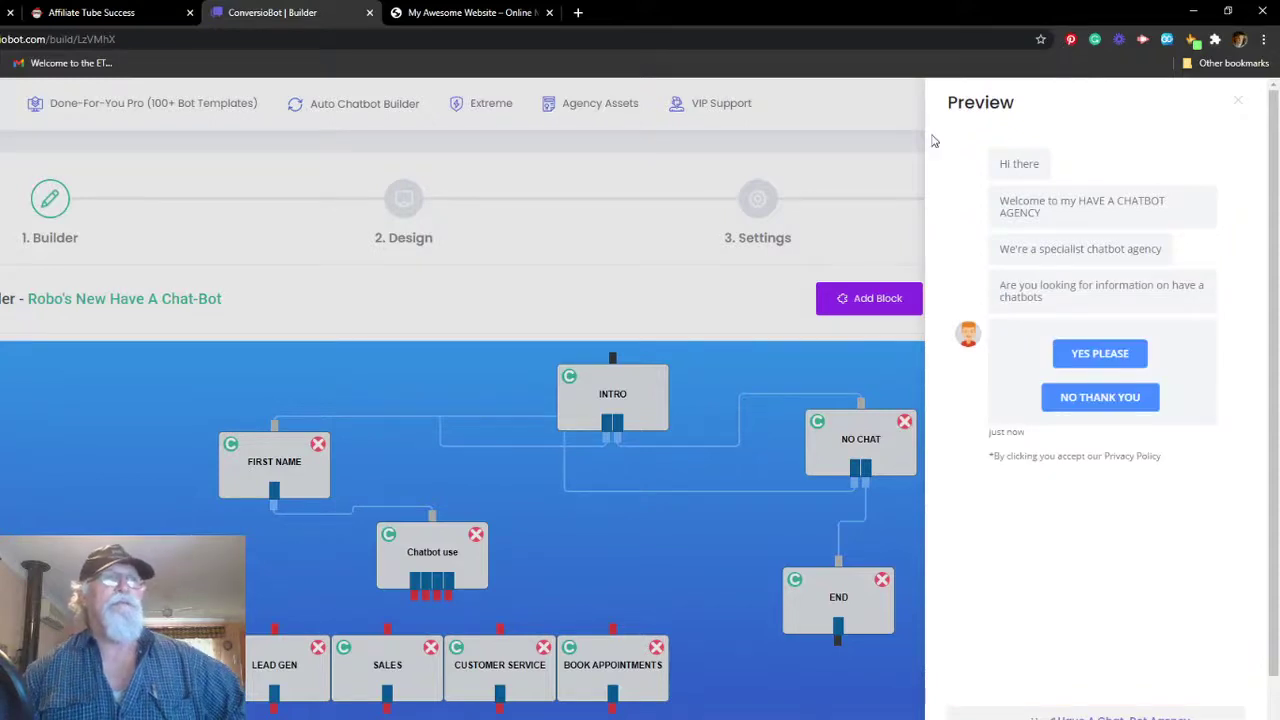
pyautogui.click(1100, 354)
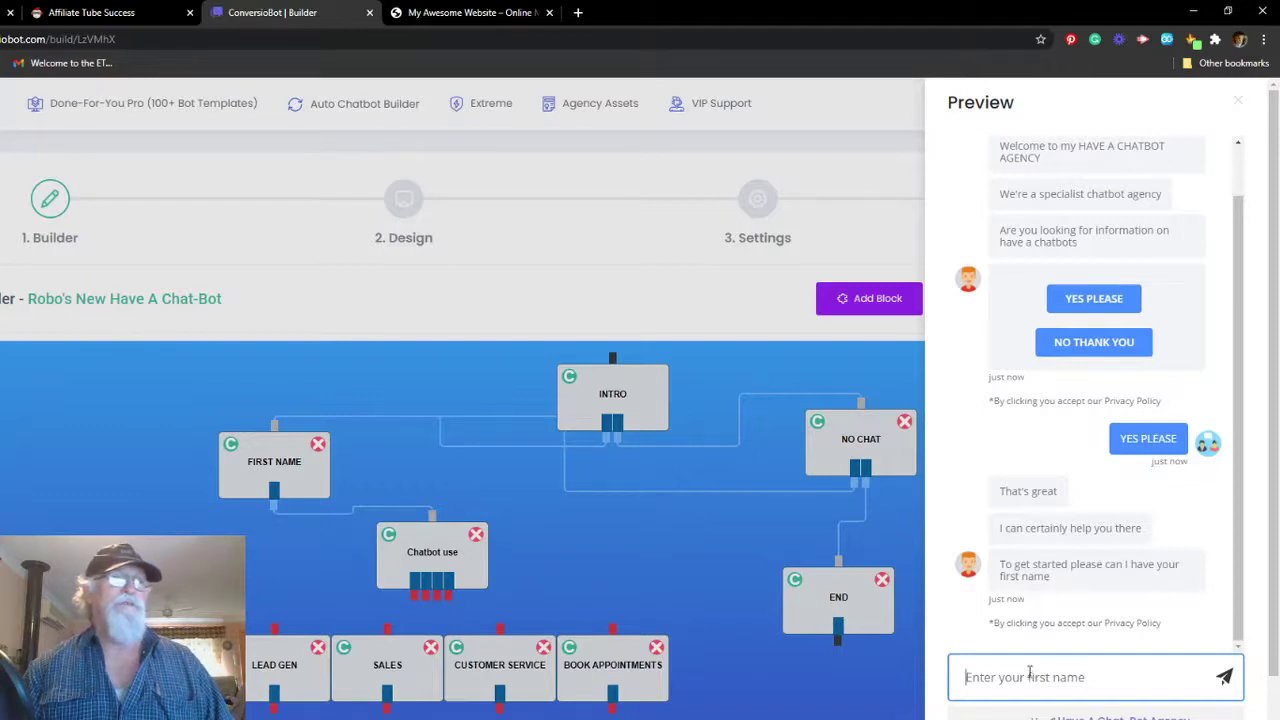
pyautogui.write('rob')
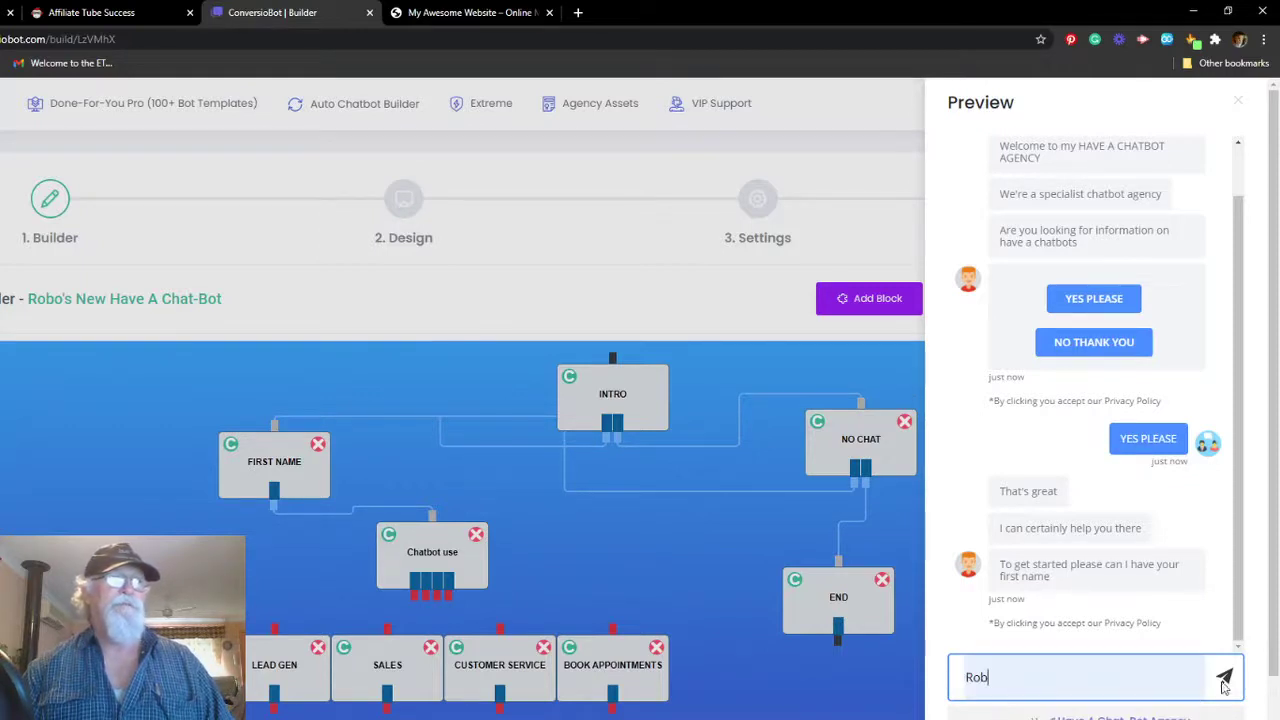
pyautogui.click(1224, 678)
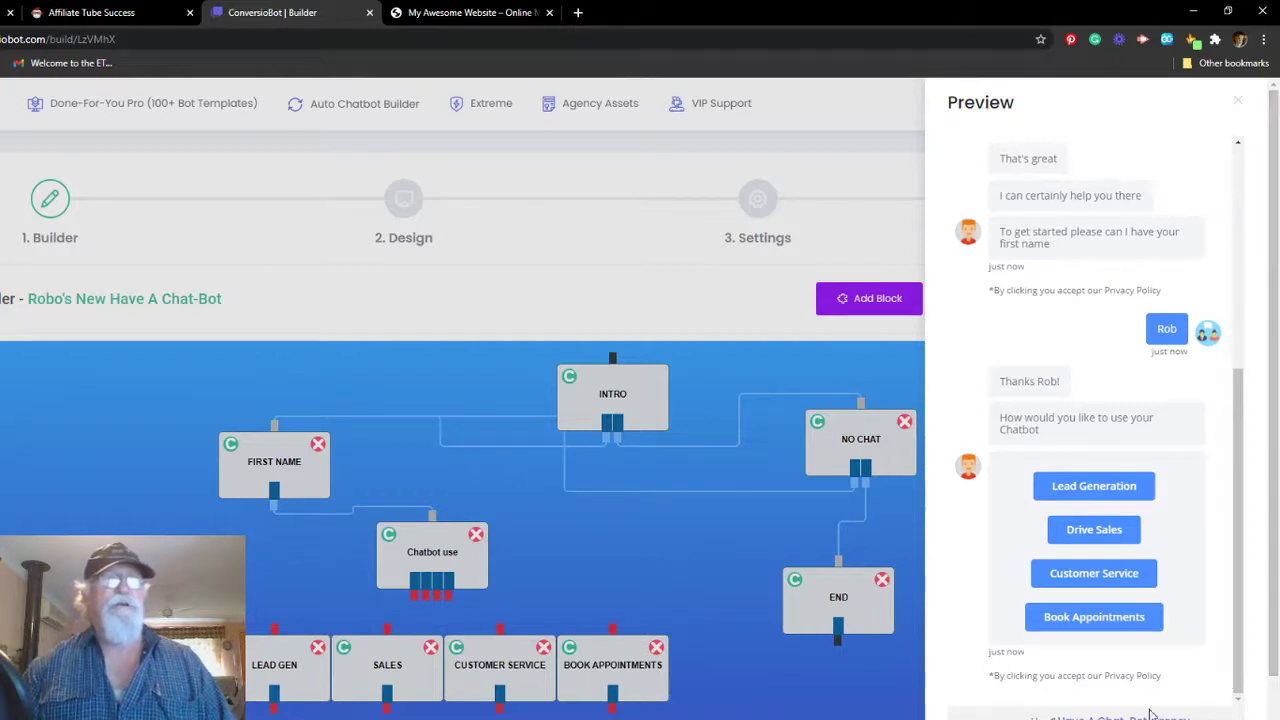
pyautogui.click(1098, 572)
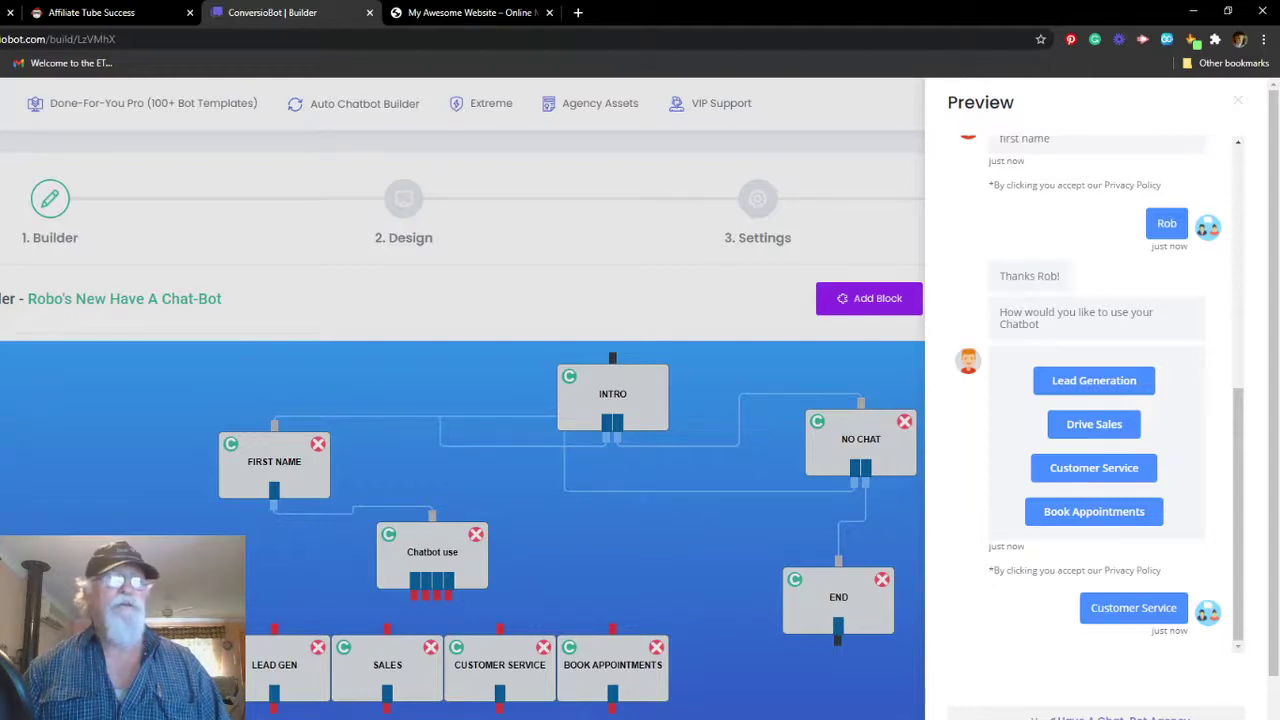
# Step: Open the Have A Chat-bot Agency site from the preview's footer link, browse its Portfolio of example bots, and close the site and preview
pyautogui.click(1124, 718)
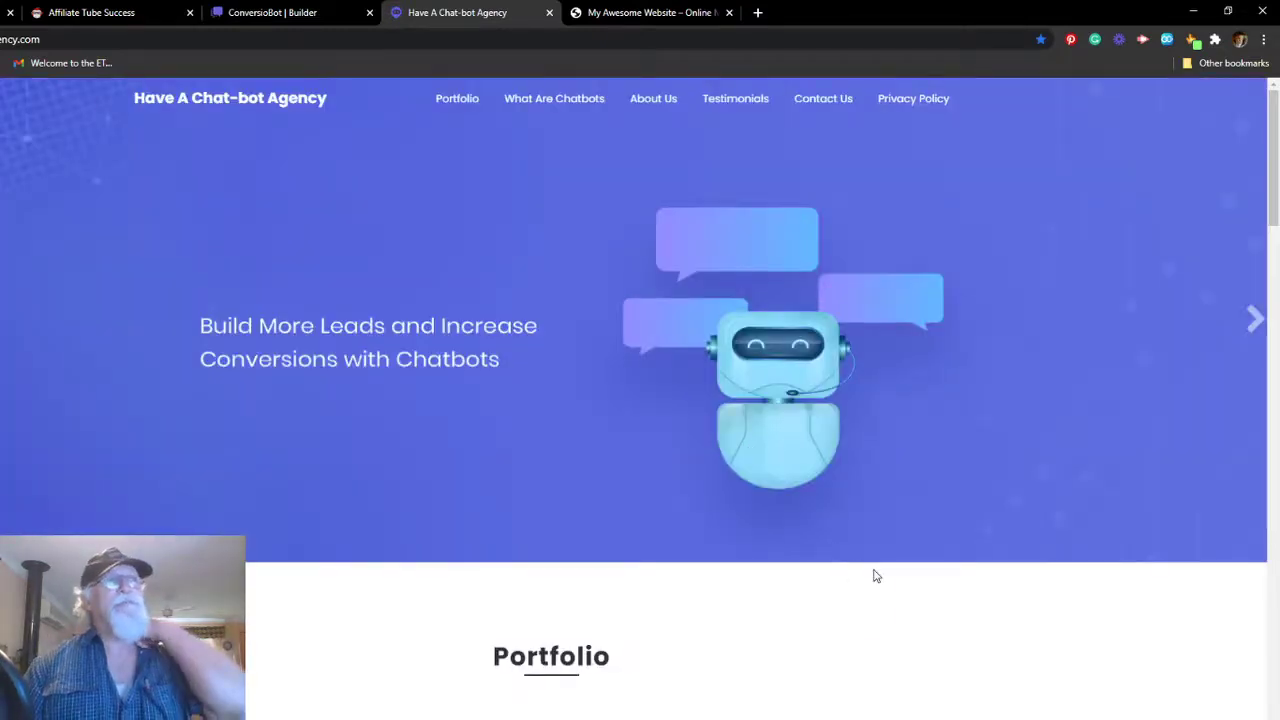
pyautogui.scroll(-2, 865, 573)
pyautogui.scroll(-4, 873, 578)
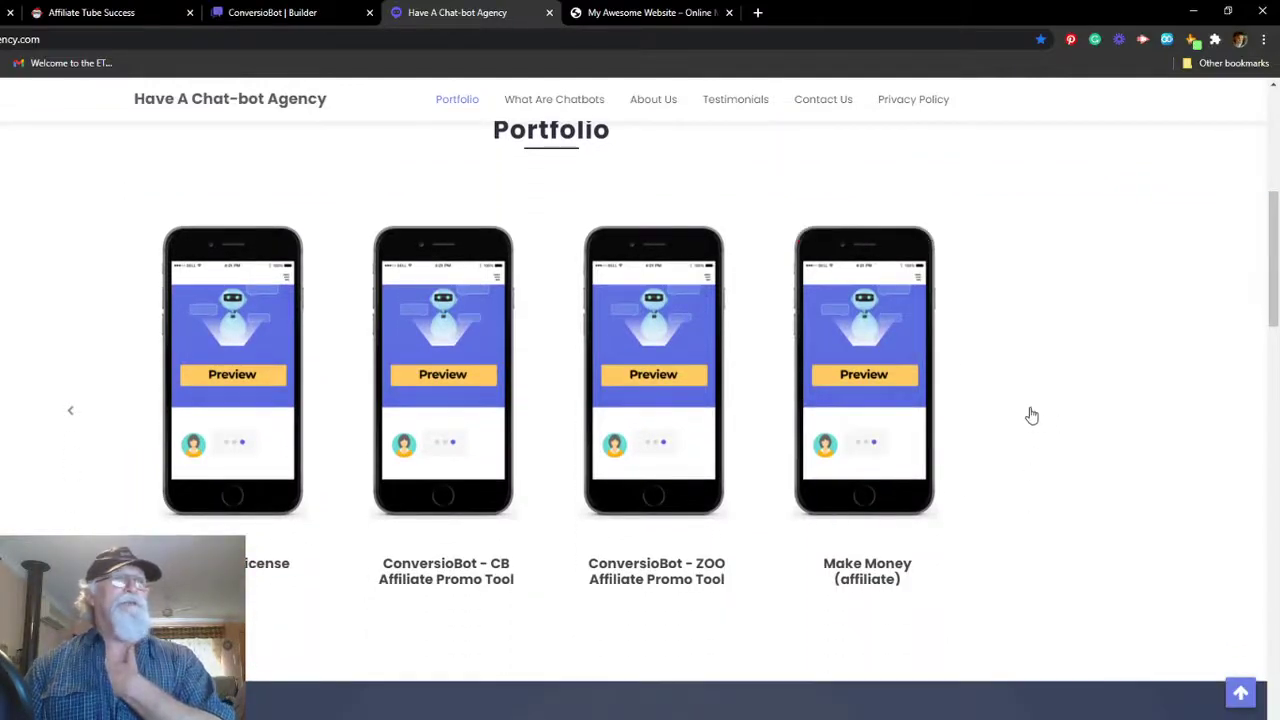
pyautogui.click(1031, 412)
pyautogui.click(1031, 412)
pyautogui.click(1031, 412)
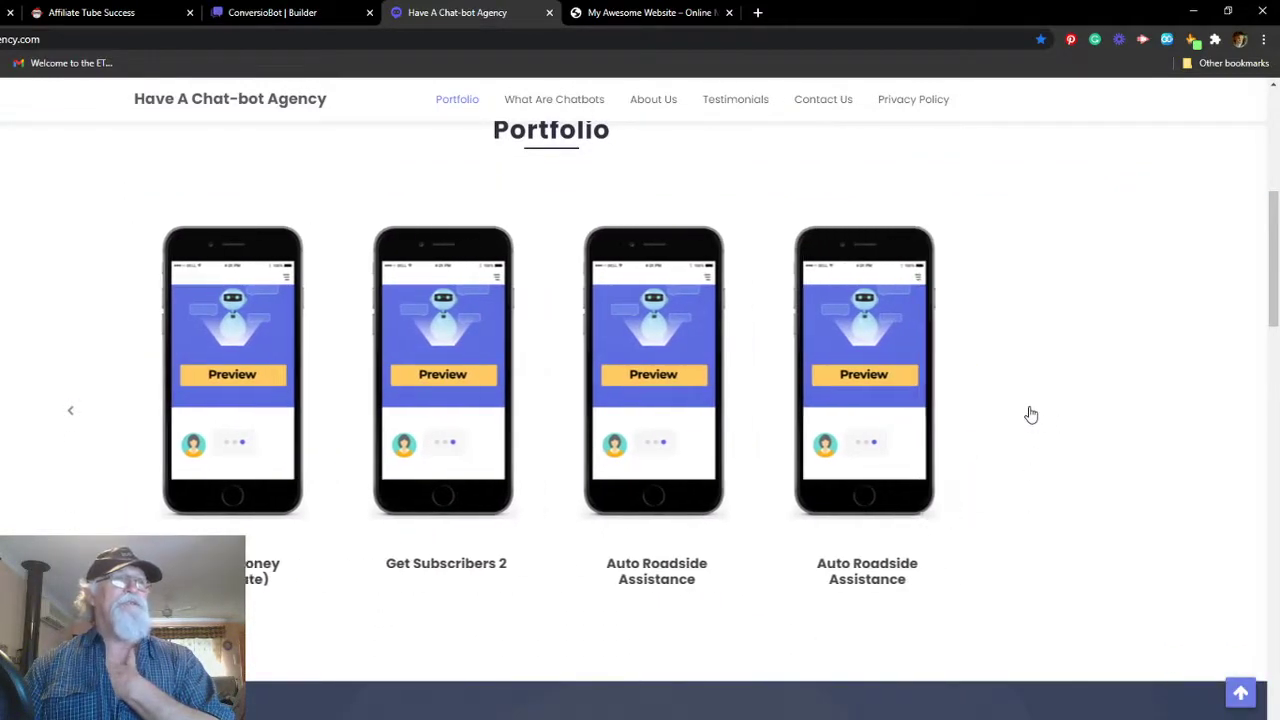
pyautogui.click(1031, 412)
pyautogui.click(1031, 412)
pyautogui.click(1031, 412)
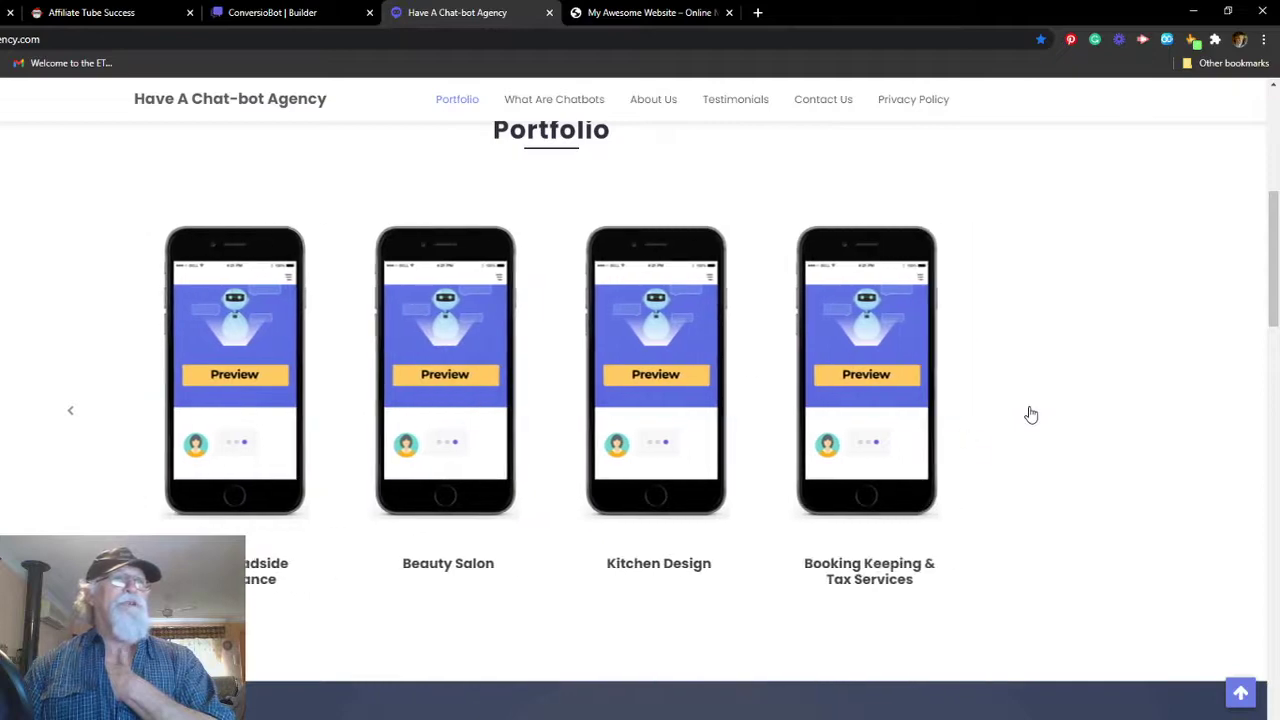
pyautogui.click(1031, 412)
pyautogui.click(1031, 412)
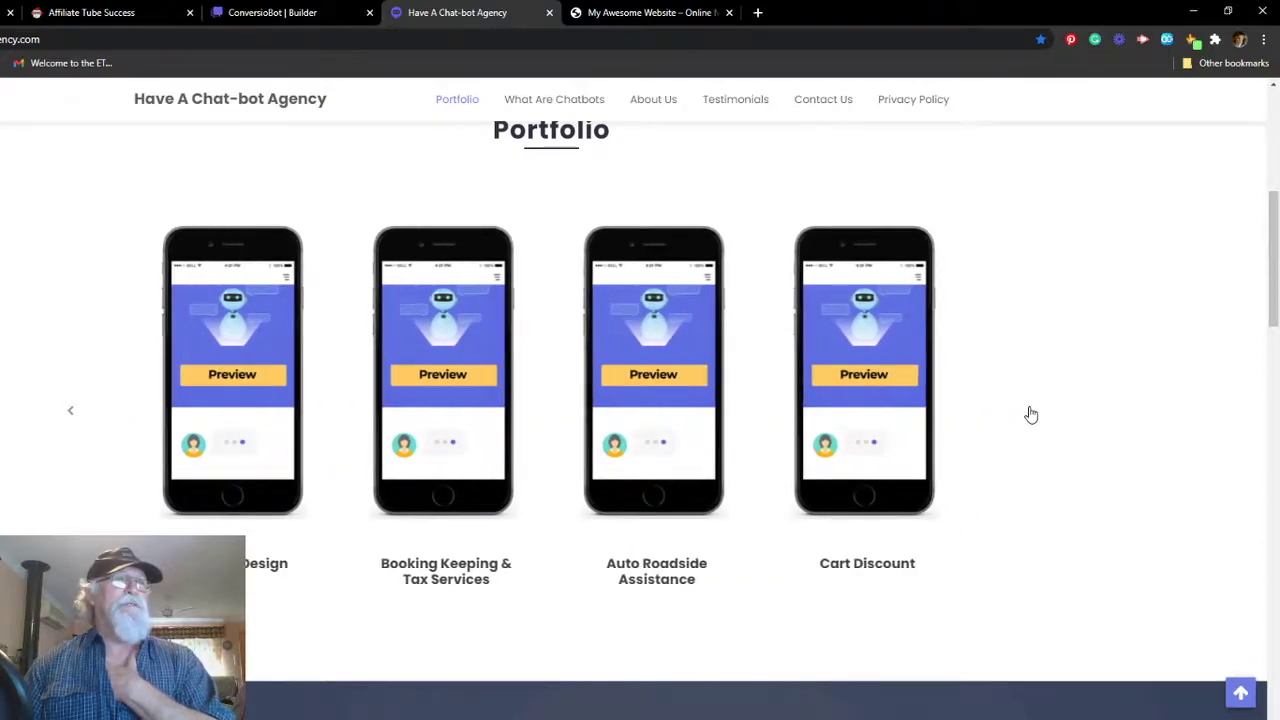
pyautogui.click(1031, 412)
pyautogui.click(1031, 412)
pyautogui.click(1031, 412)
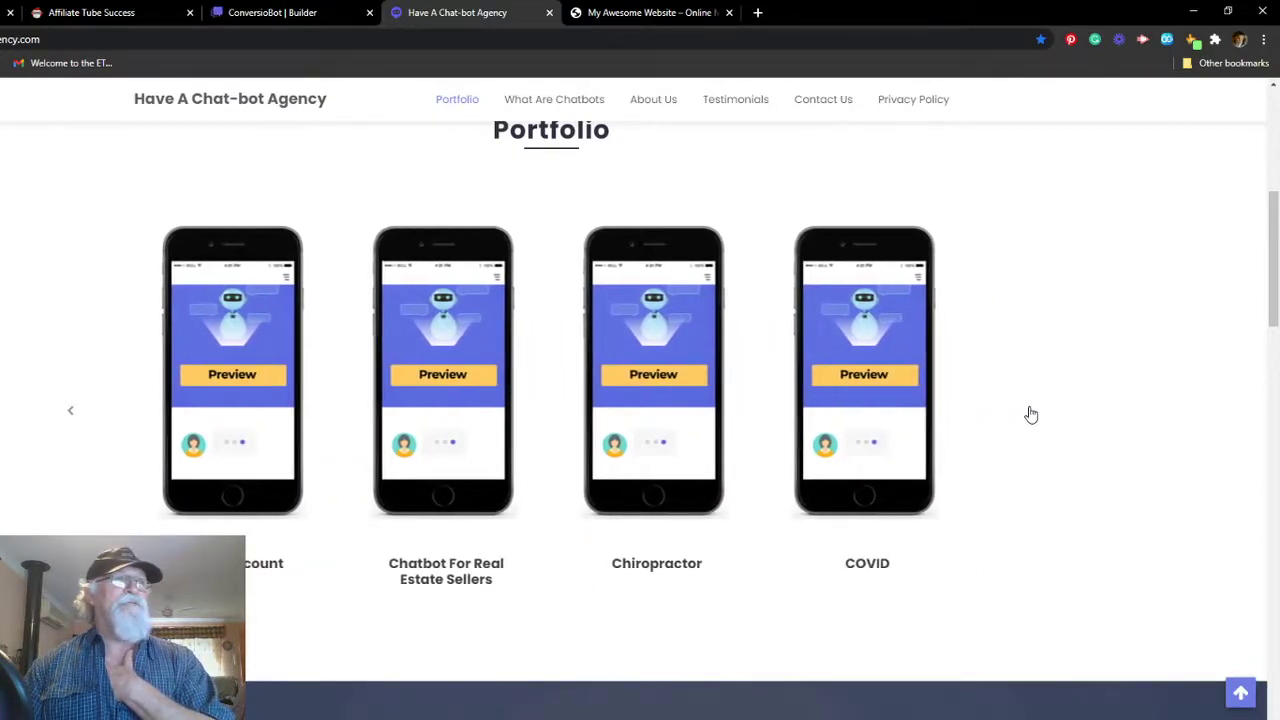
pyautogui.click(1031, 412)
pyautogui.scroll(5, 1050, 508)
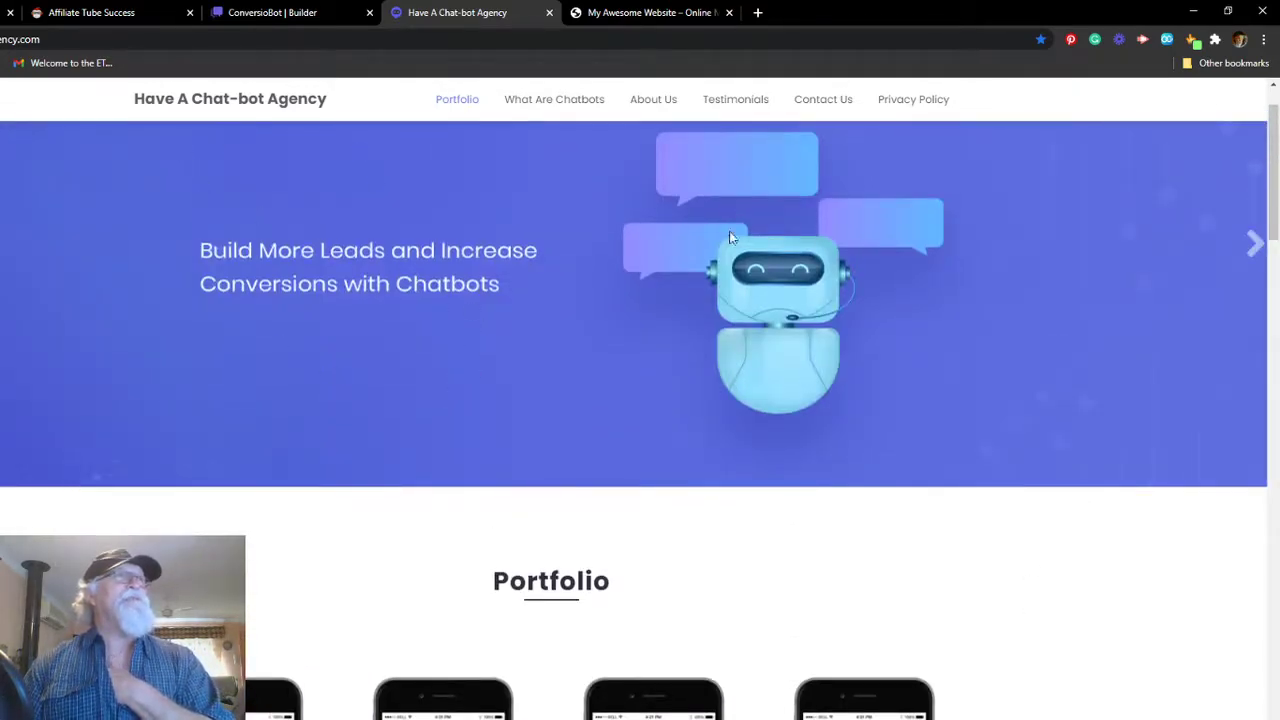
pyautogui.click(549, 12)
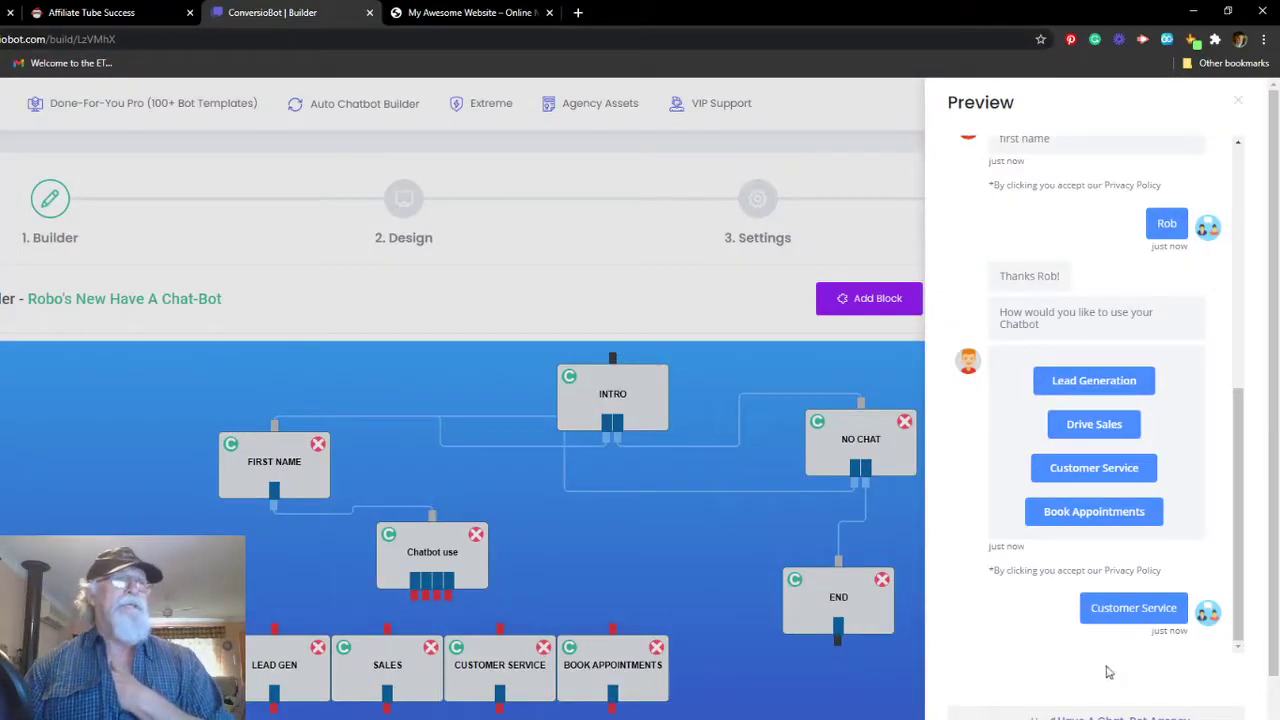
pyautogui.click(1238, 101)
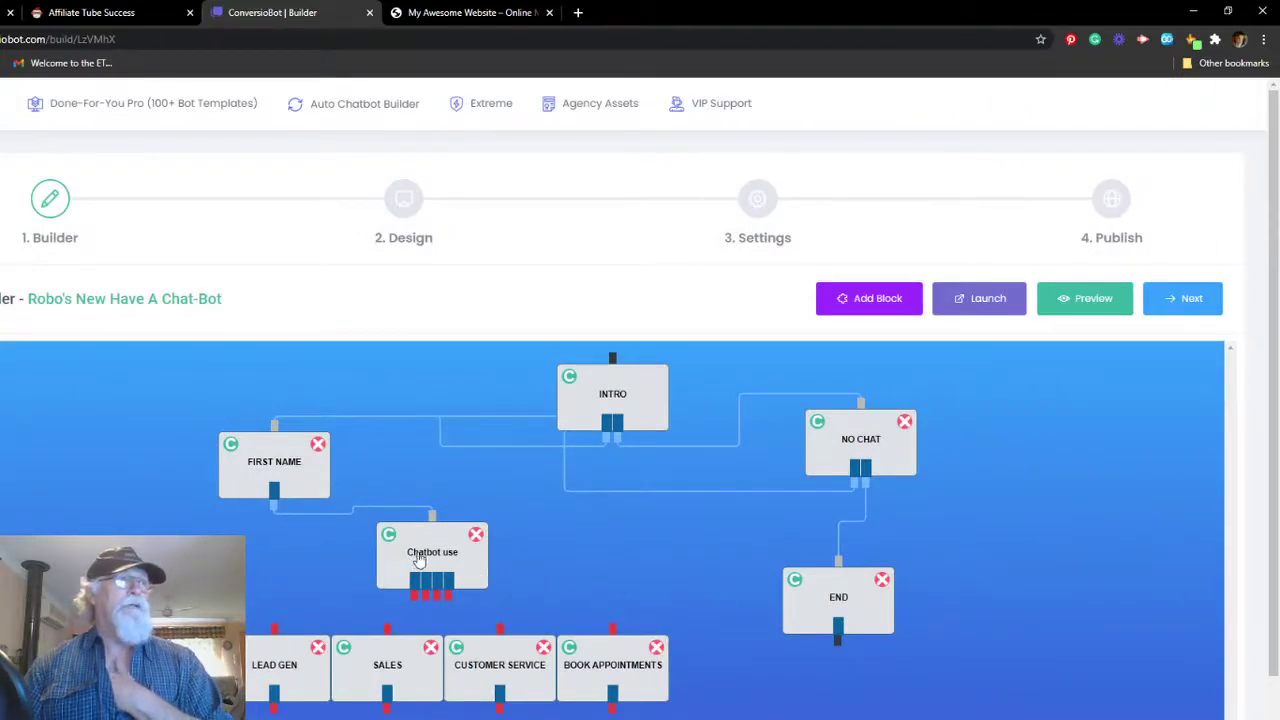
# Step: Open the FIRST NAME block's user response settings and review the available input types, leaving Text selected
pyautogui.click(283, 462)
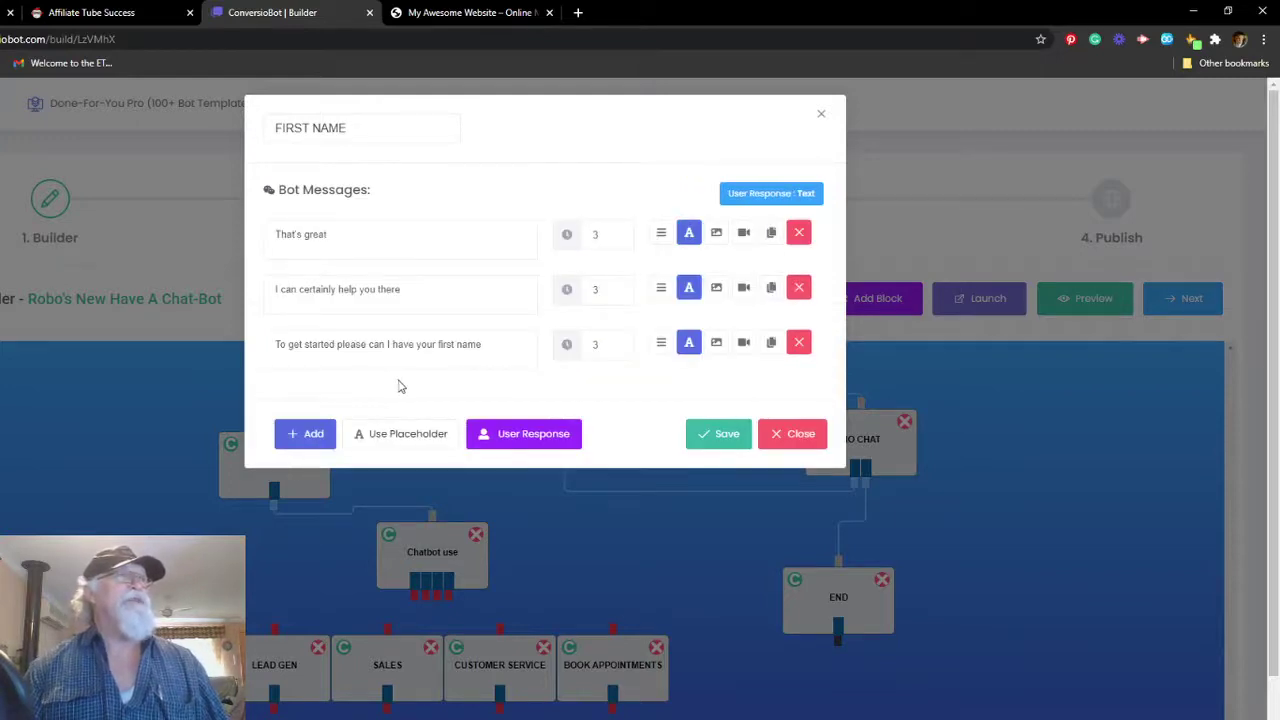
pyautogui.click(492, 440)
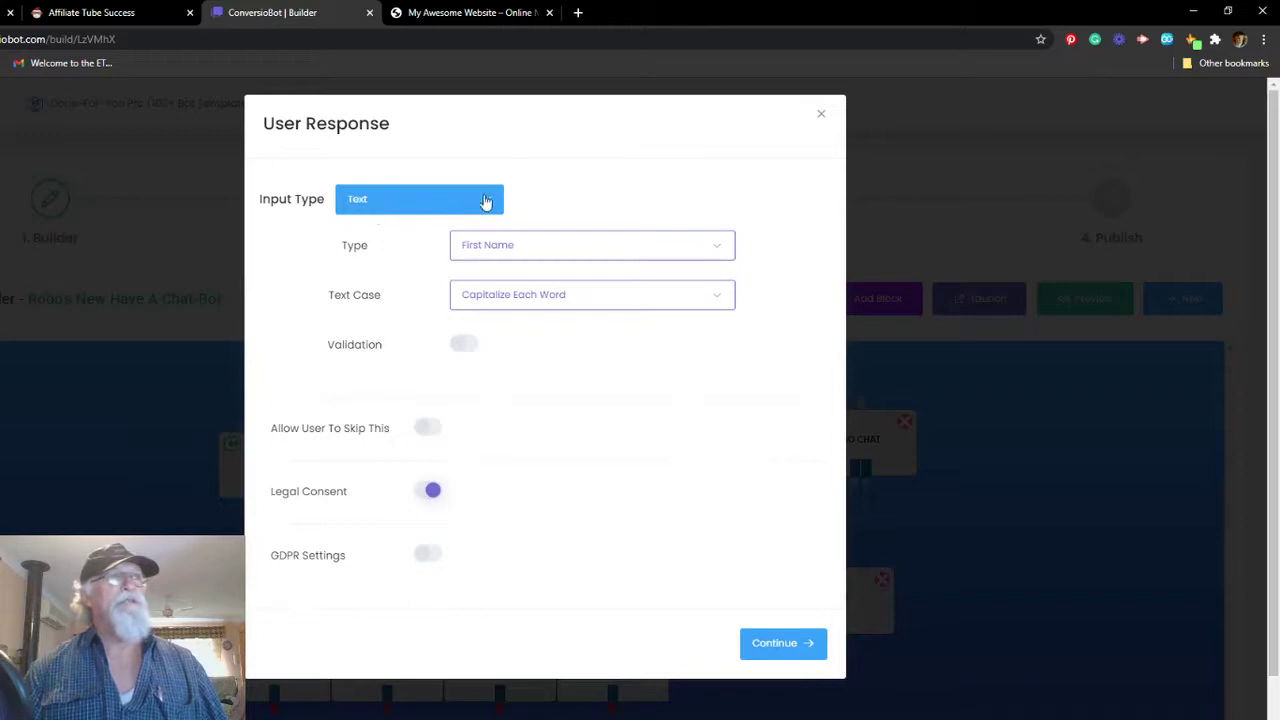
pyautogui.click(487, 201)
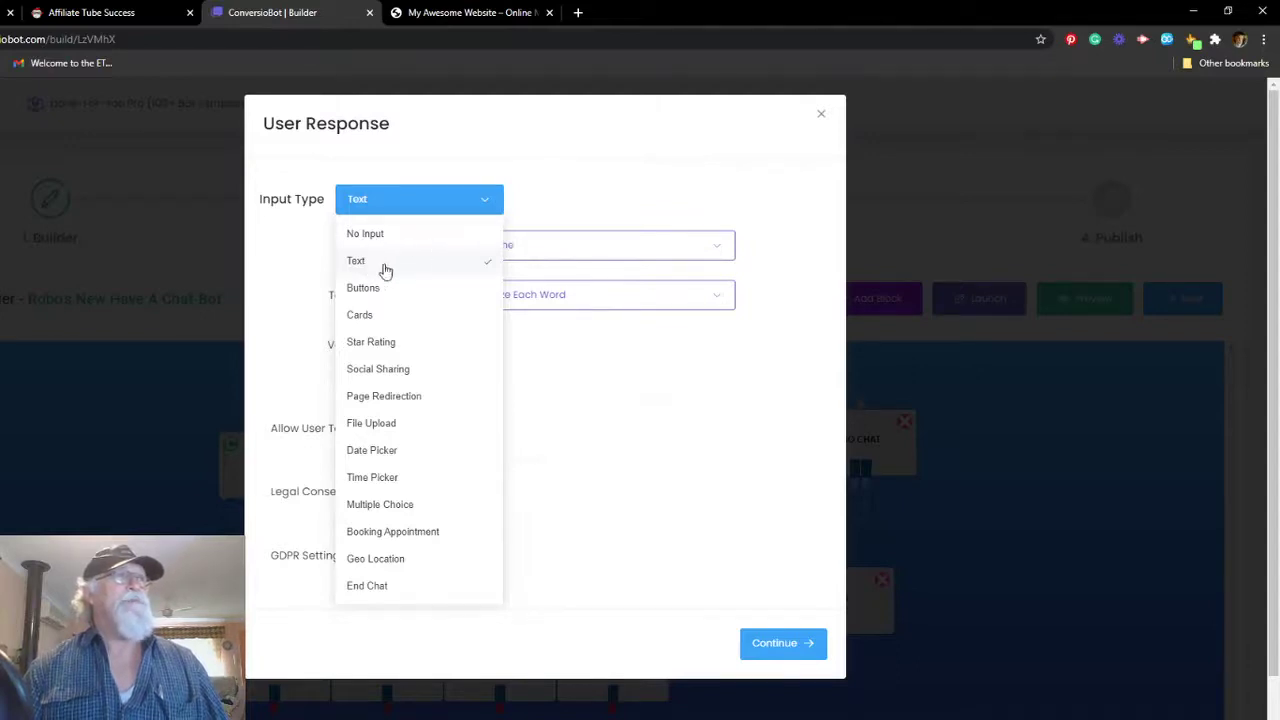
pyautogui.click(550, 199)
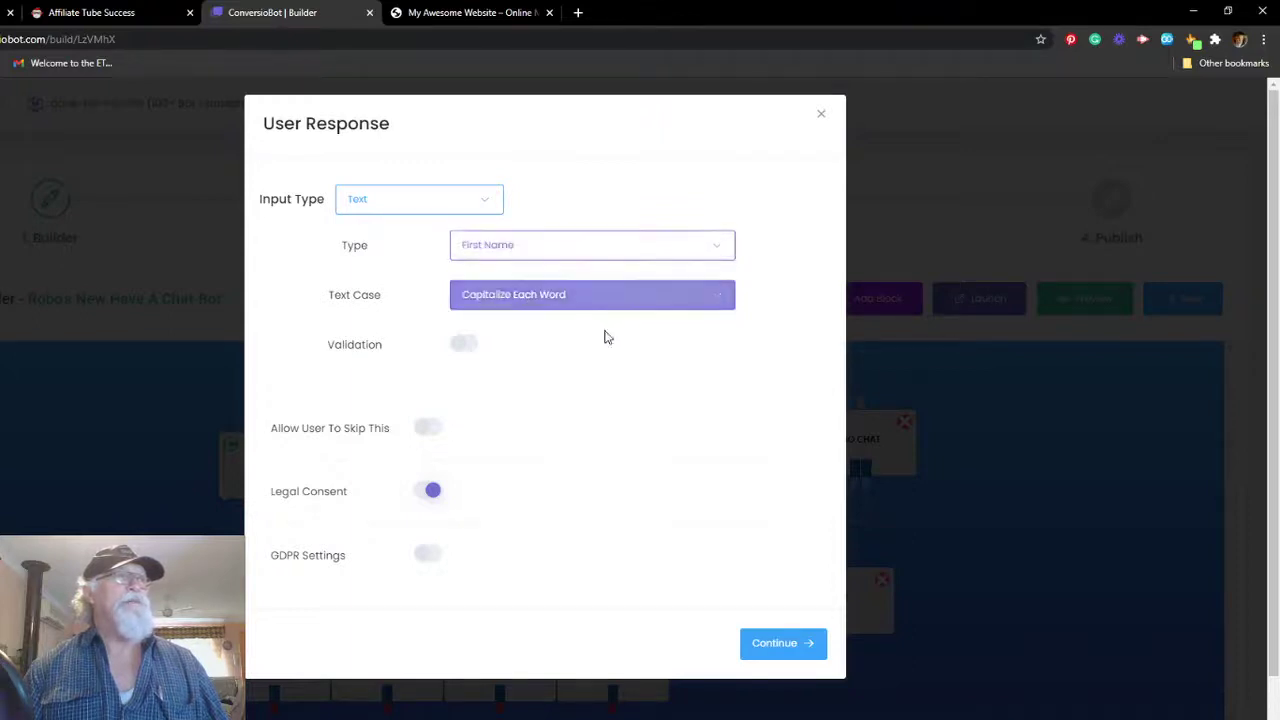
pyautogui.click(482, 204)
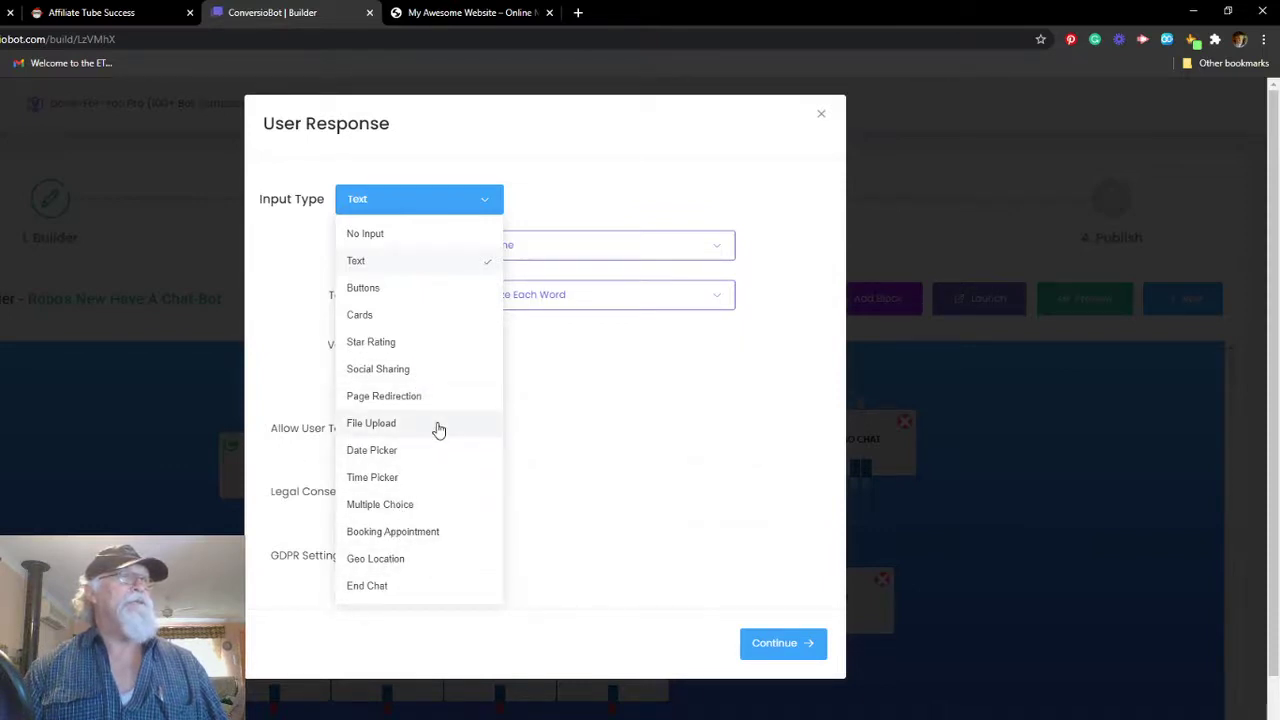
pyautogui.click(487, 206)
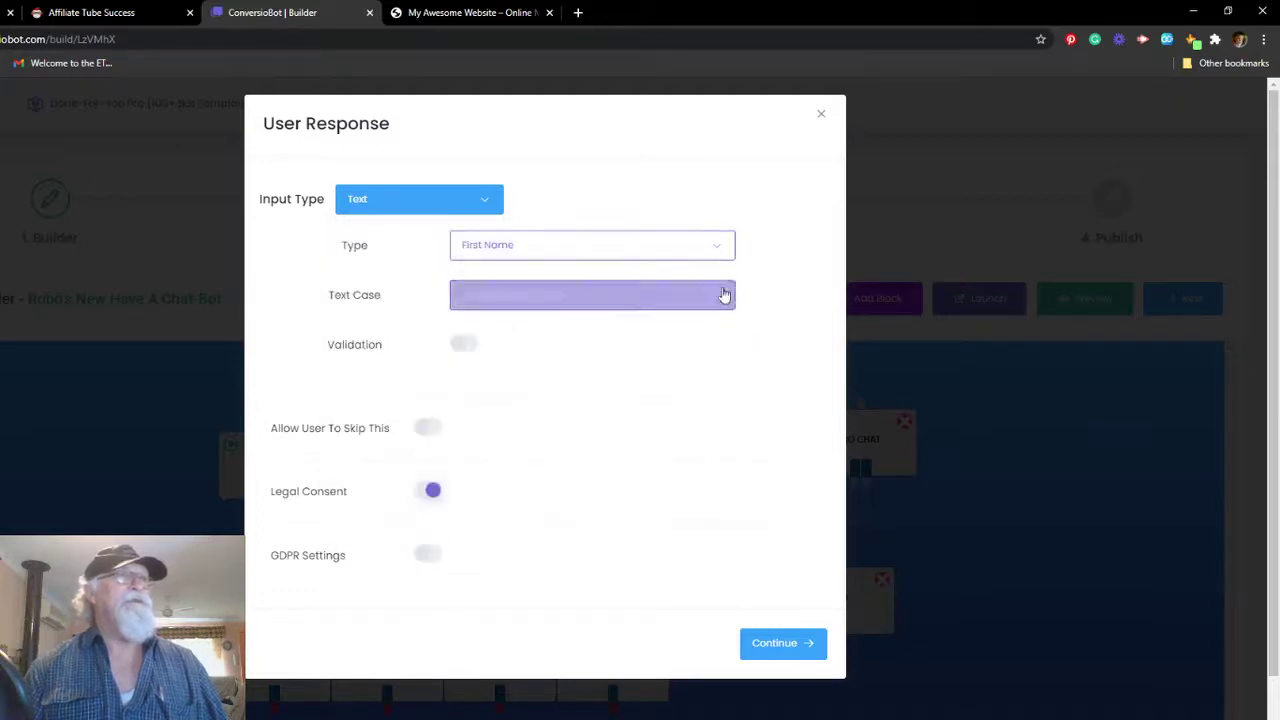
# Step: Review the text types for the FIRST NAME block's response, keep First Name, and save the block
pyautogui.click(714, 251)
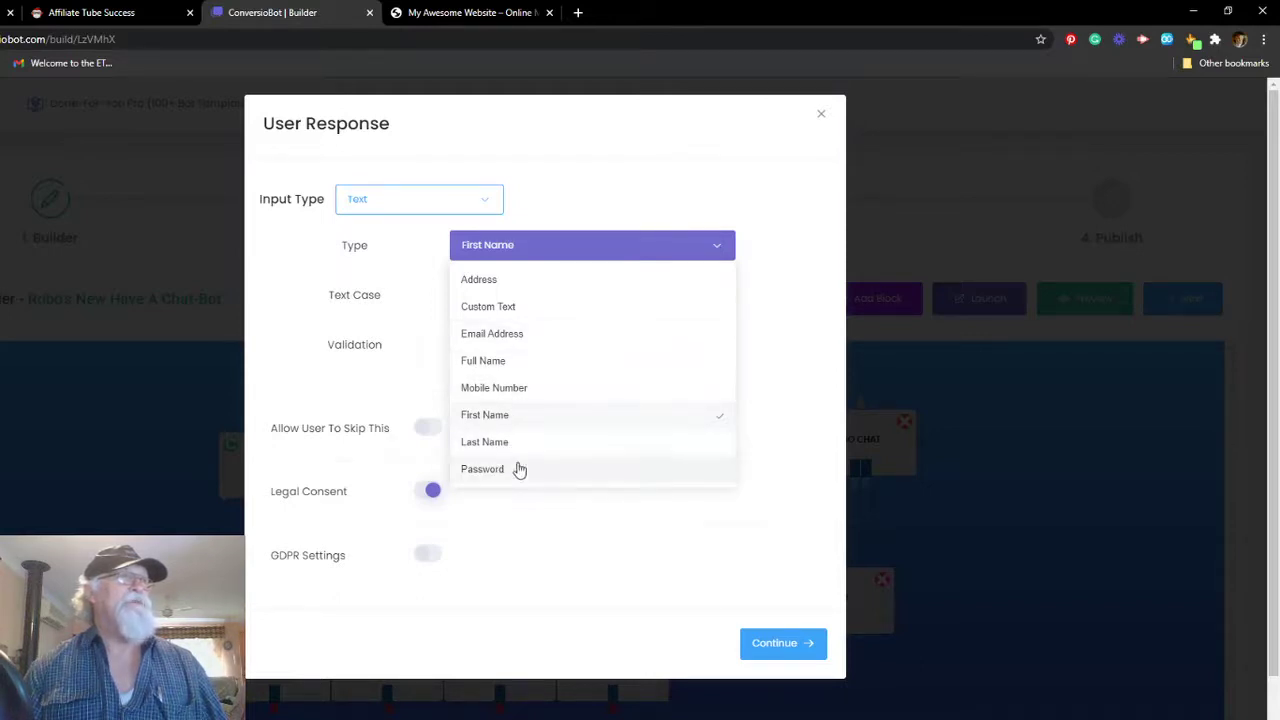
pyautogui.click(716, 250)
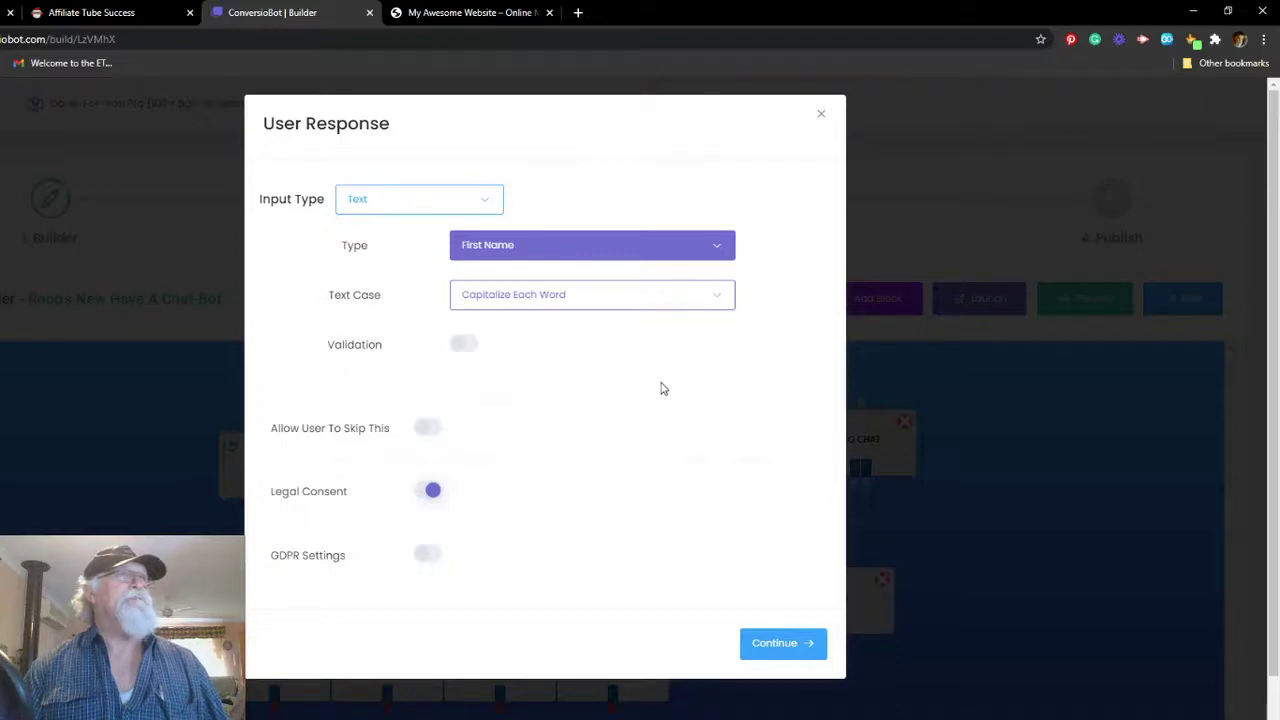
pyautogui.click(774, 645)
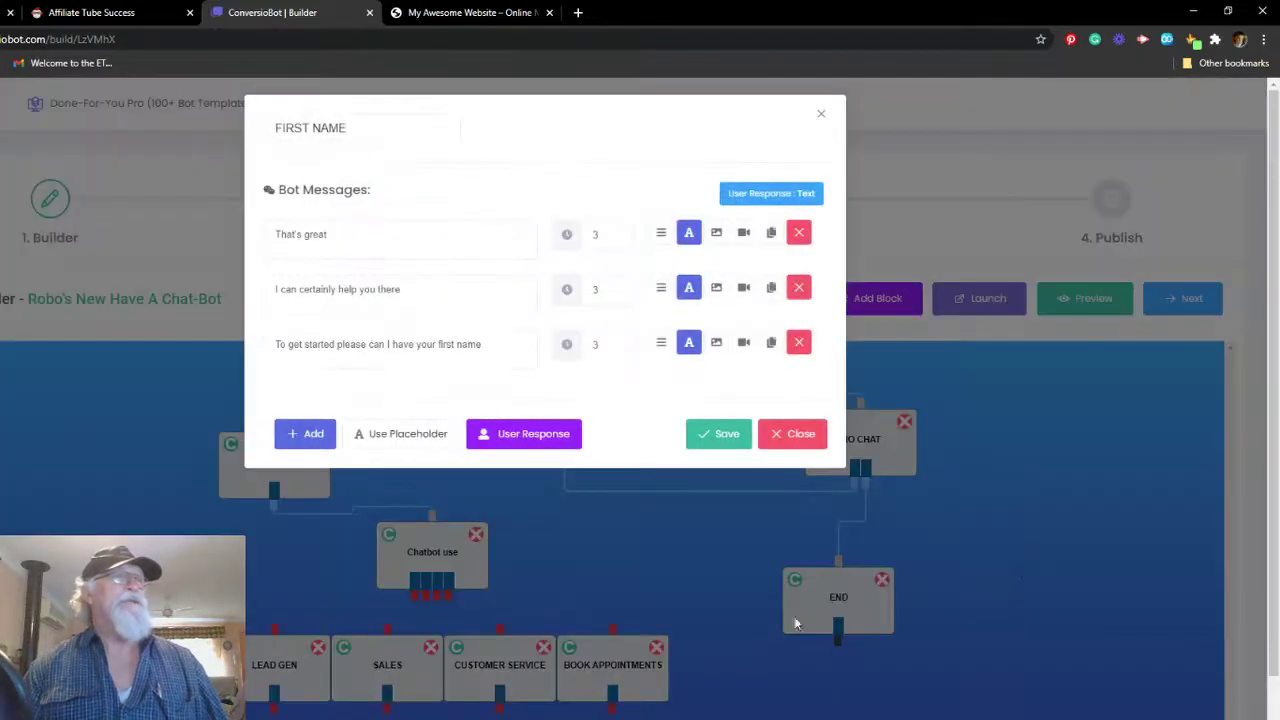
pyautogui.click(728, 436)
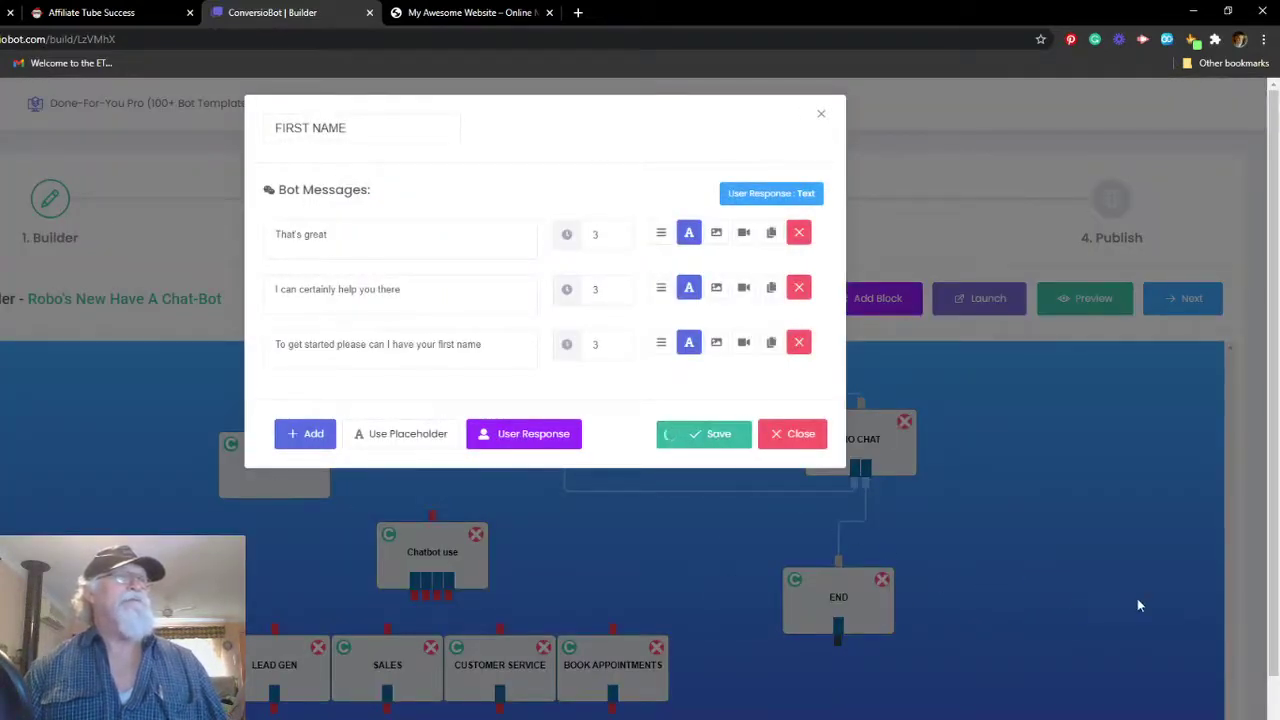